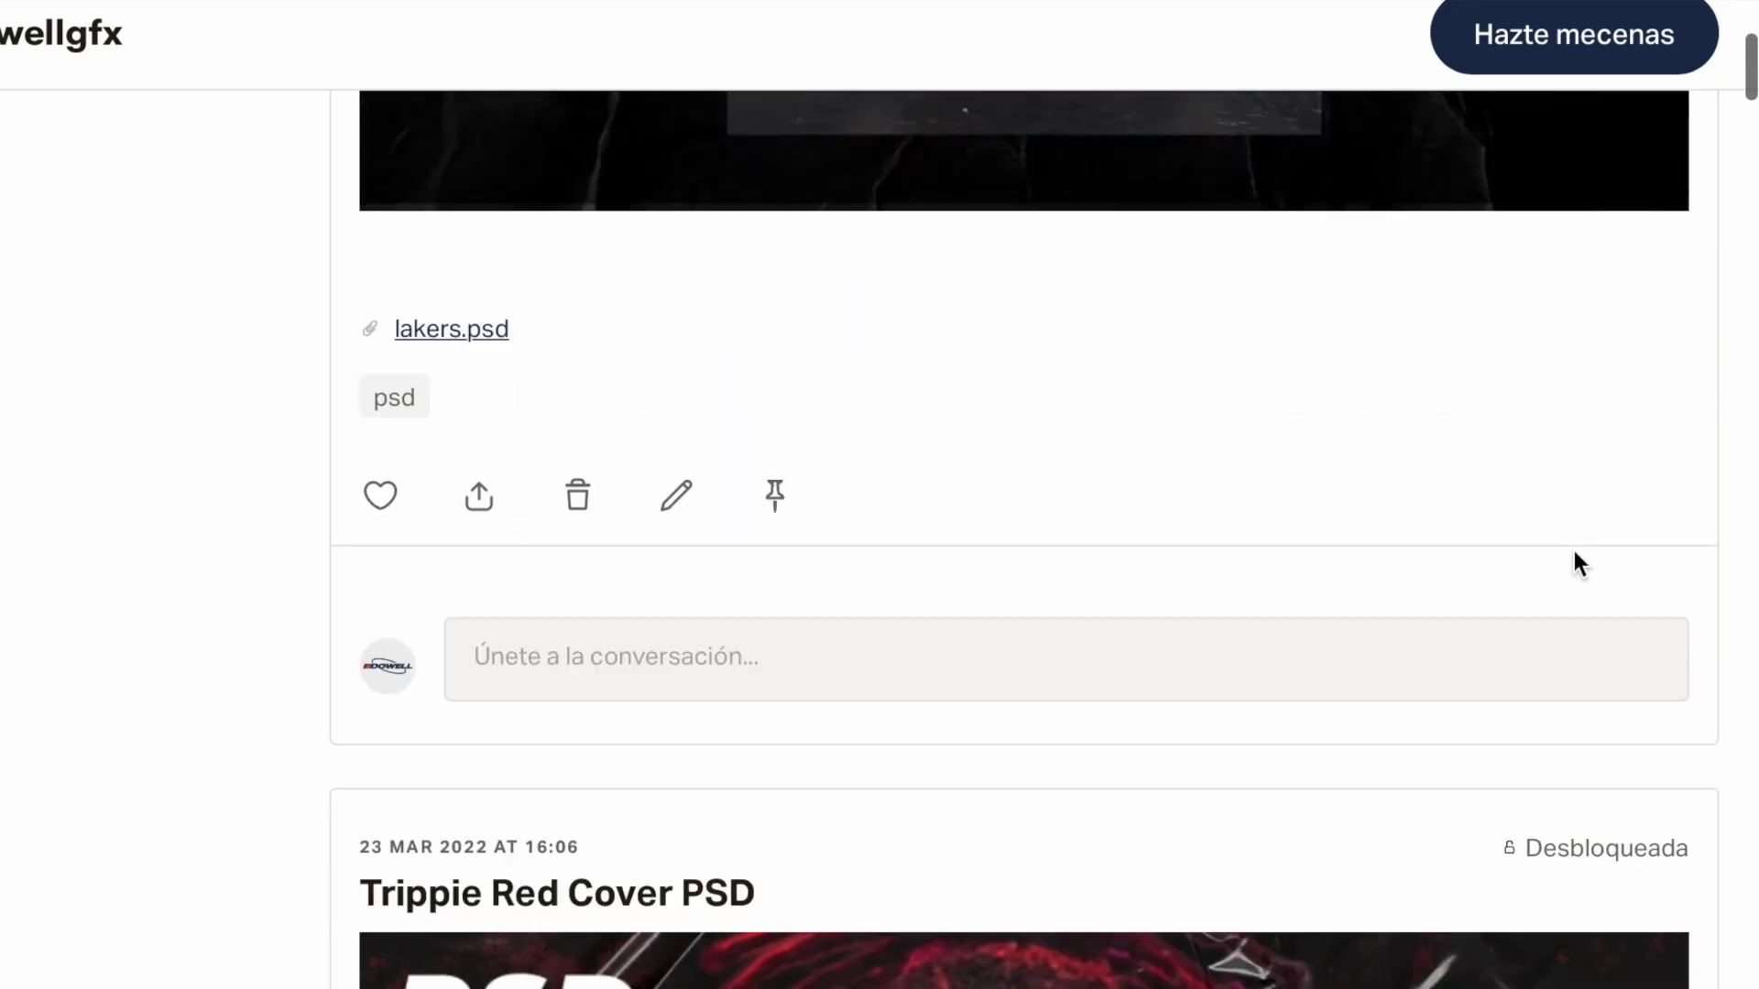
Select the paper 3 texture layer and hide it to brighten the Urban Neon cover.
scroll(1573, 551, down, 15)
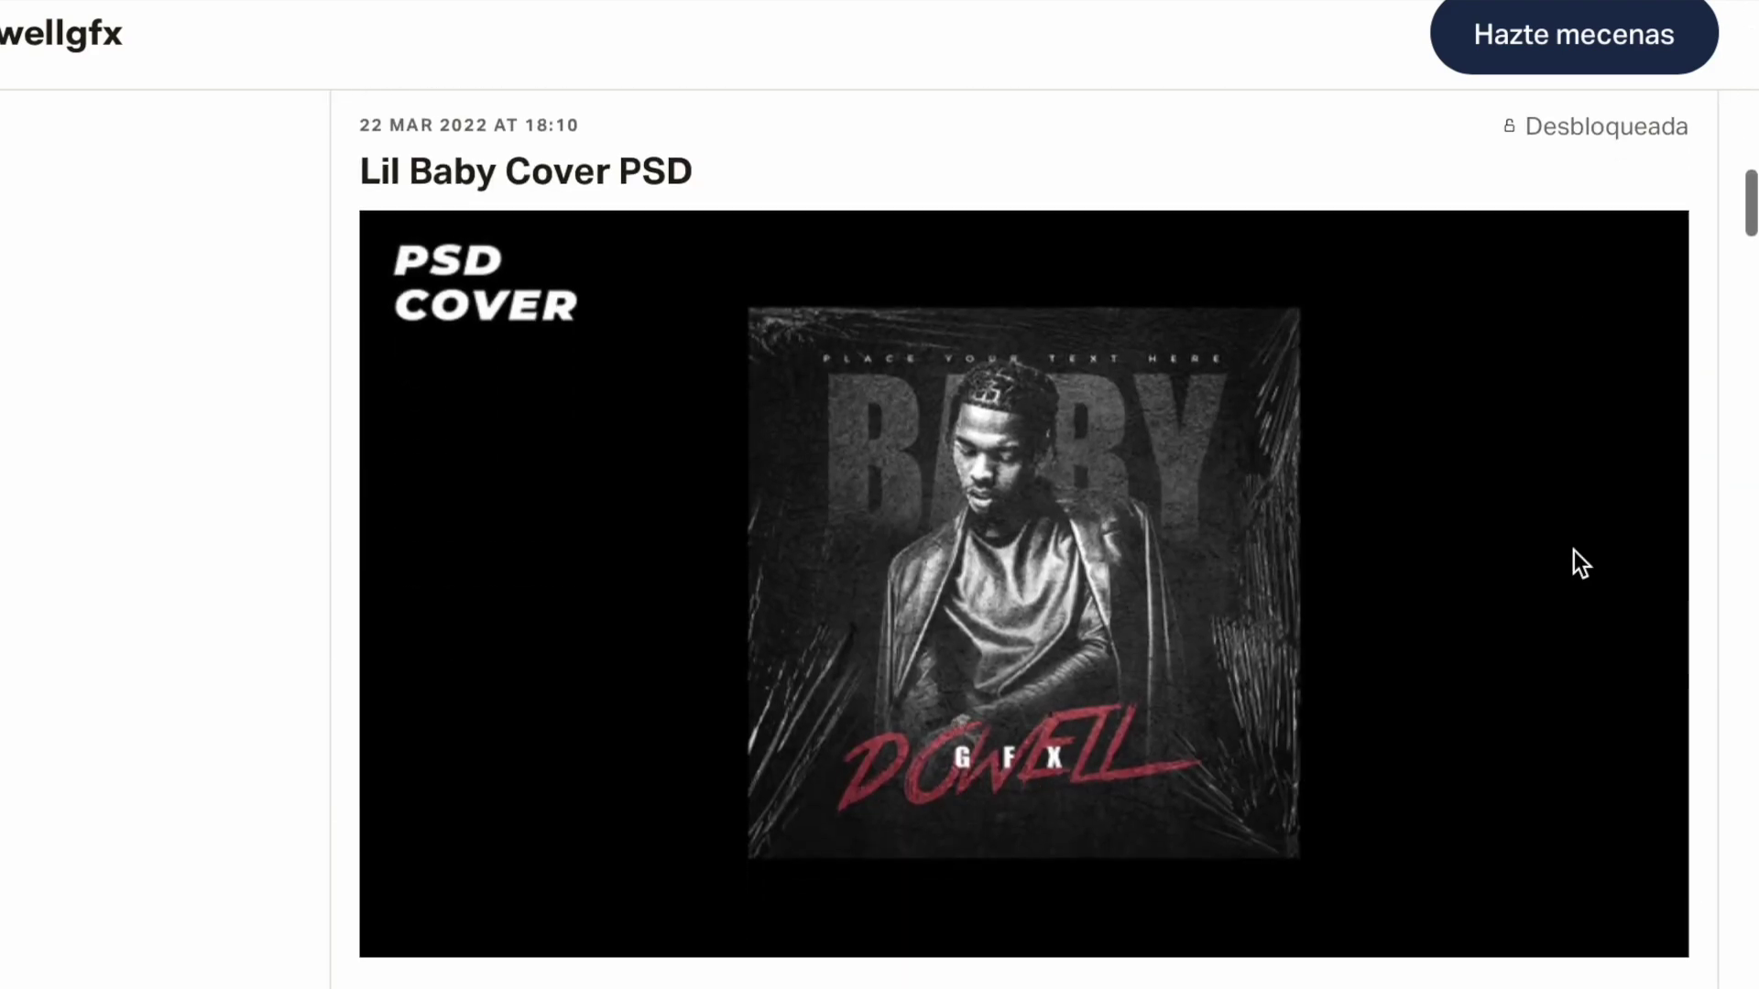
scroll(1574, 552, down, 15)
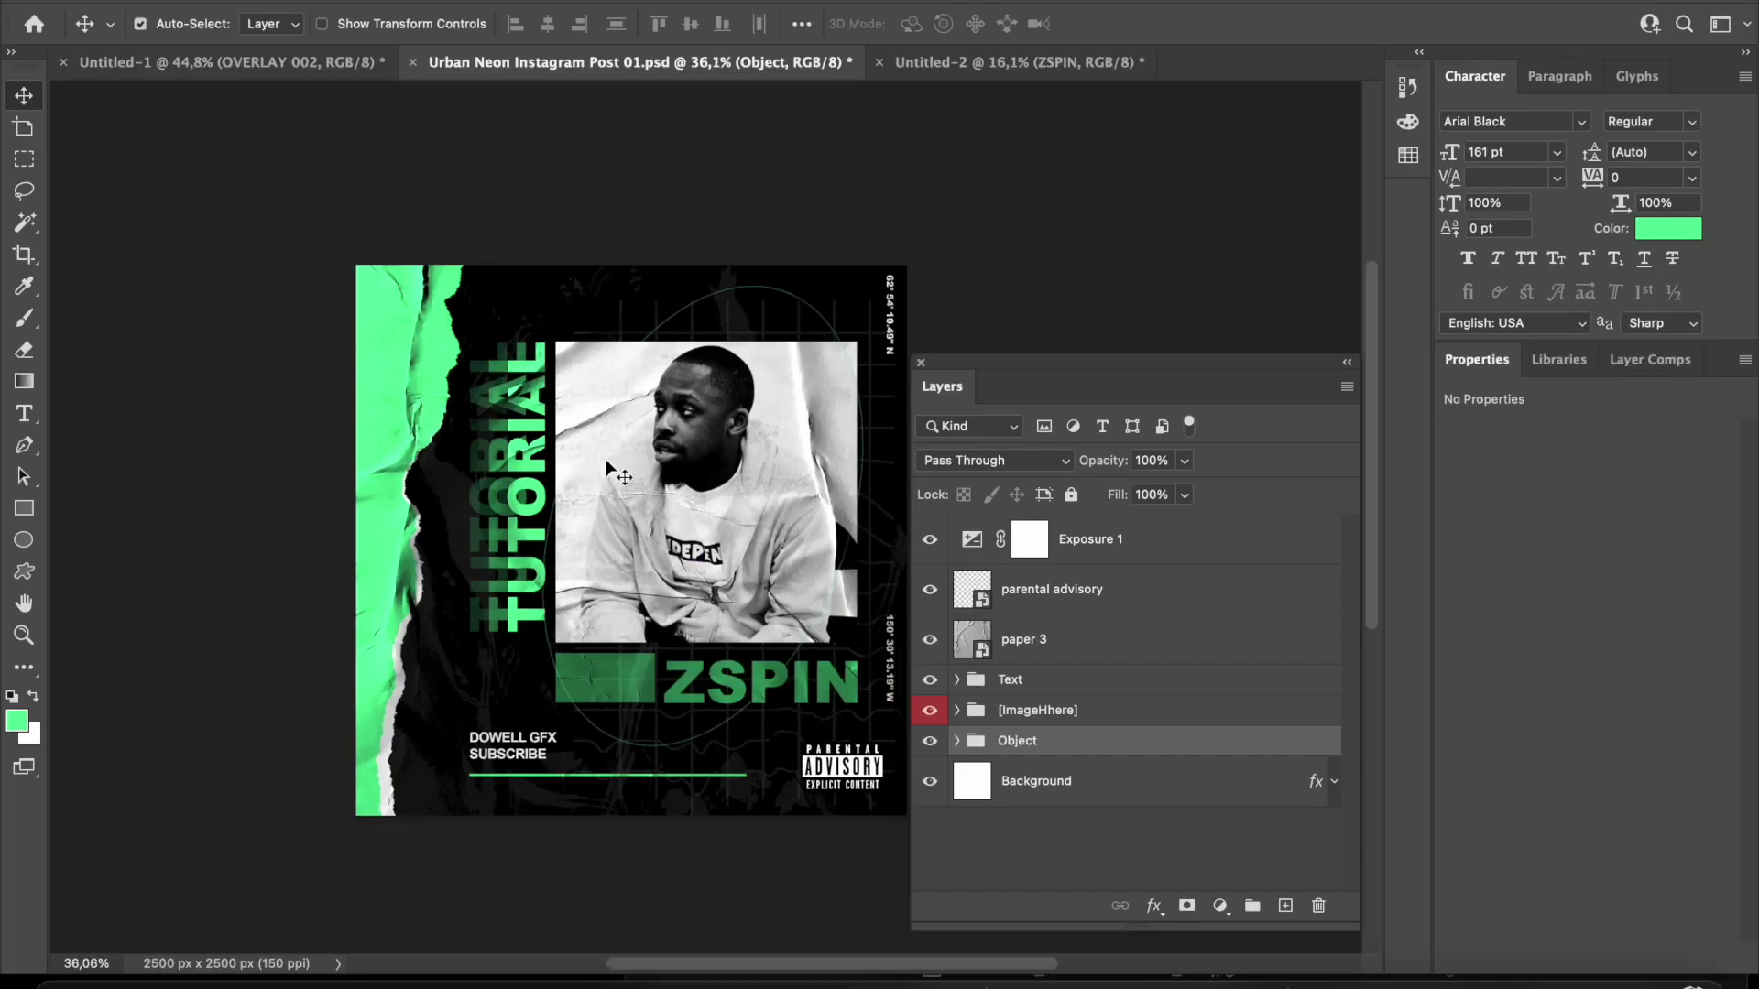
scroll(597, 409, down, 2)
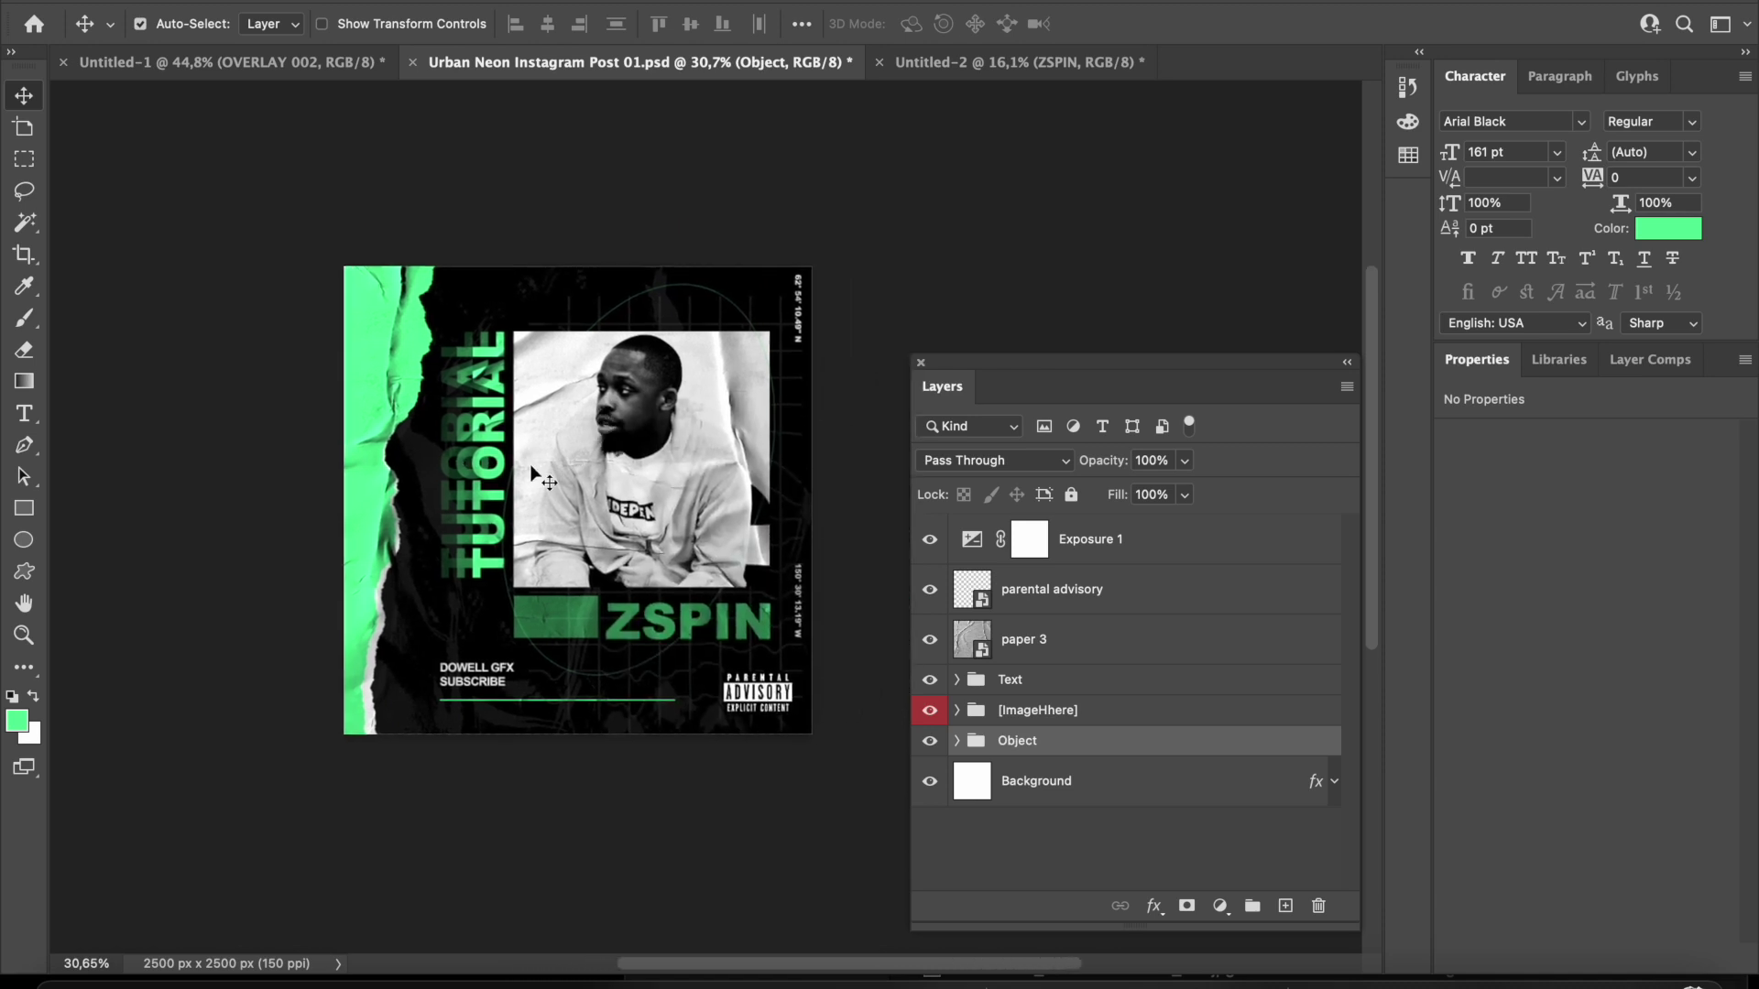
scroll(501, 478, up, 3)
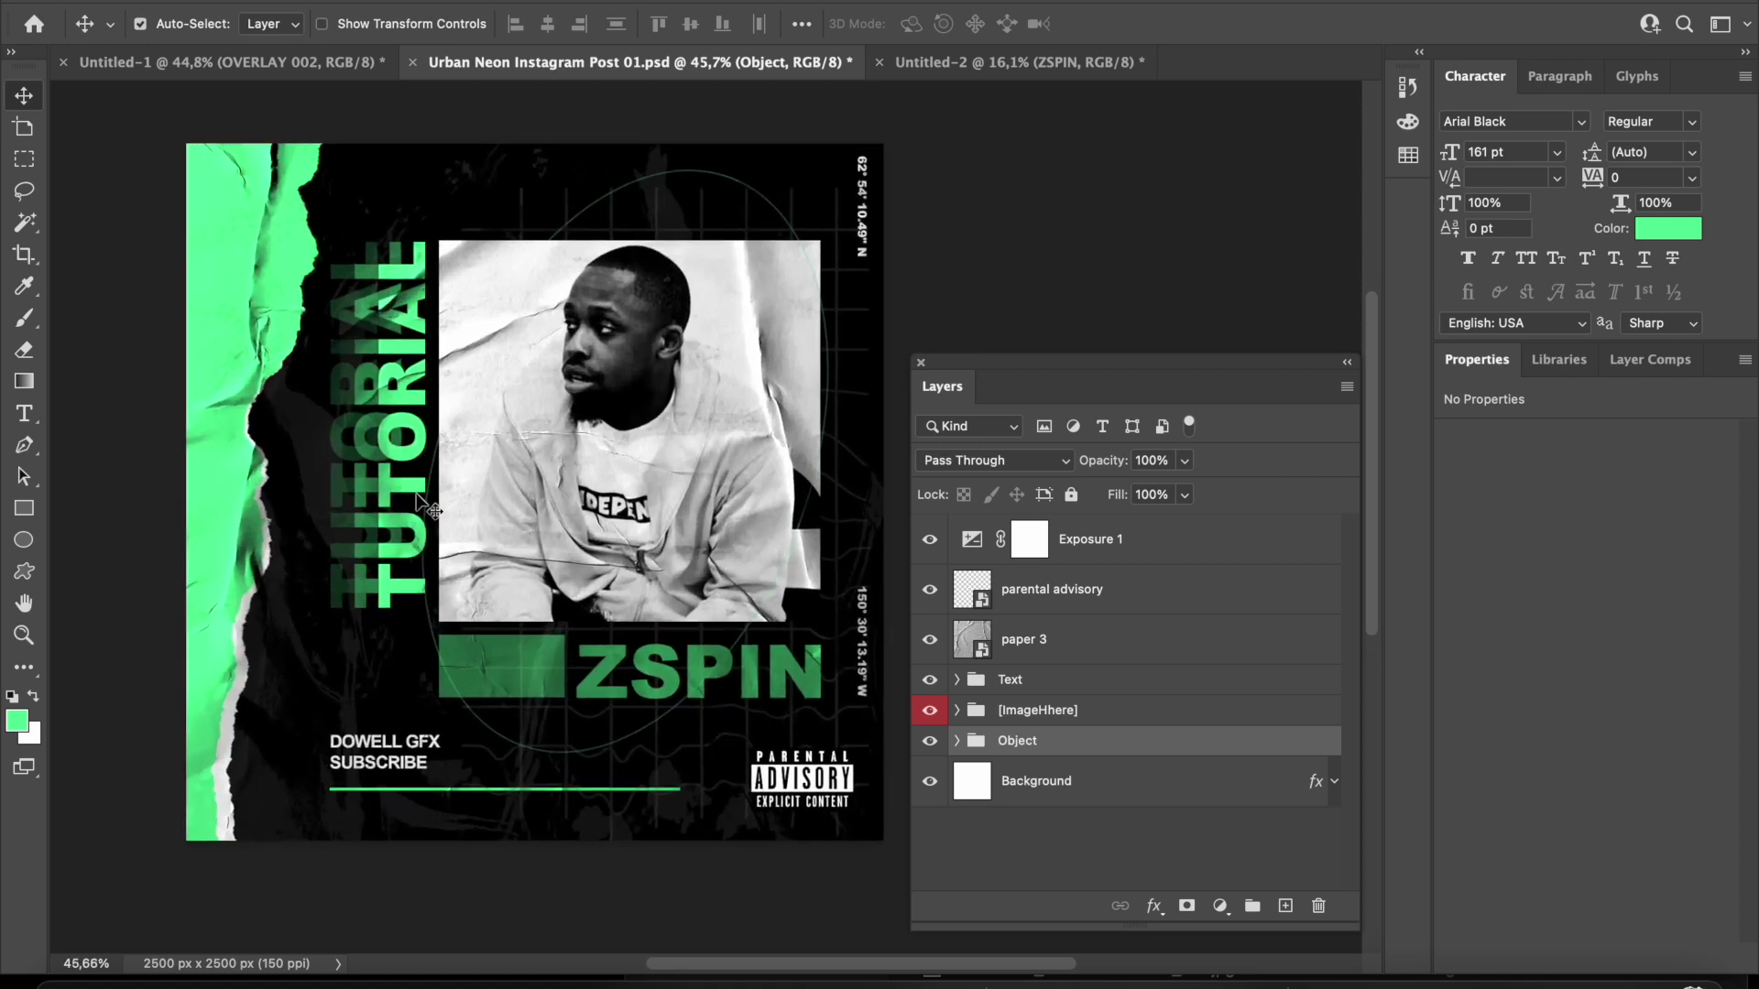
click(405, 488)
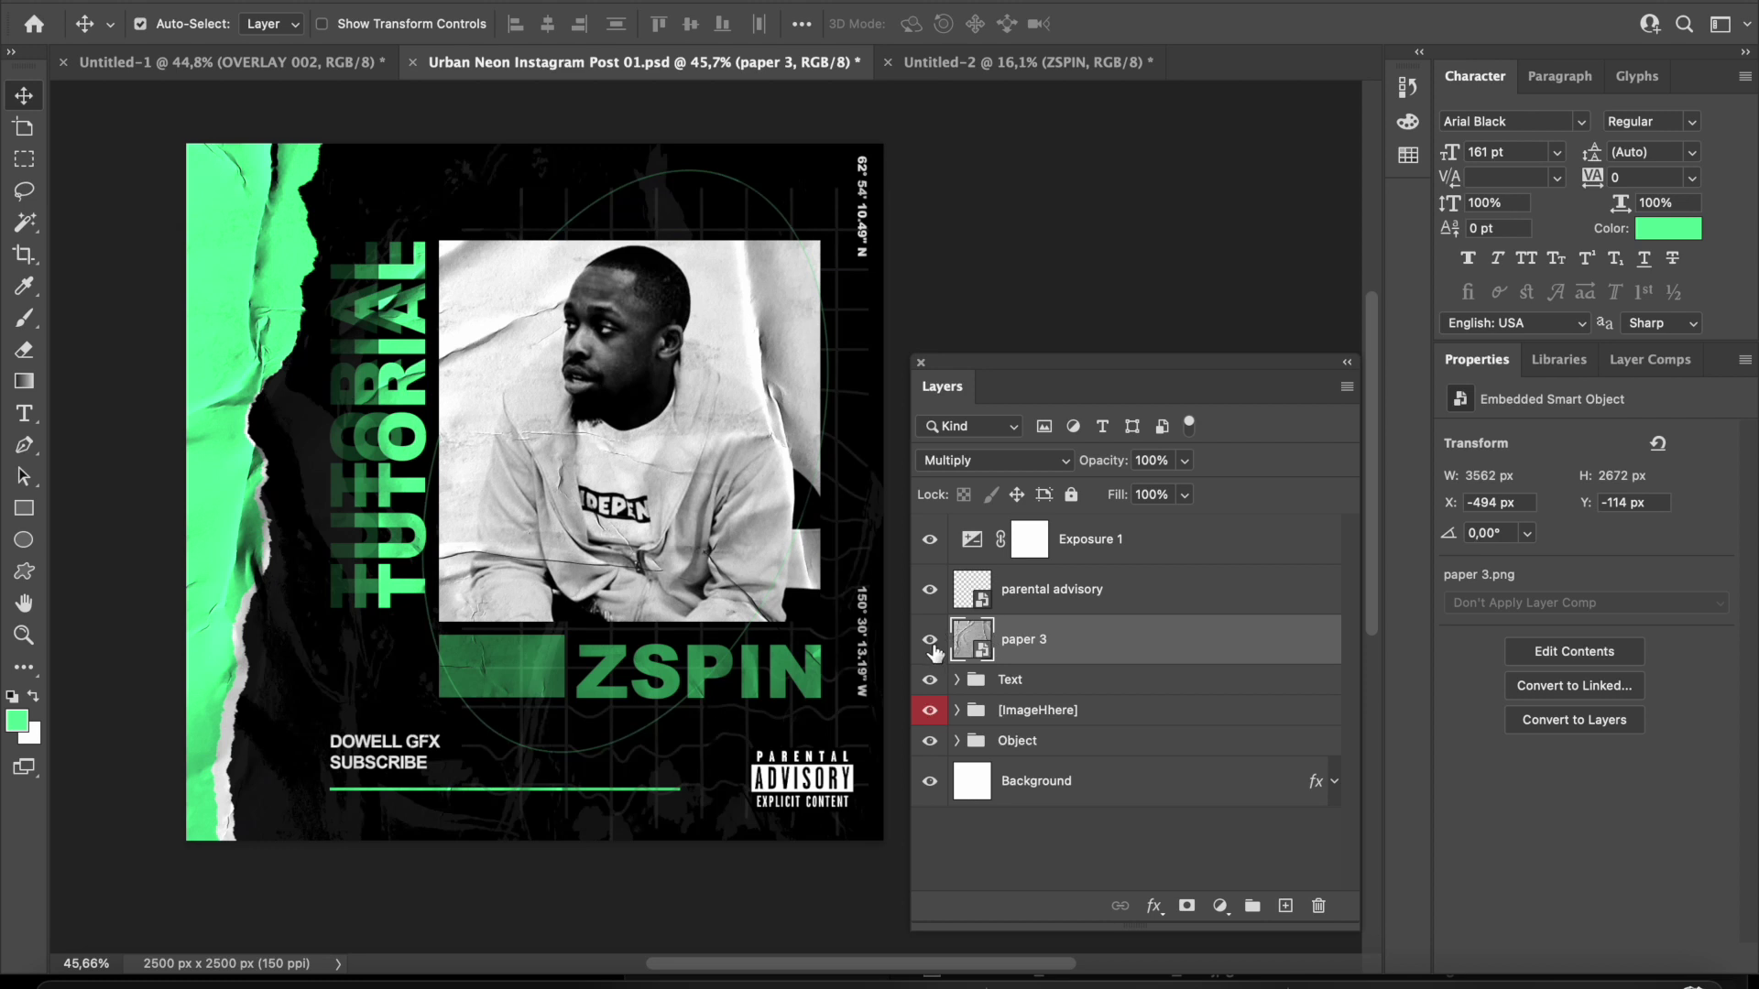
click(929, 640)
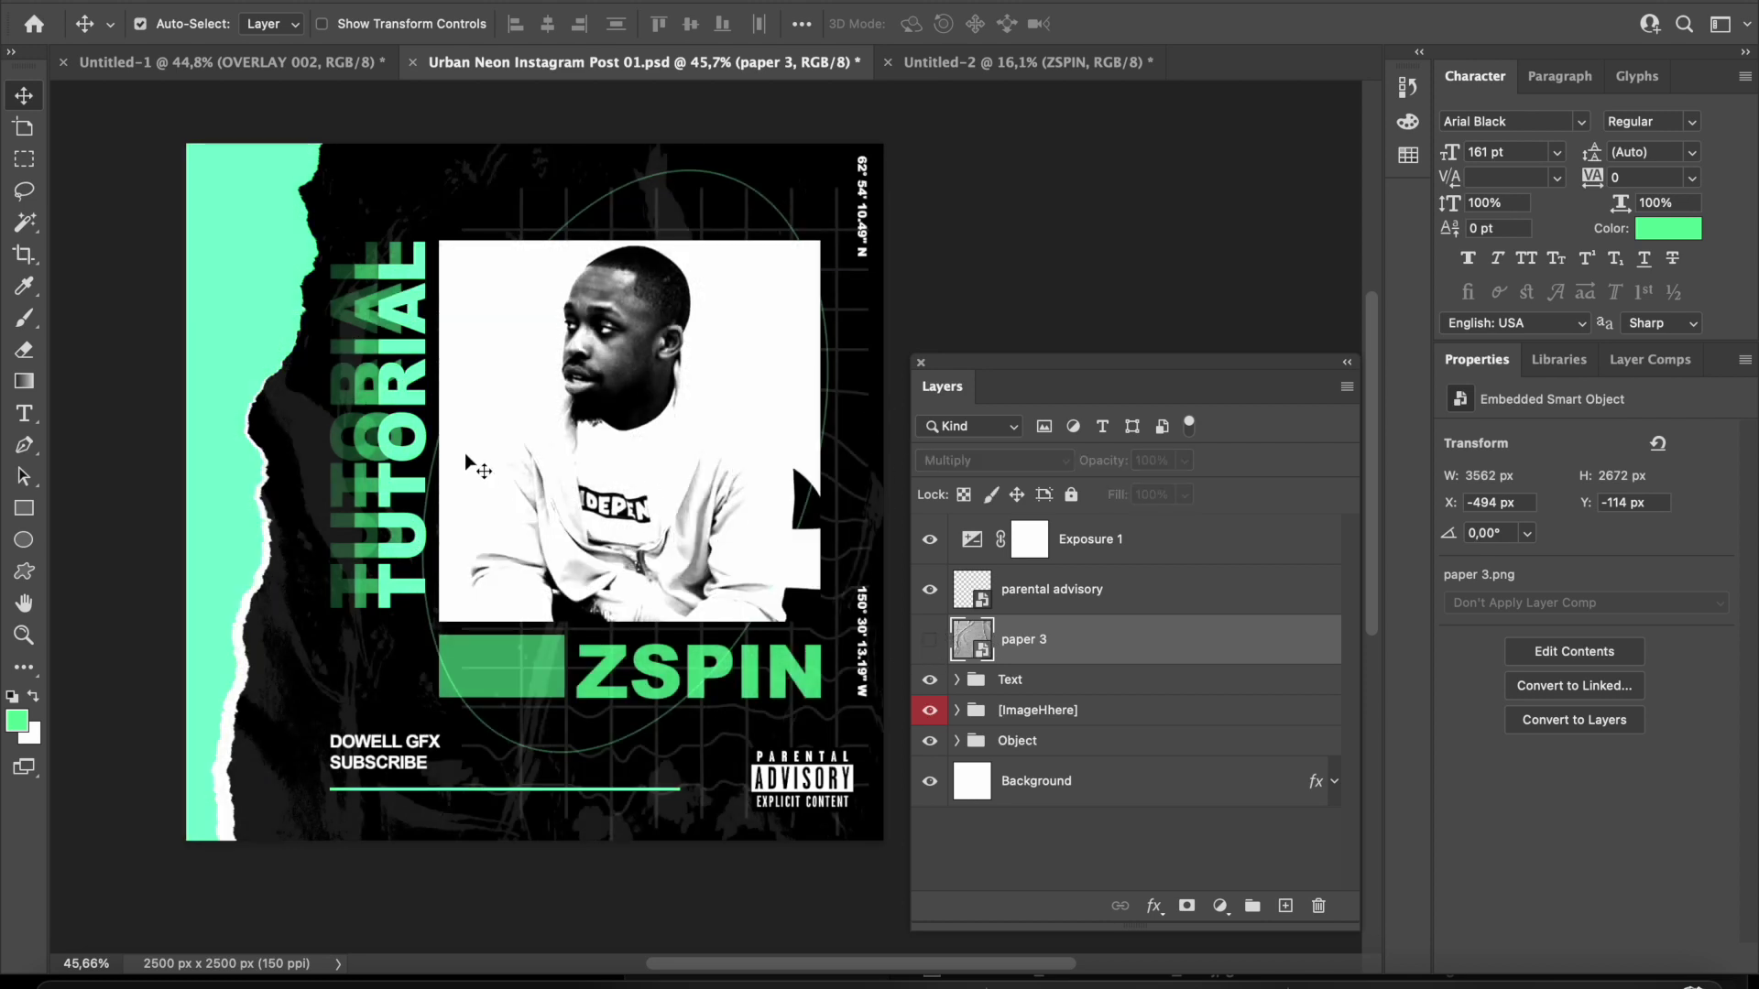
Toggle the vertical TUTORIAL text layers' visibility to identify which is which.
scroll(525, 415, up, 2)
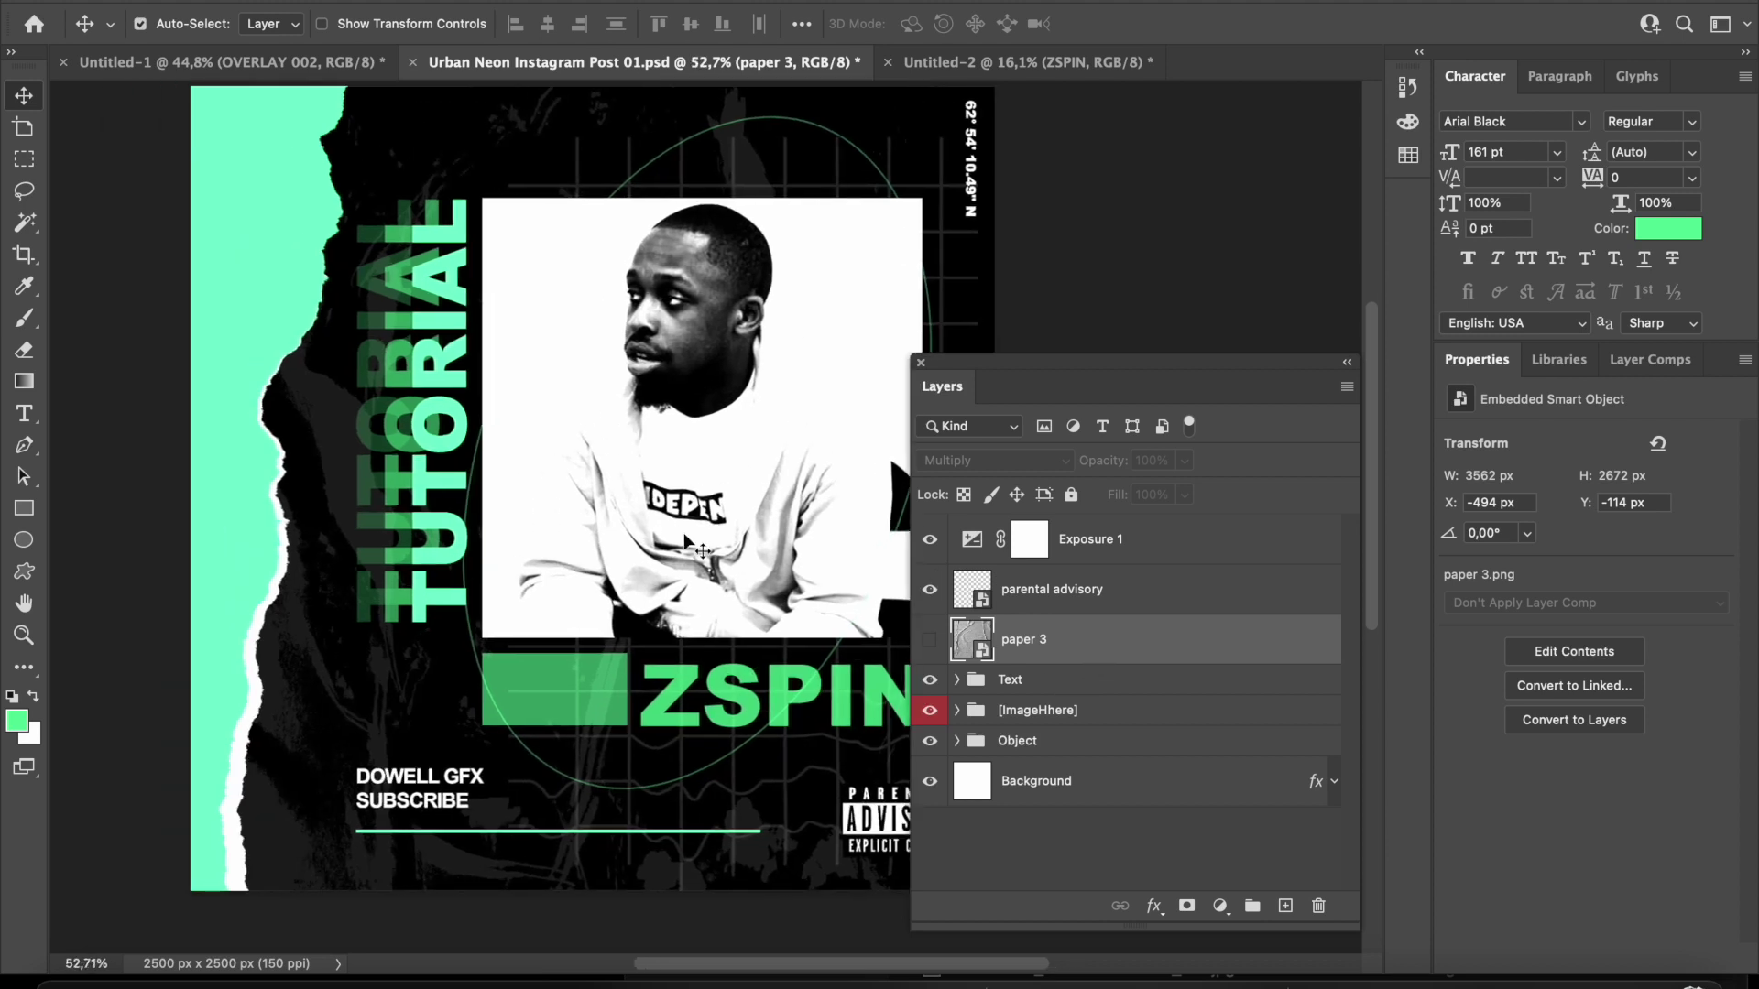
click(449, 612)
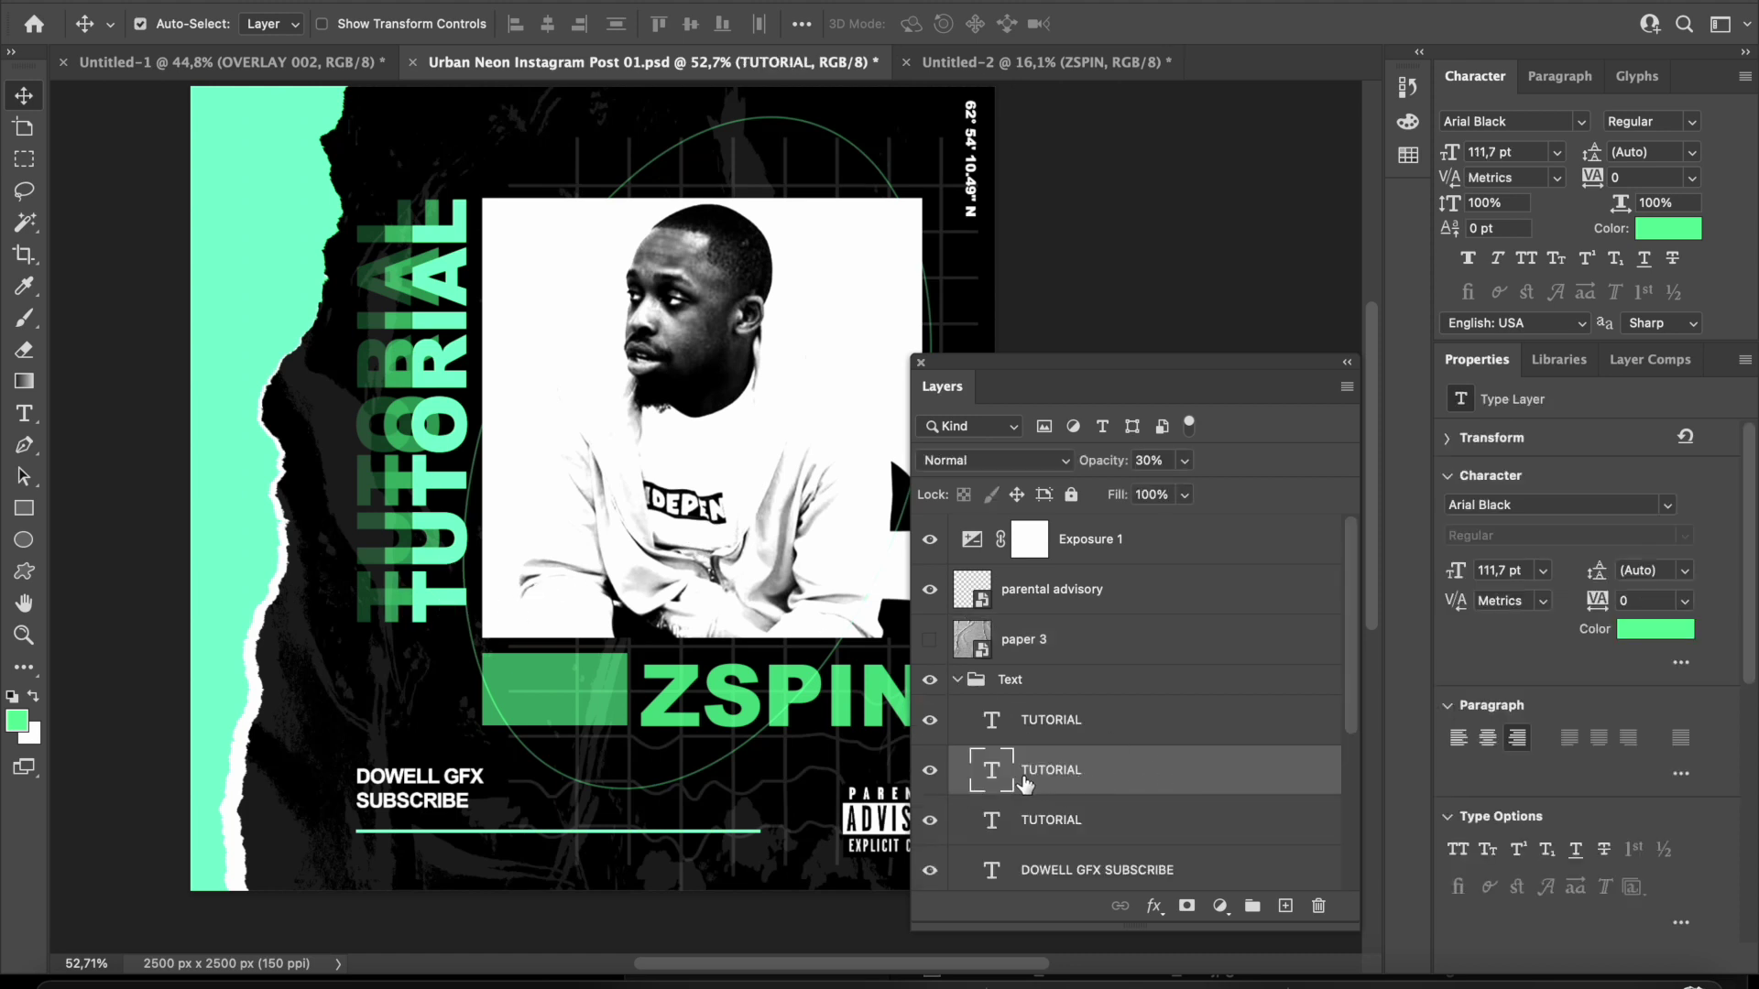
click(929, 770)
click(930, 770)
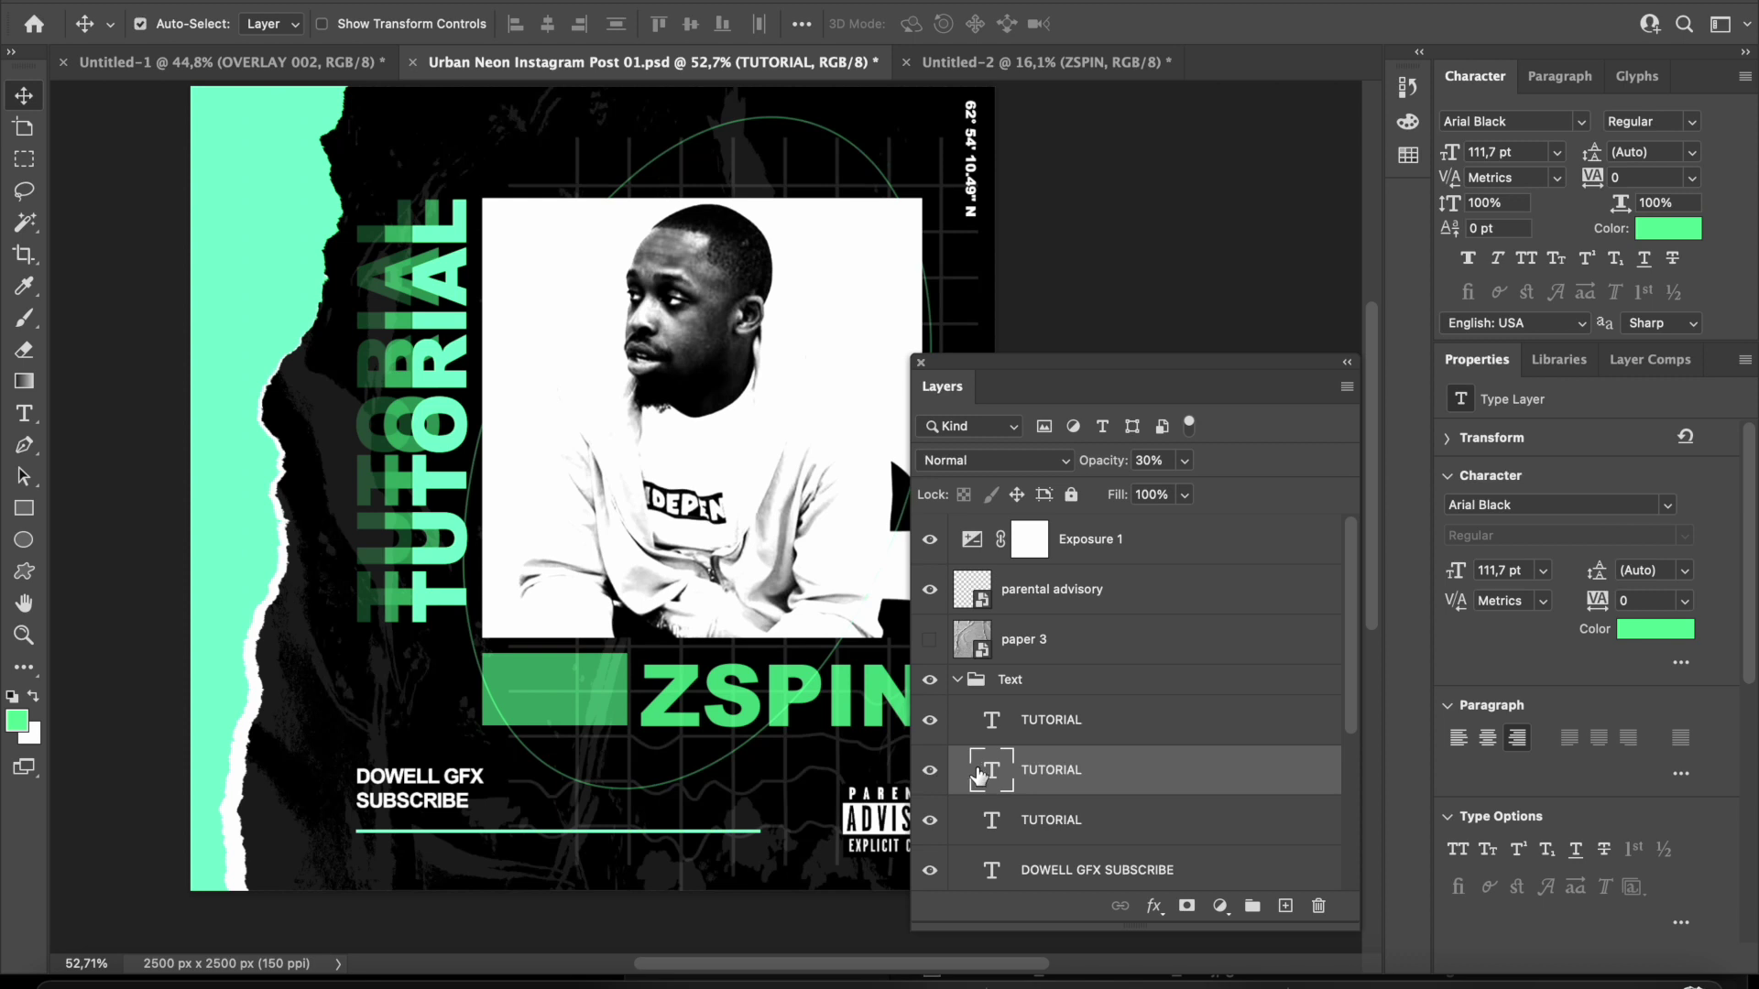
click(936, 720)
click(936, 720)
scroll(941, 724, down, 1)
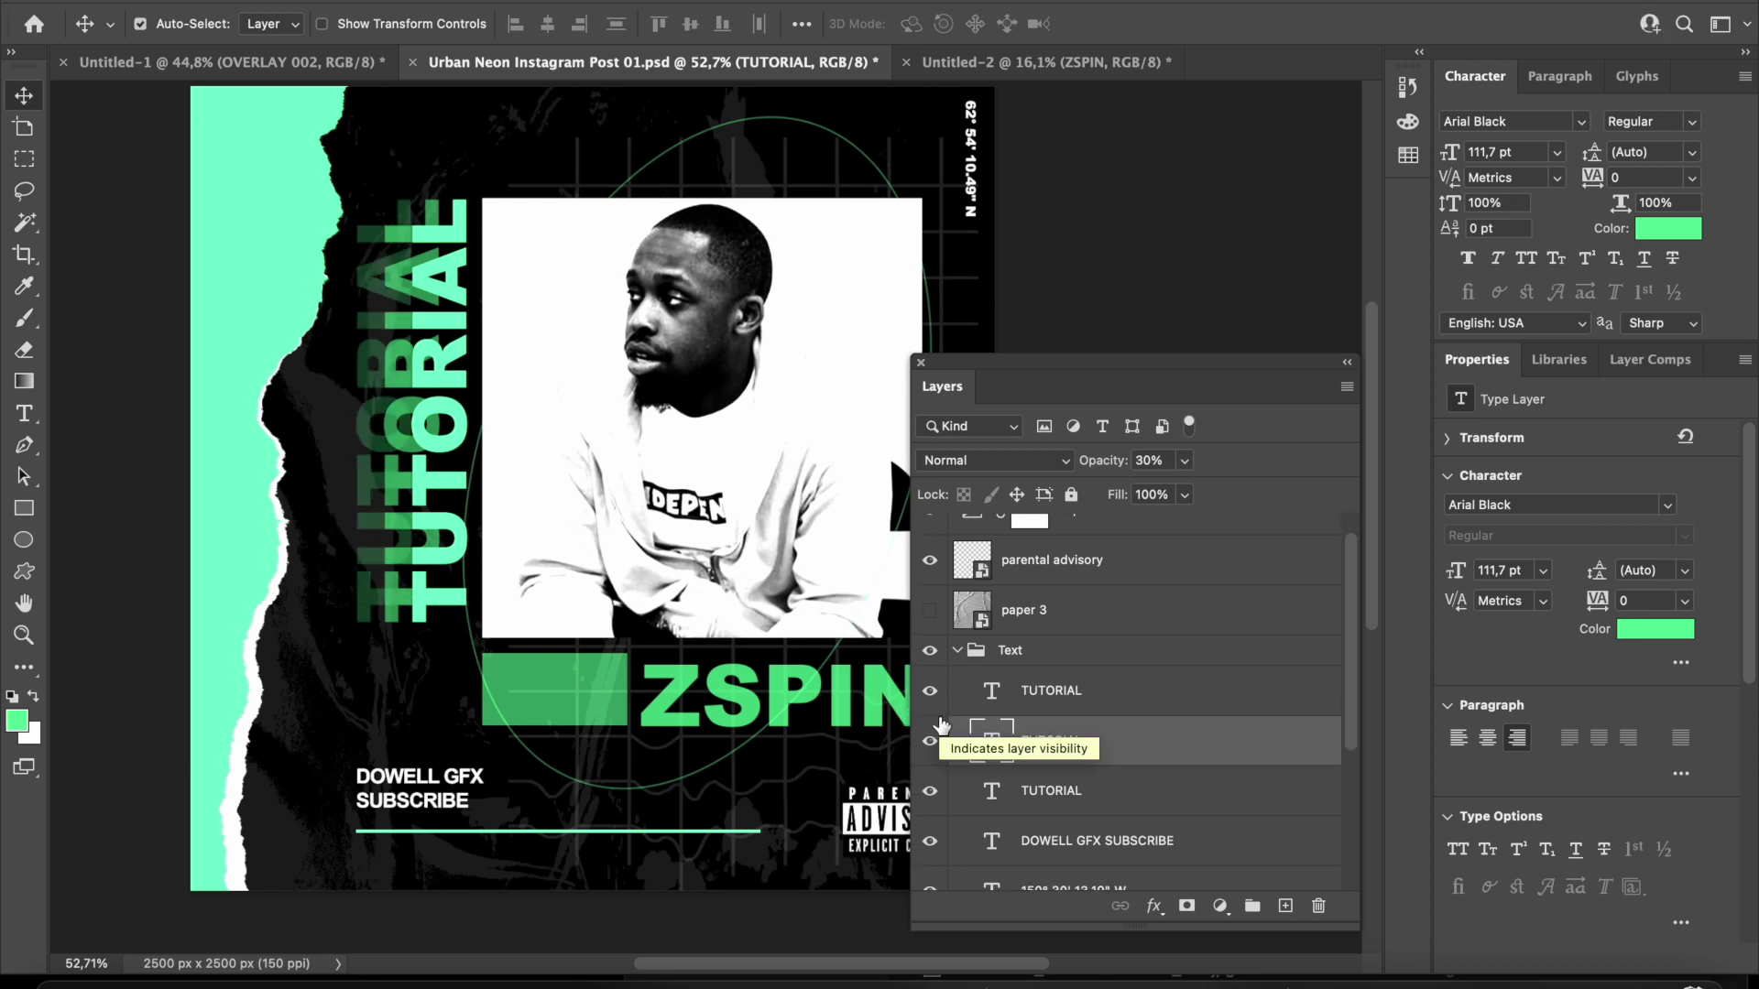
Retype the three stacked TUTORIAL text layers to read DOWELLGFX.
double_click(994, 696)
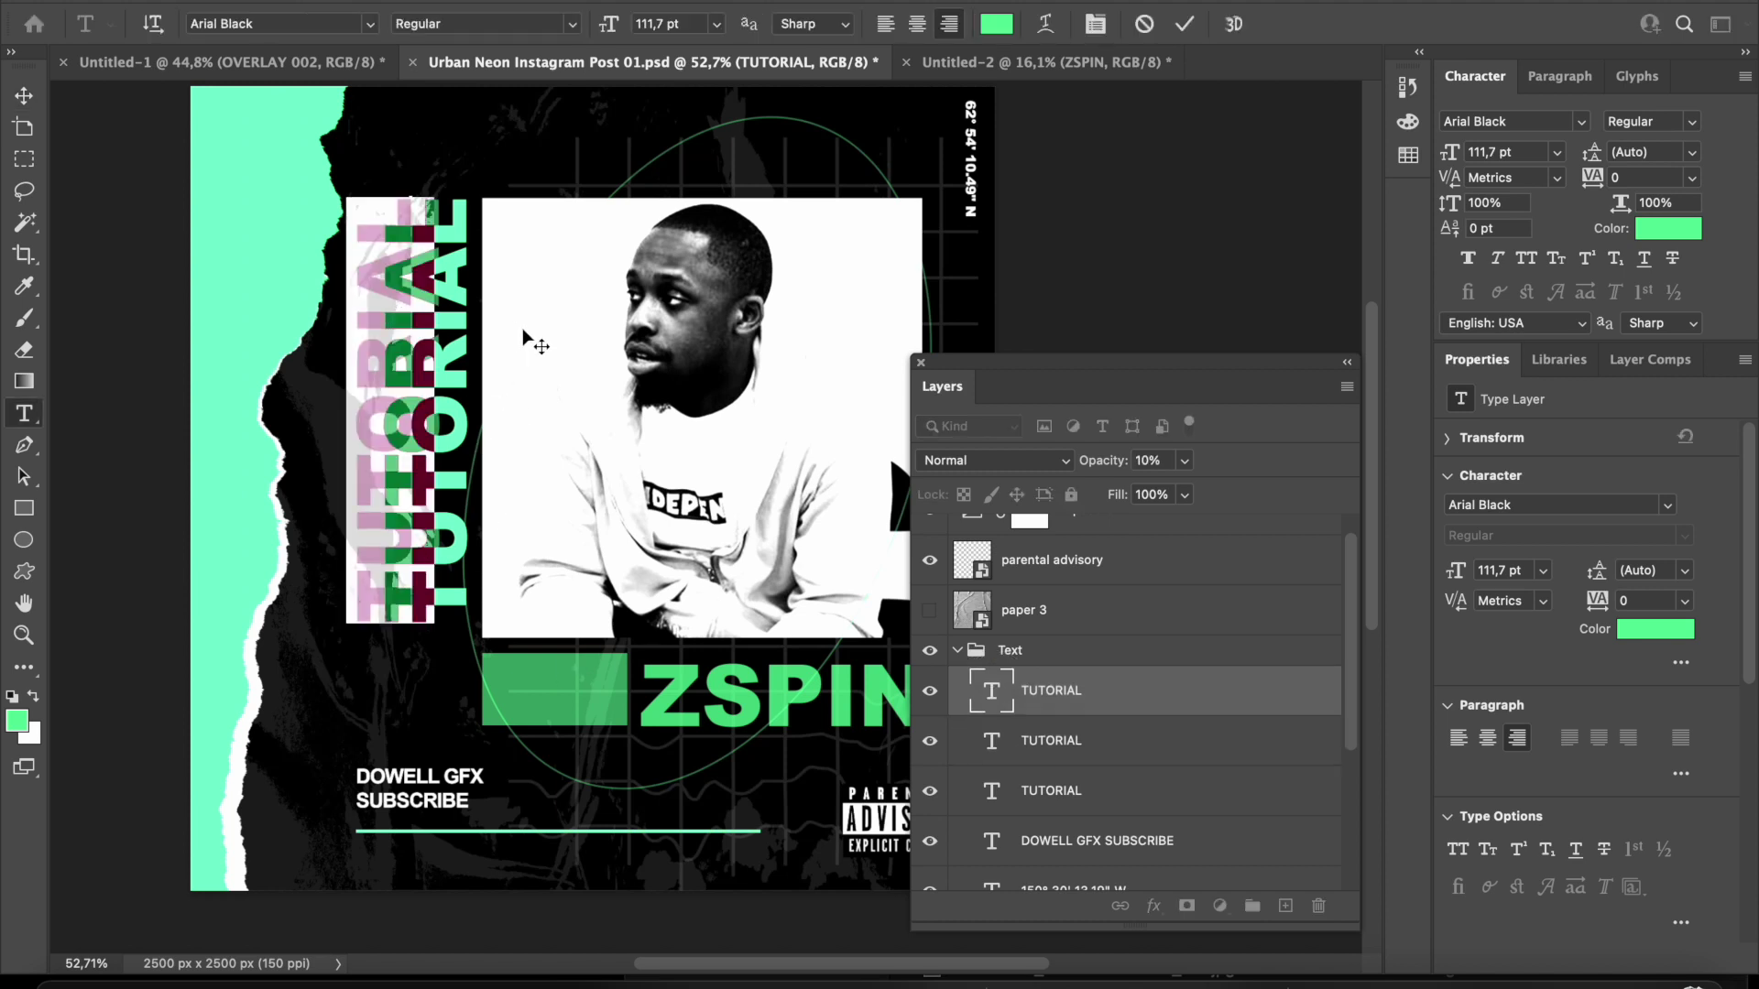
key(BackSpace)
text(DO)
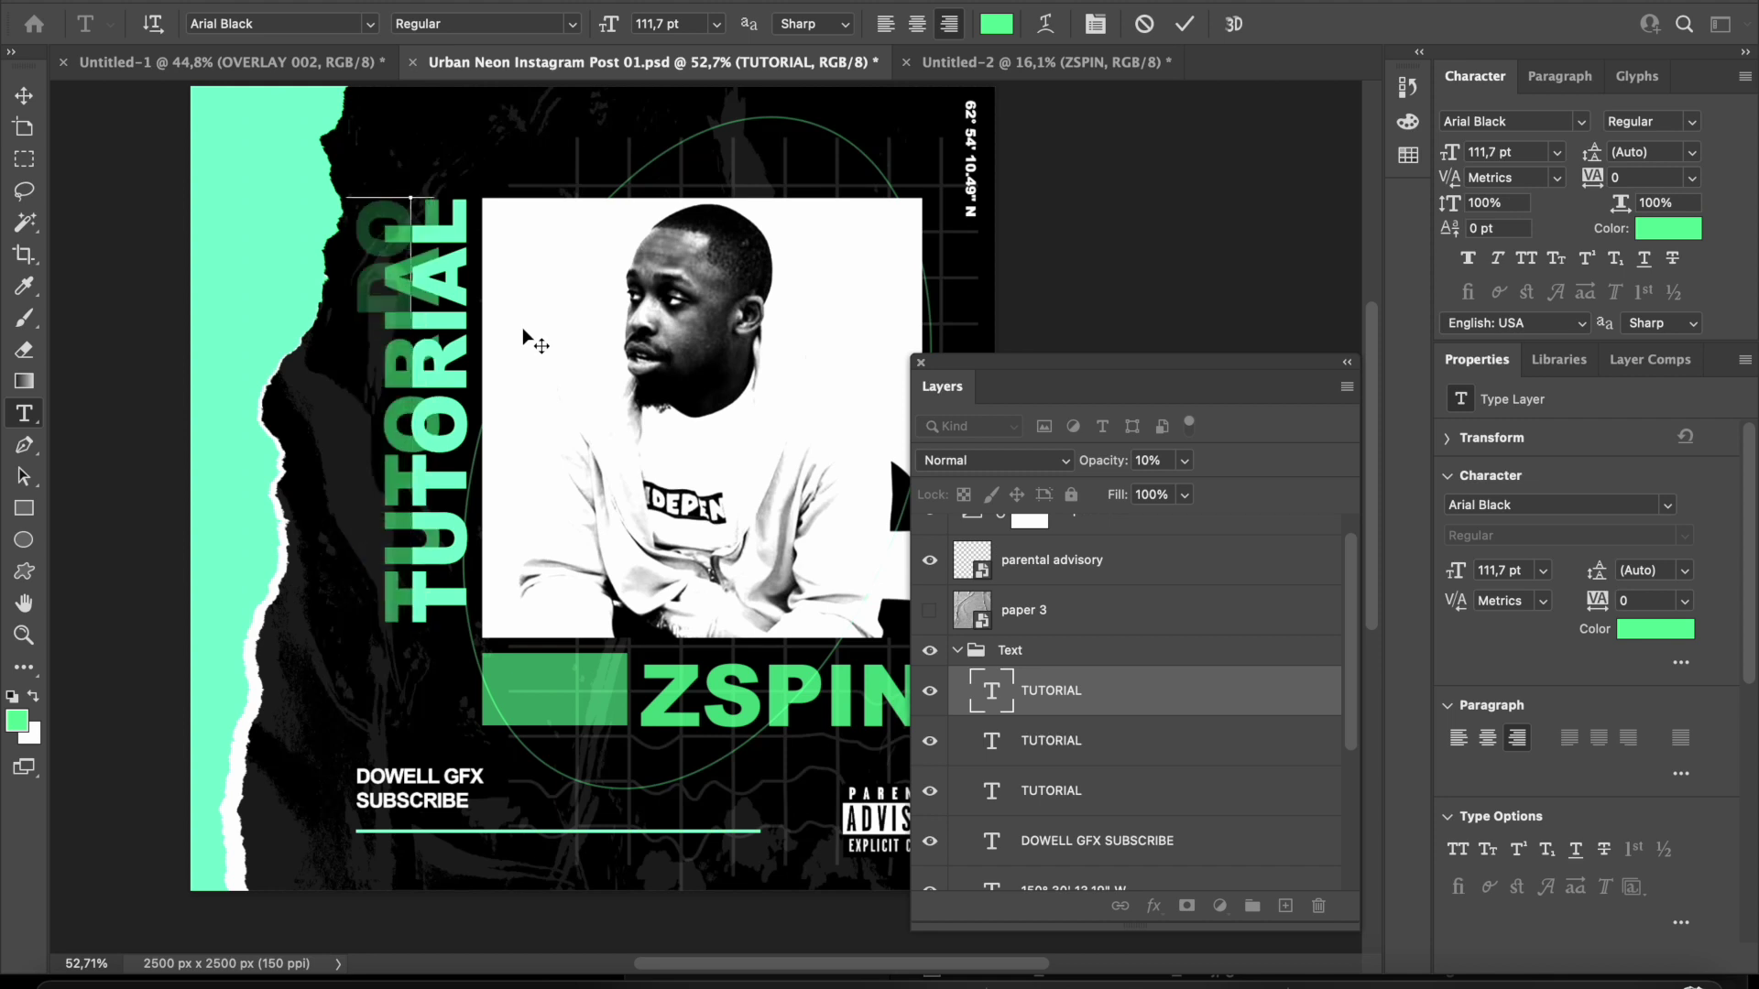
text(WELLGFX)
key(ctrl+Return)
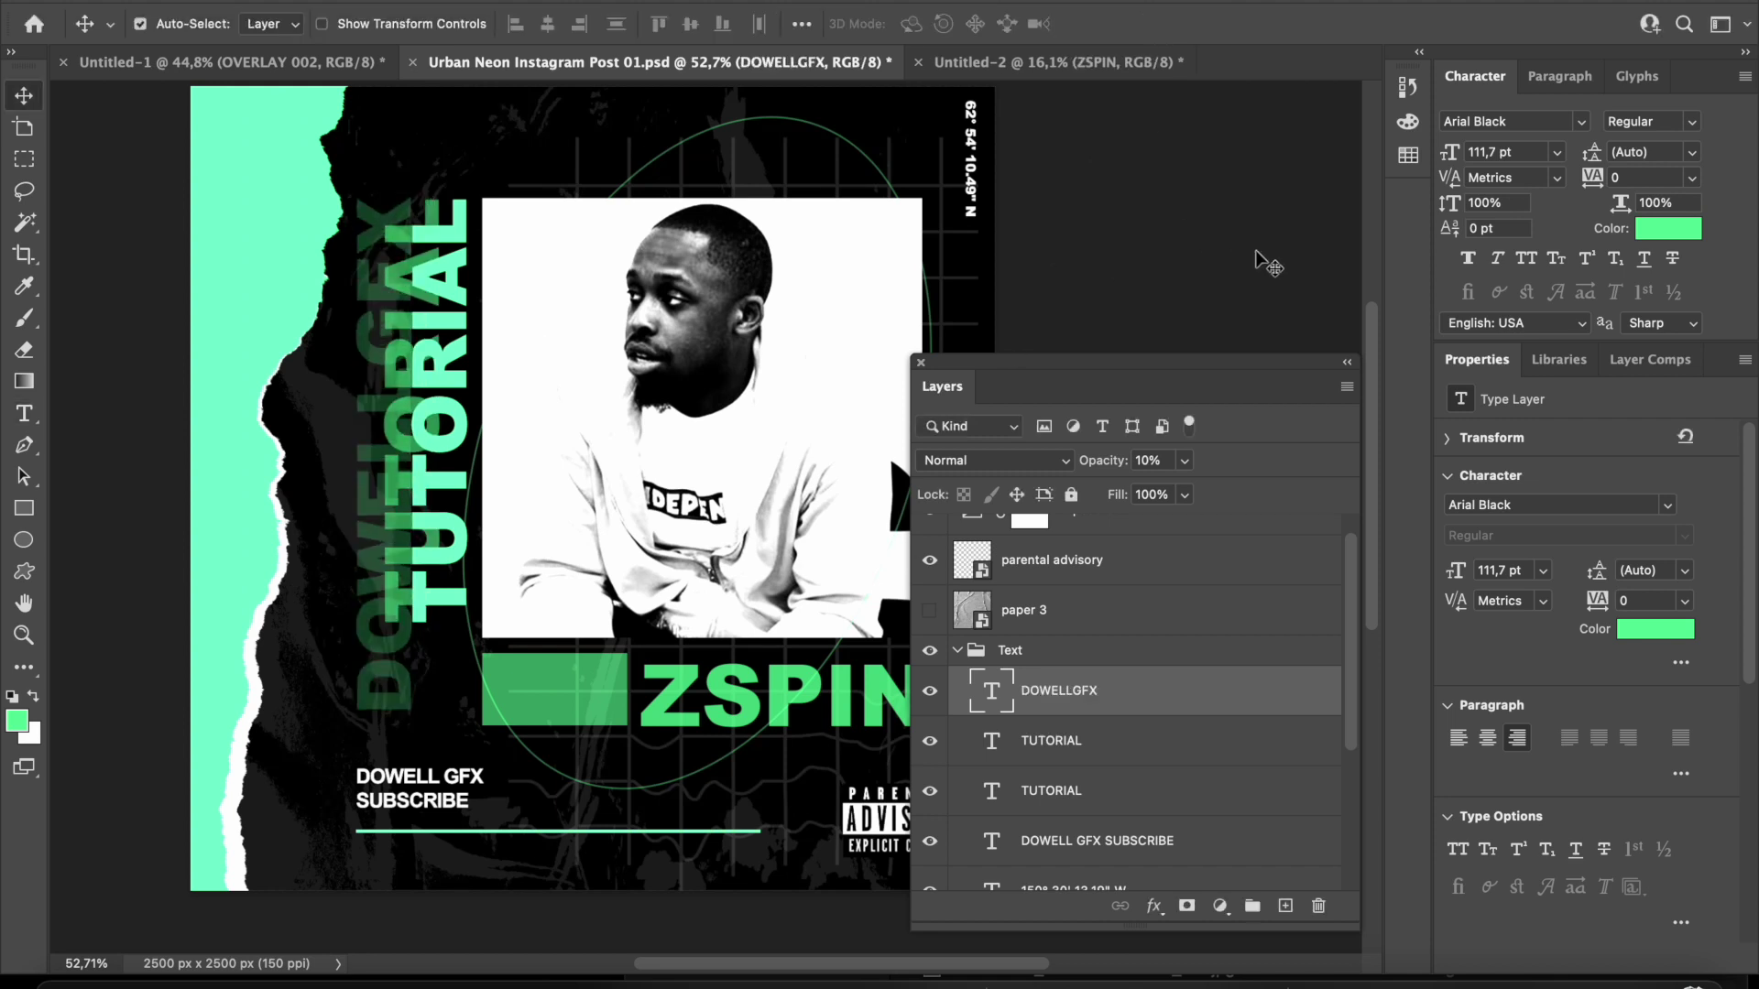
double_click(992, 742)
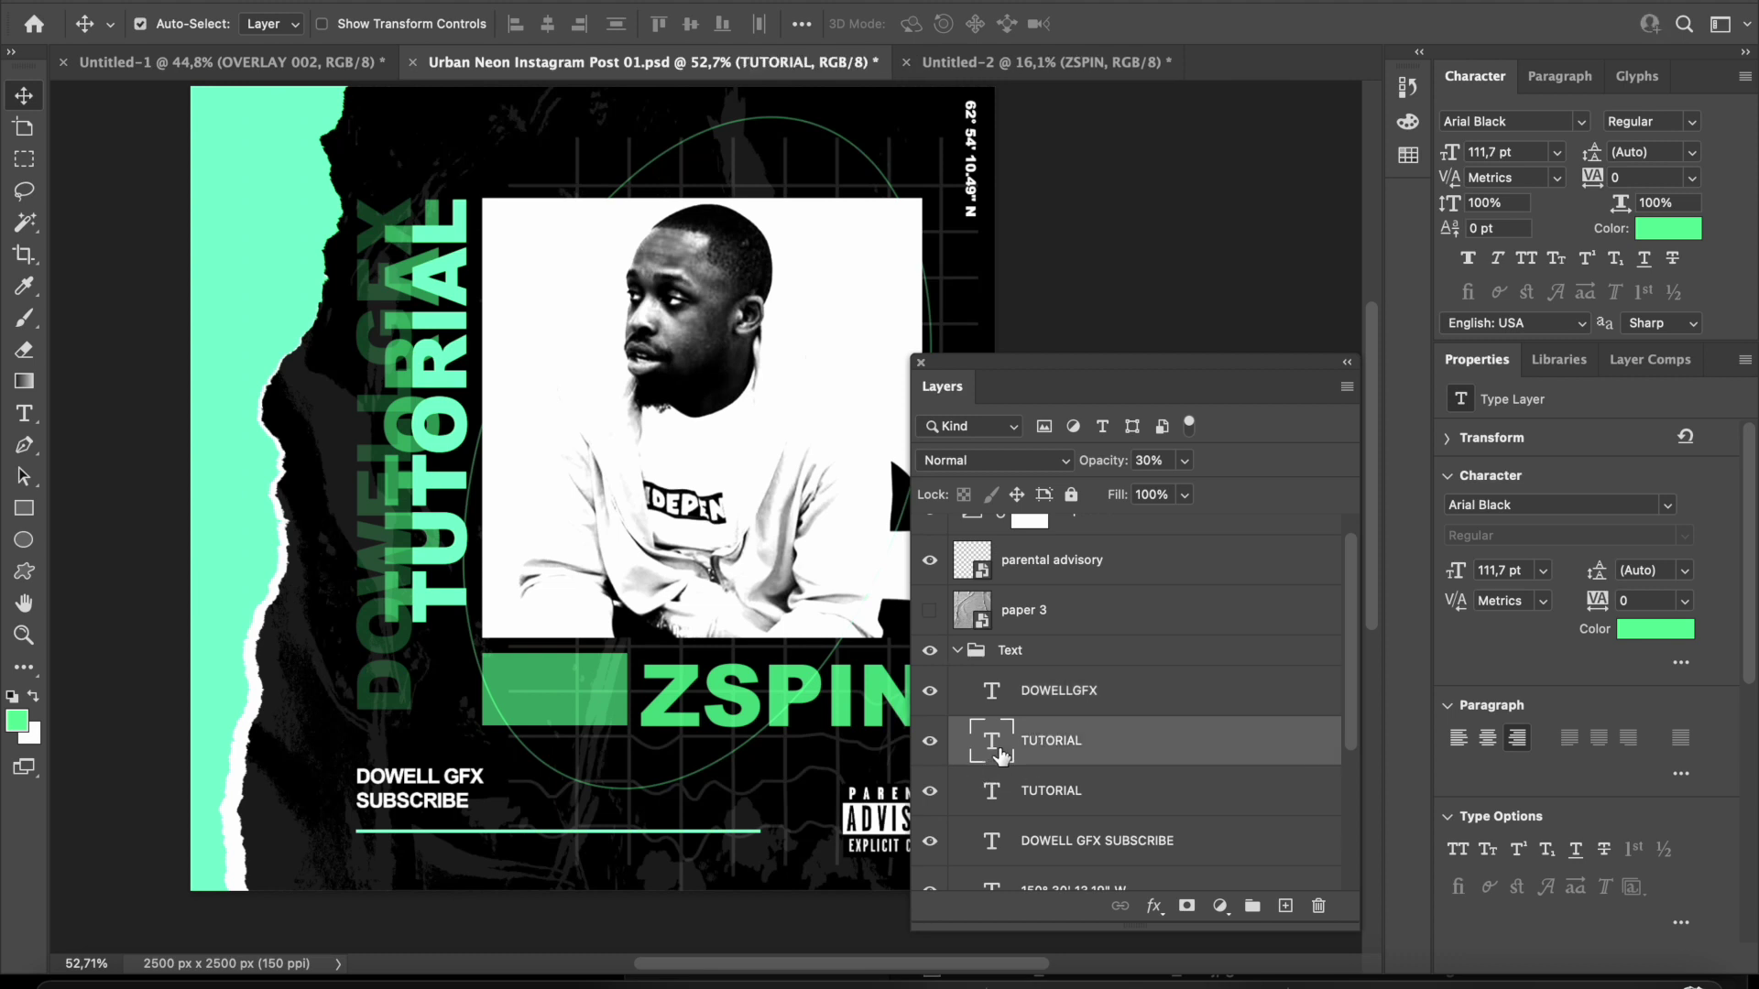
text(TUTORIAL)
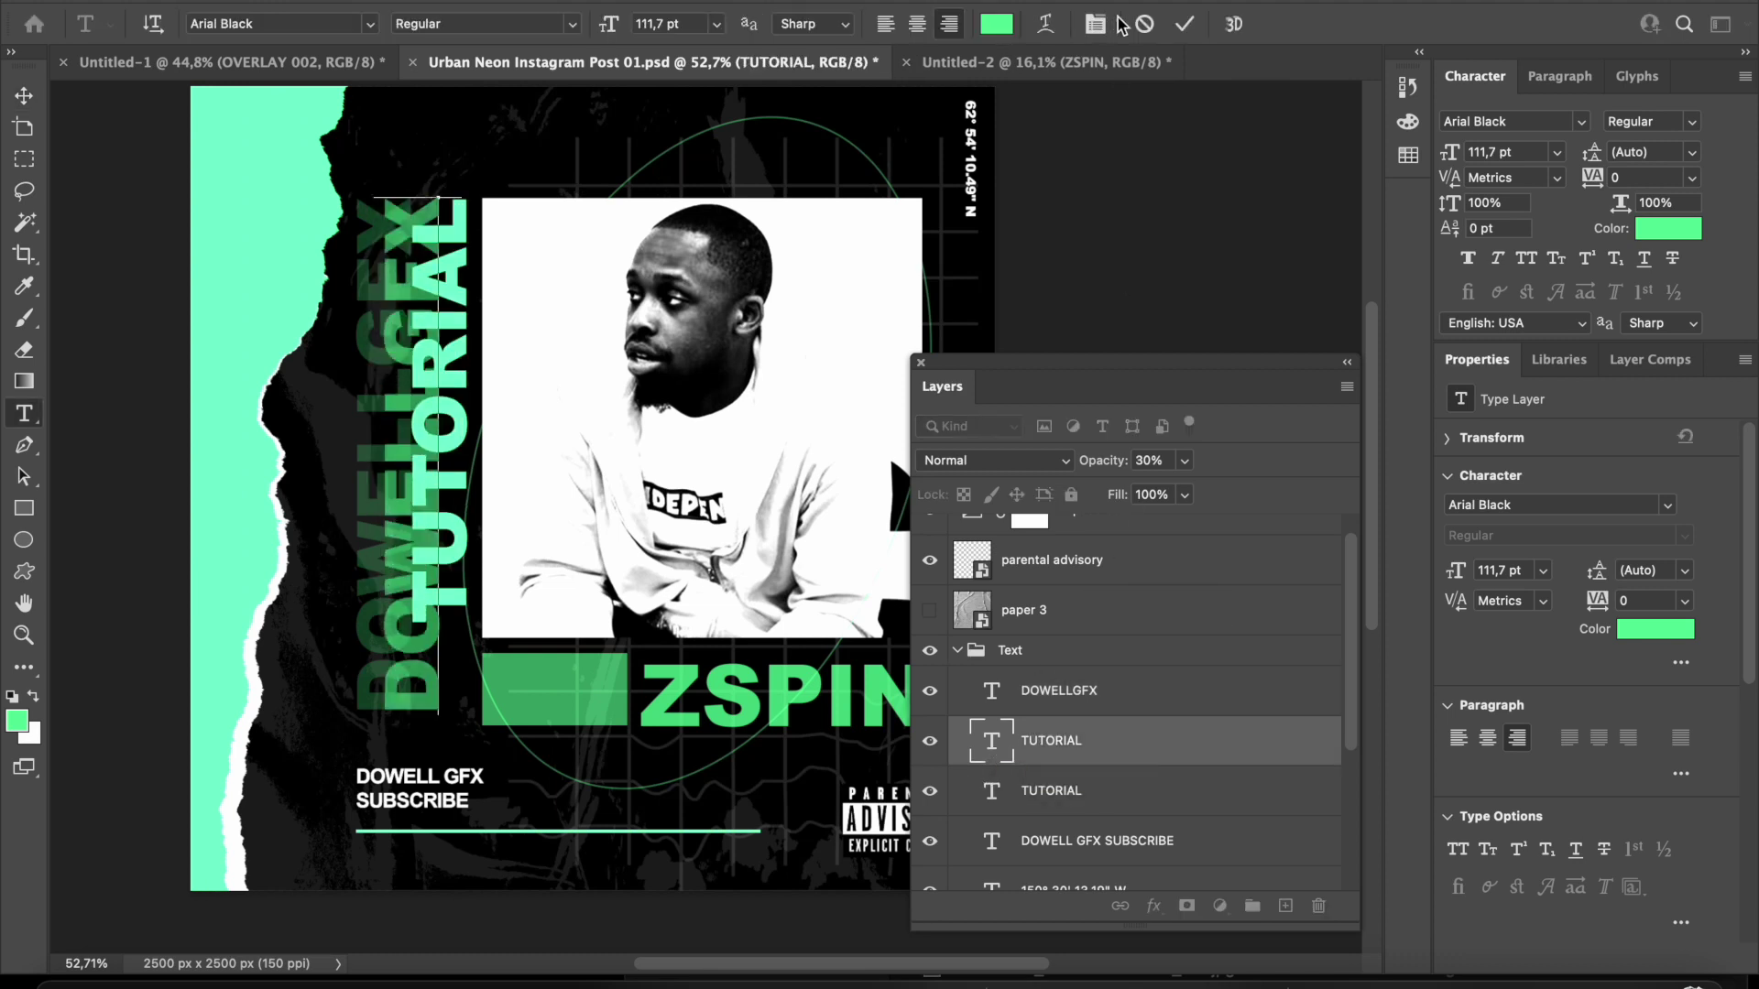
click(1186, 24)
double_click(989, 795)
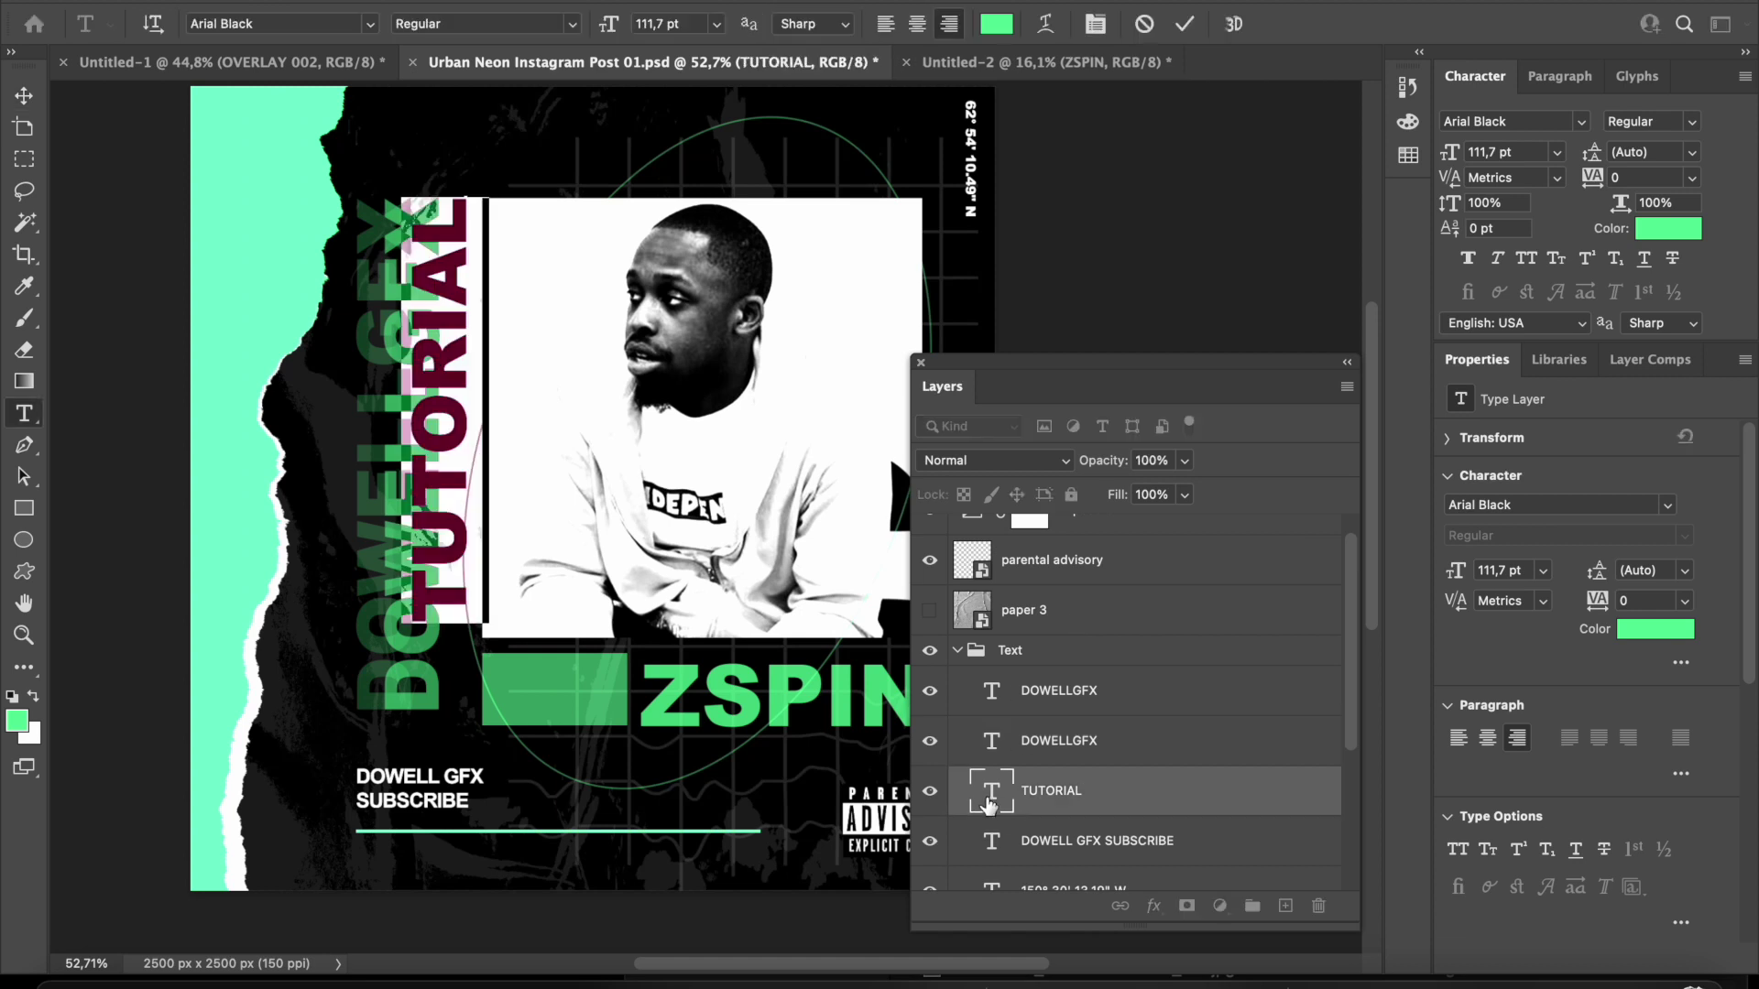
text(DOWELLGFX)
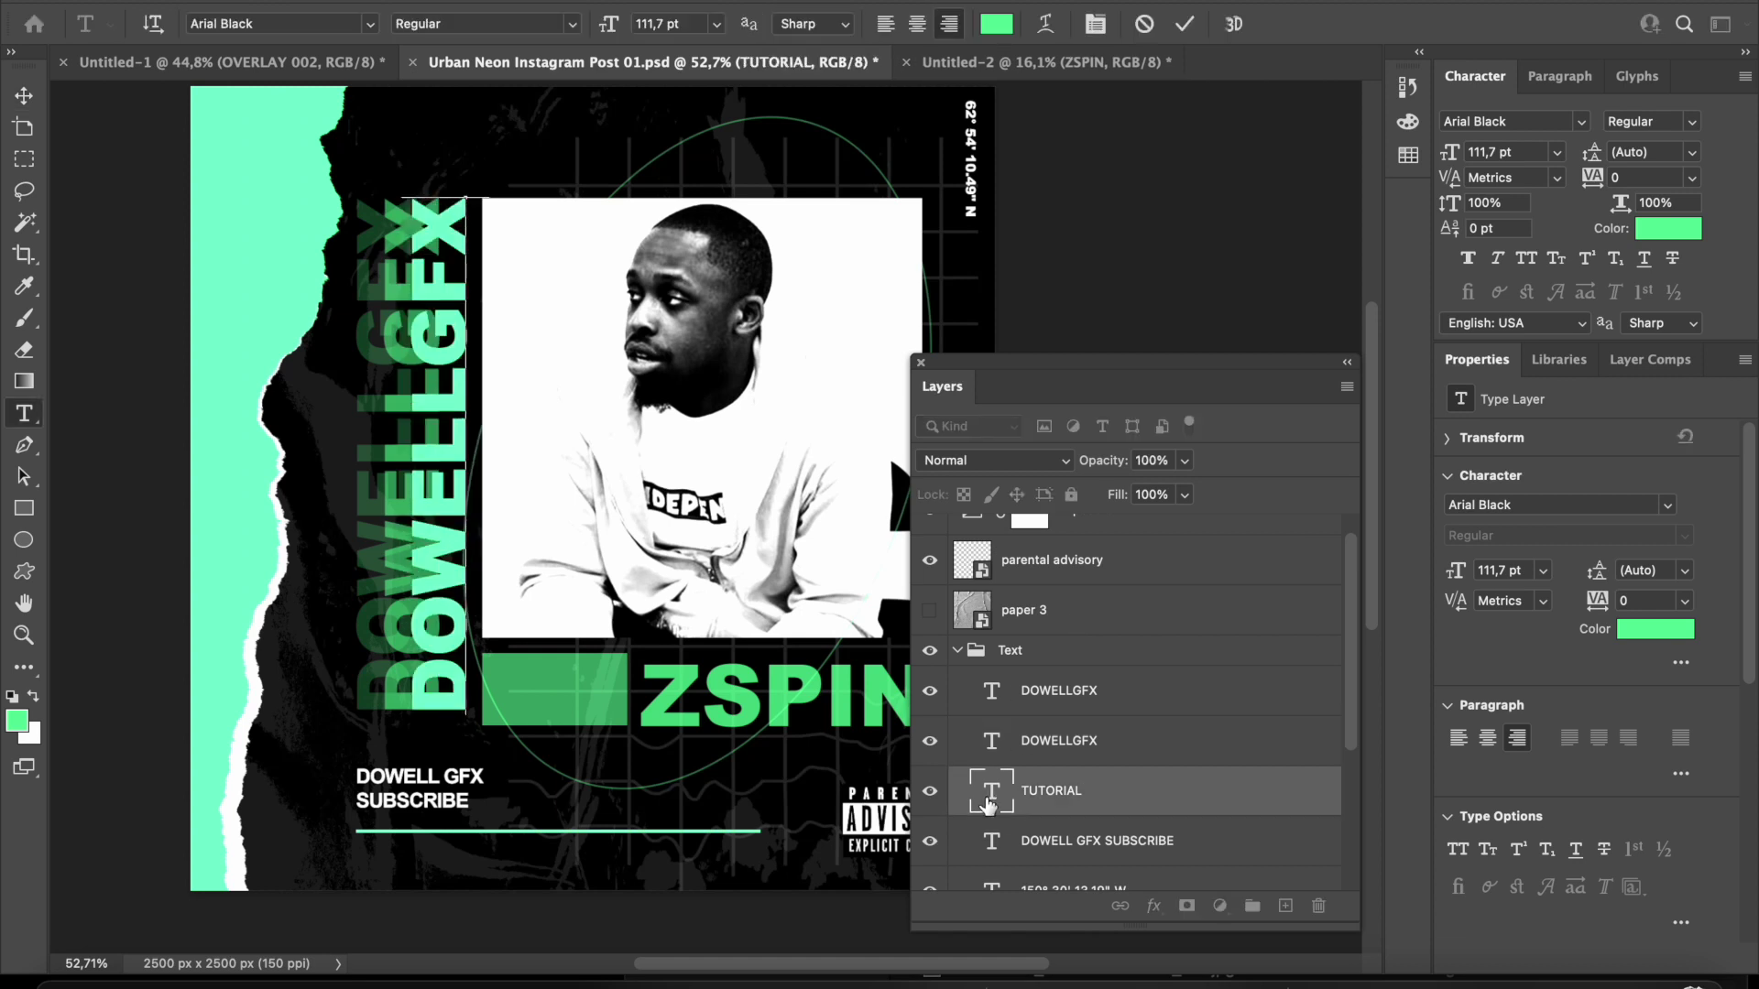
key(Escape)
Select all three DOWELLGFX layers and scale them together to about 86% (96.48 pt).
key(v)
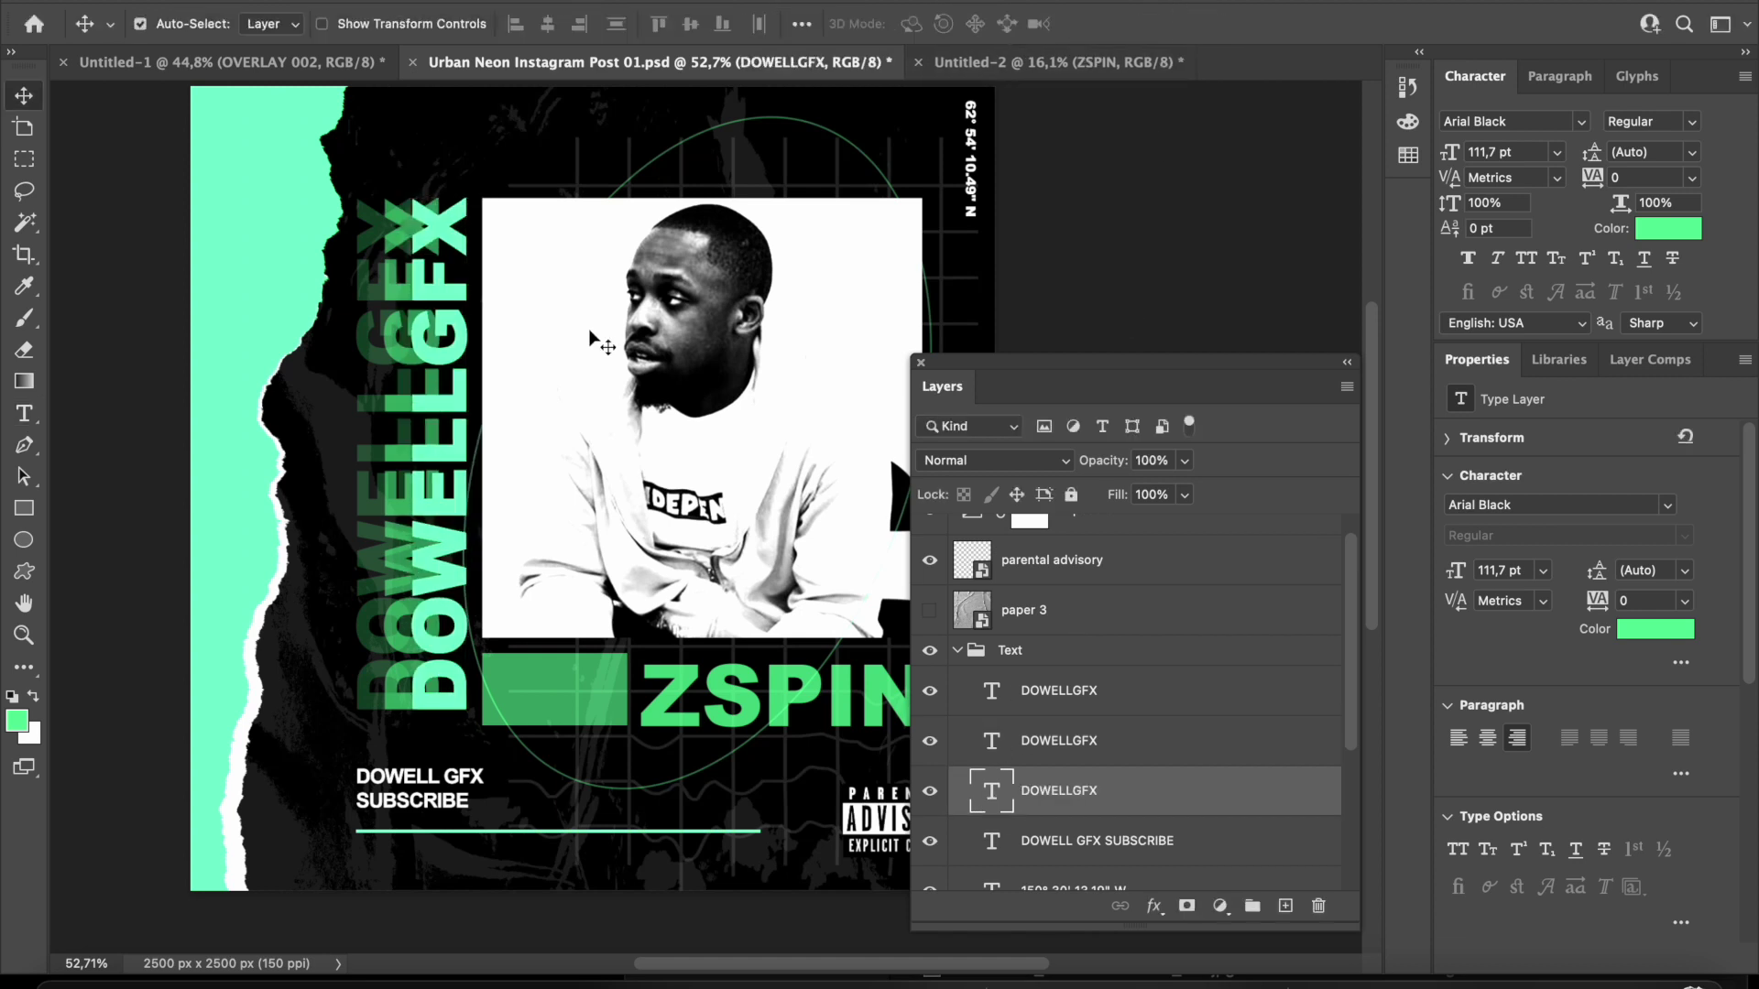
scroll(547, 401, down, 3)
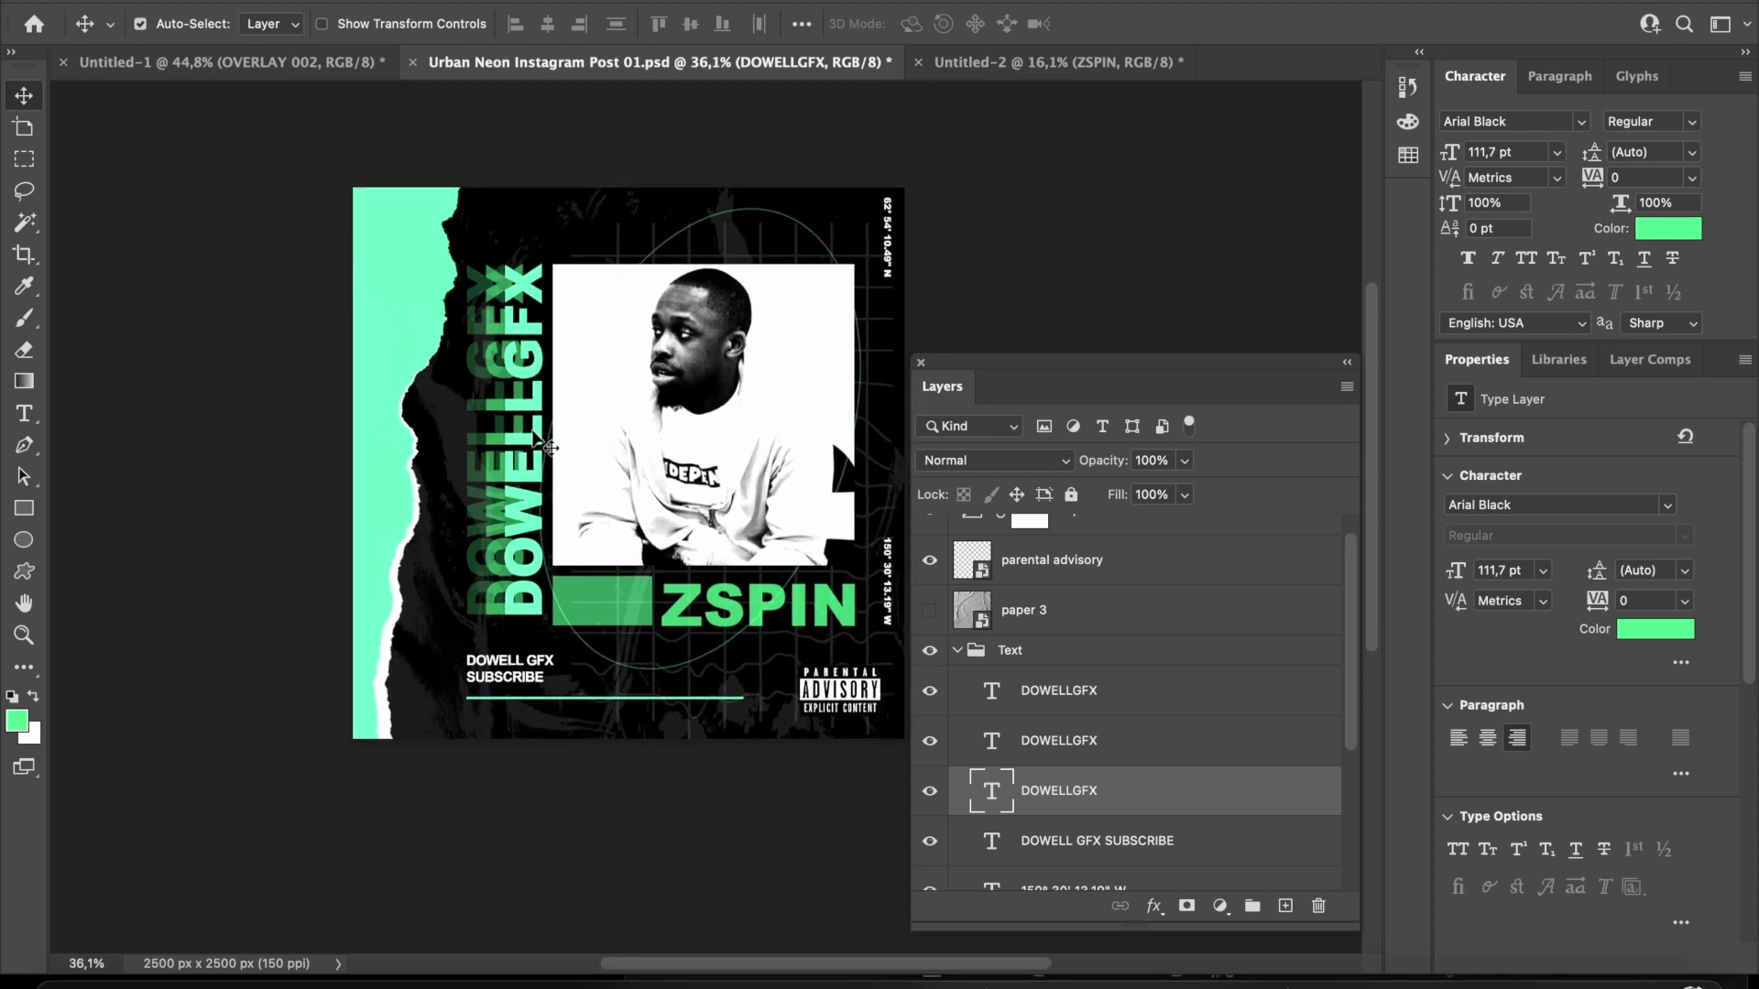
scroll(547, 446, up, 2)
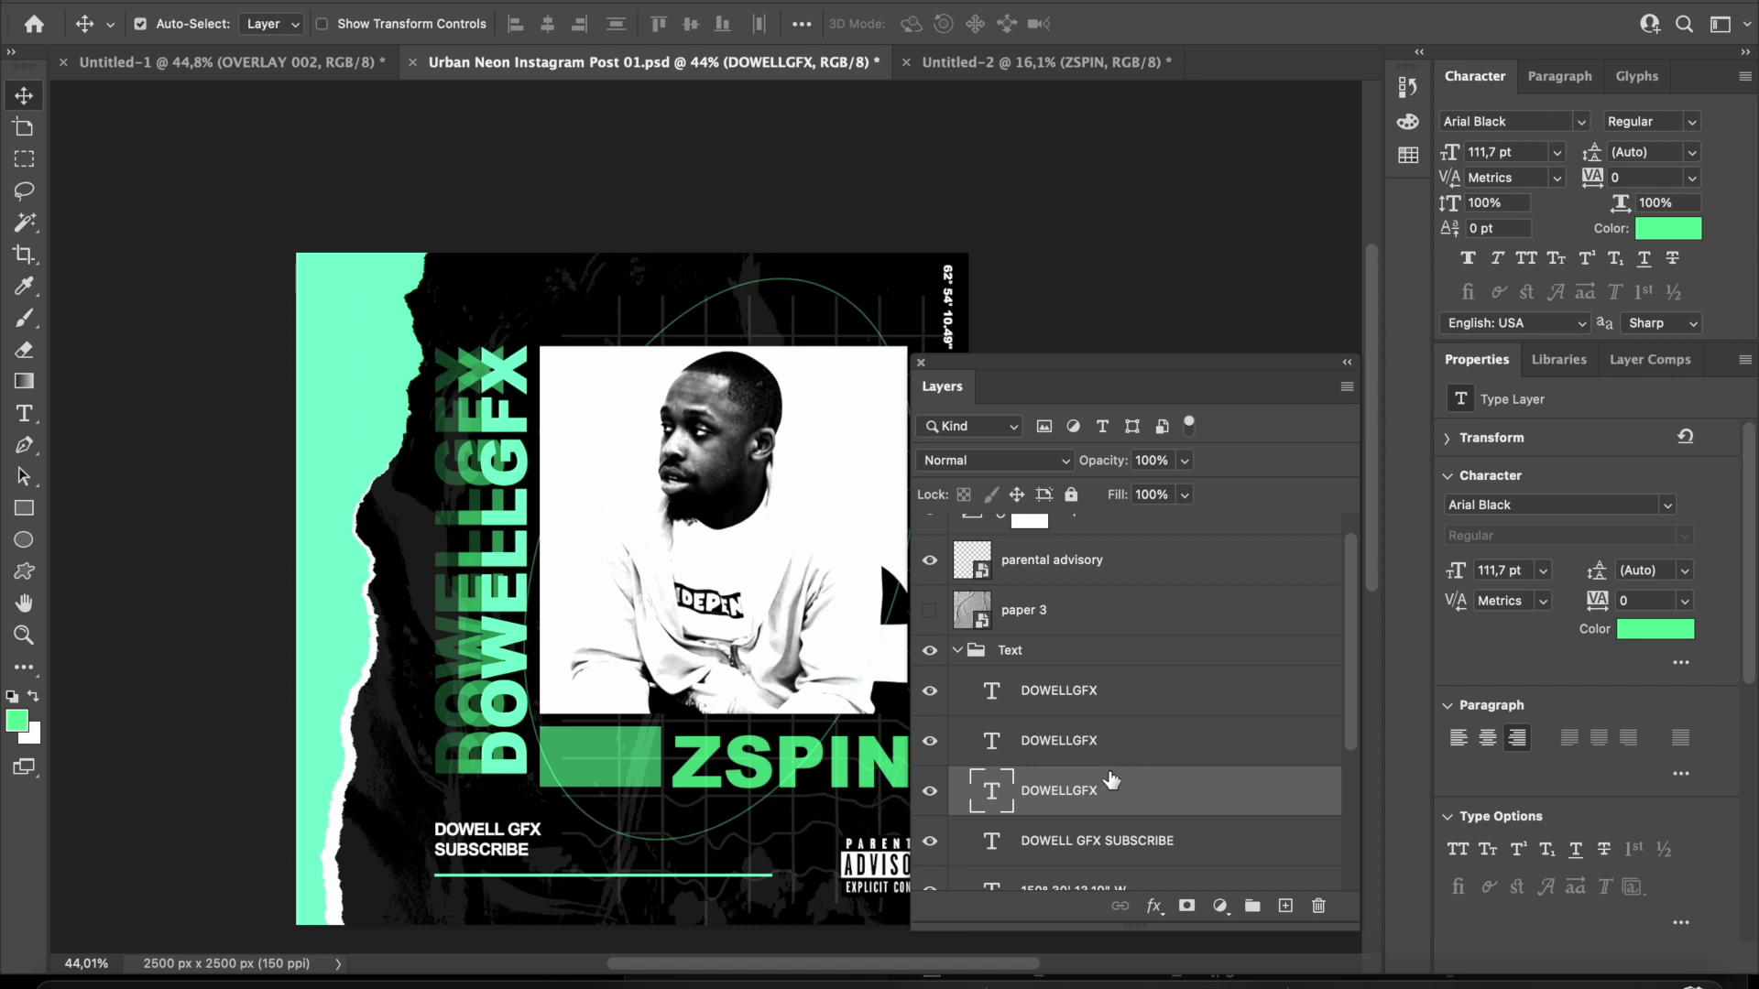
shift+click(1143, 730)
shift+click(1153, 708)
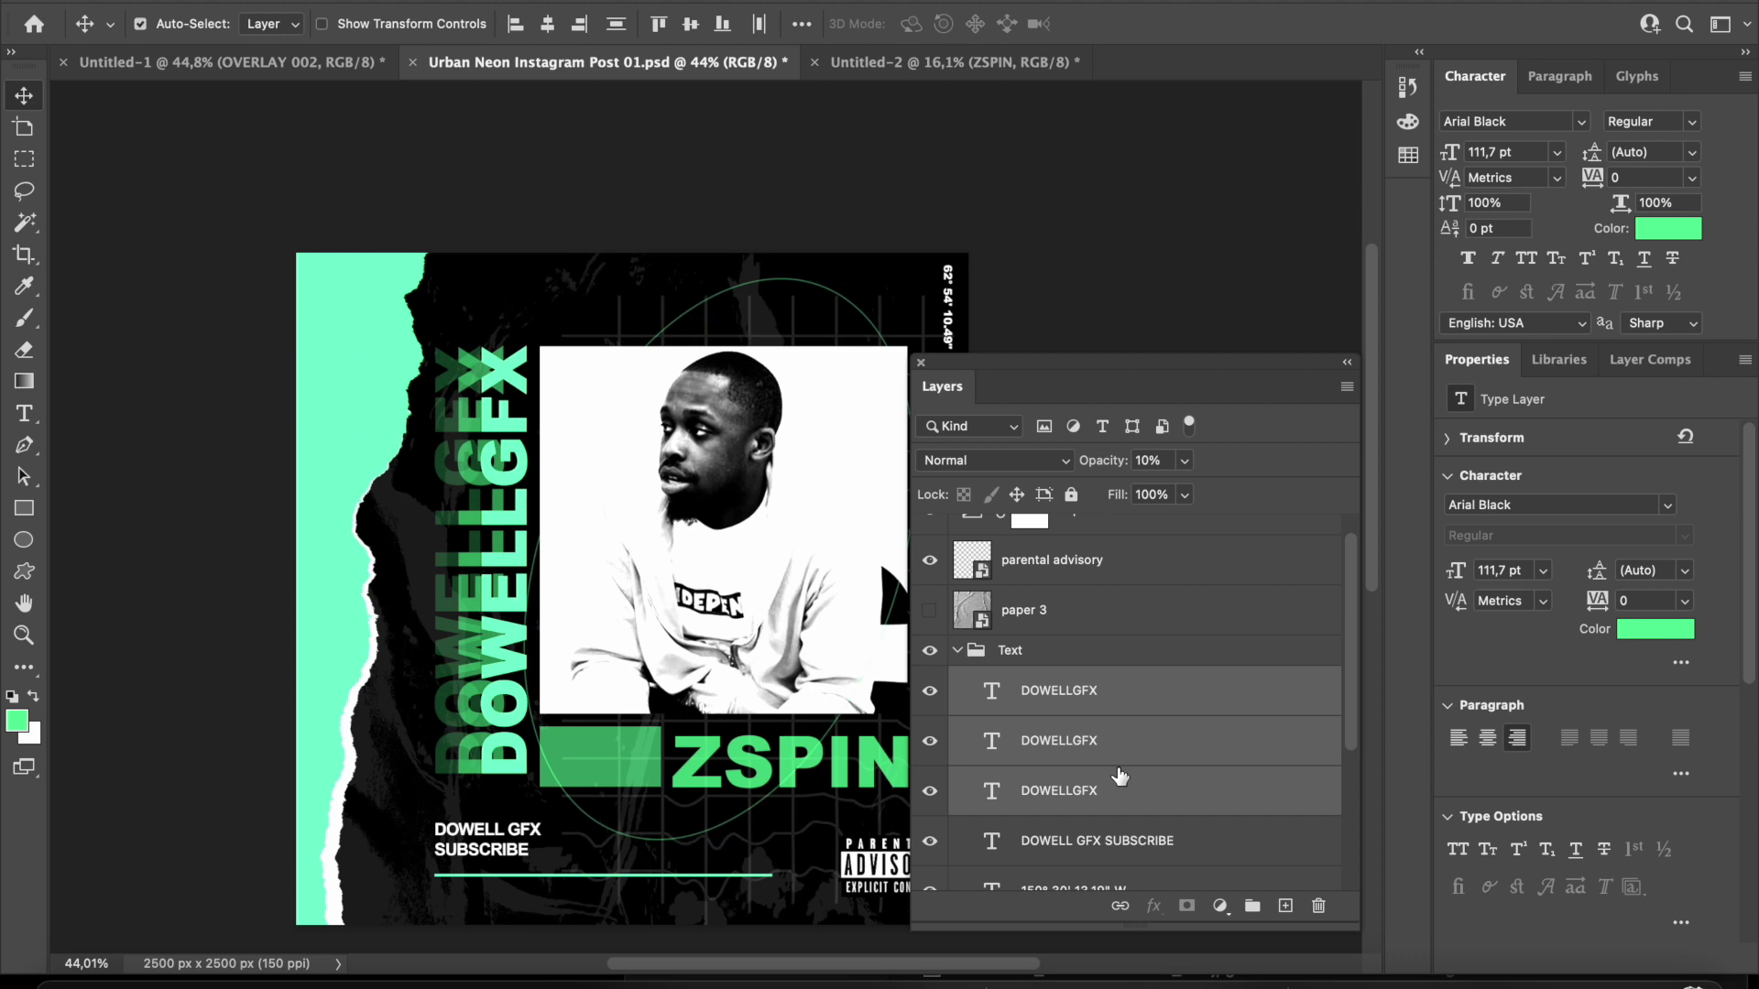
key(ctrl+t)
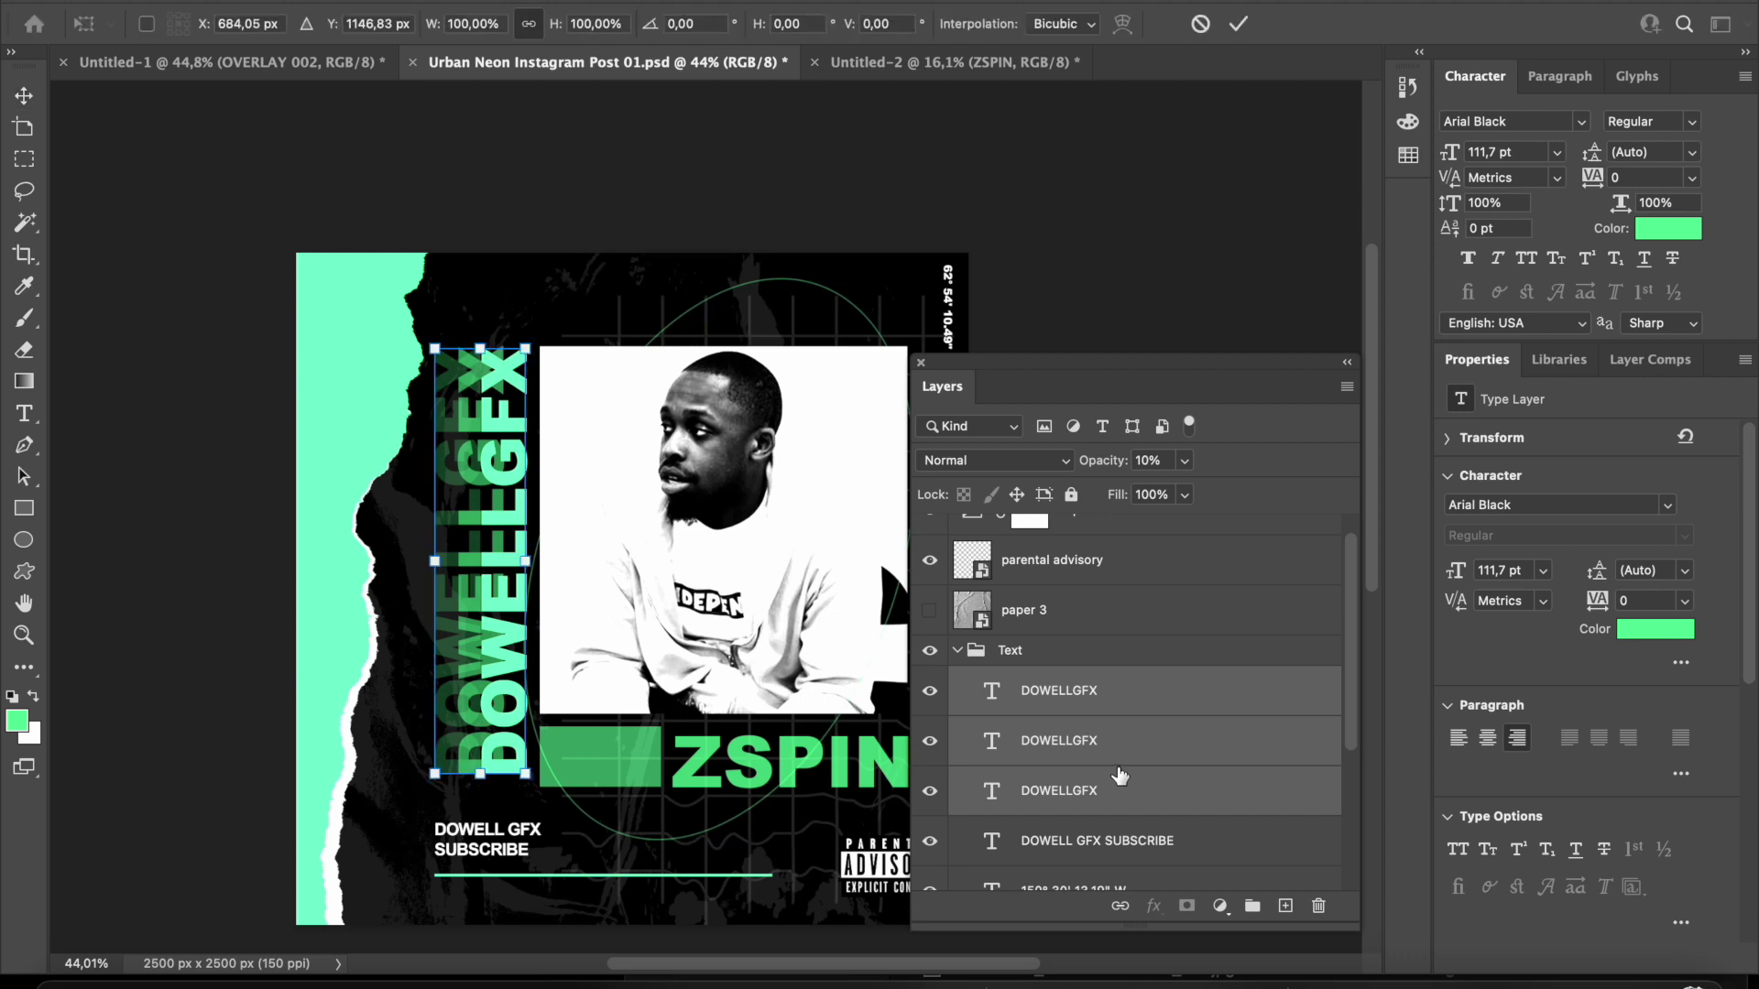
scroll(488, 422, up, 2)
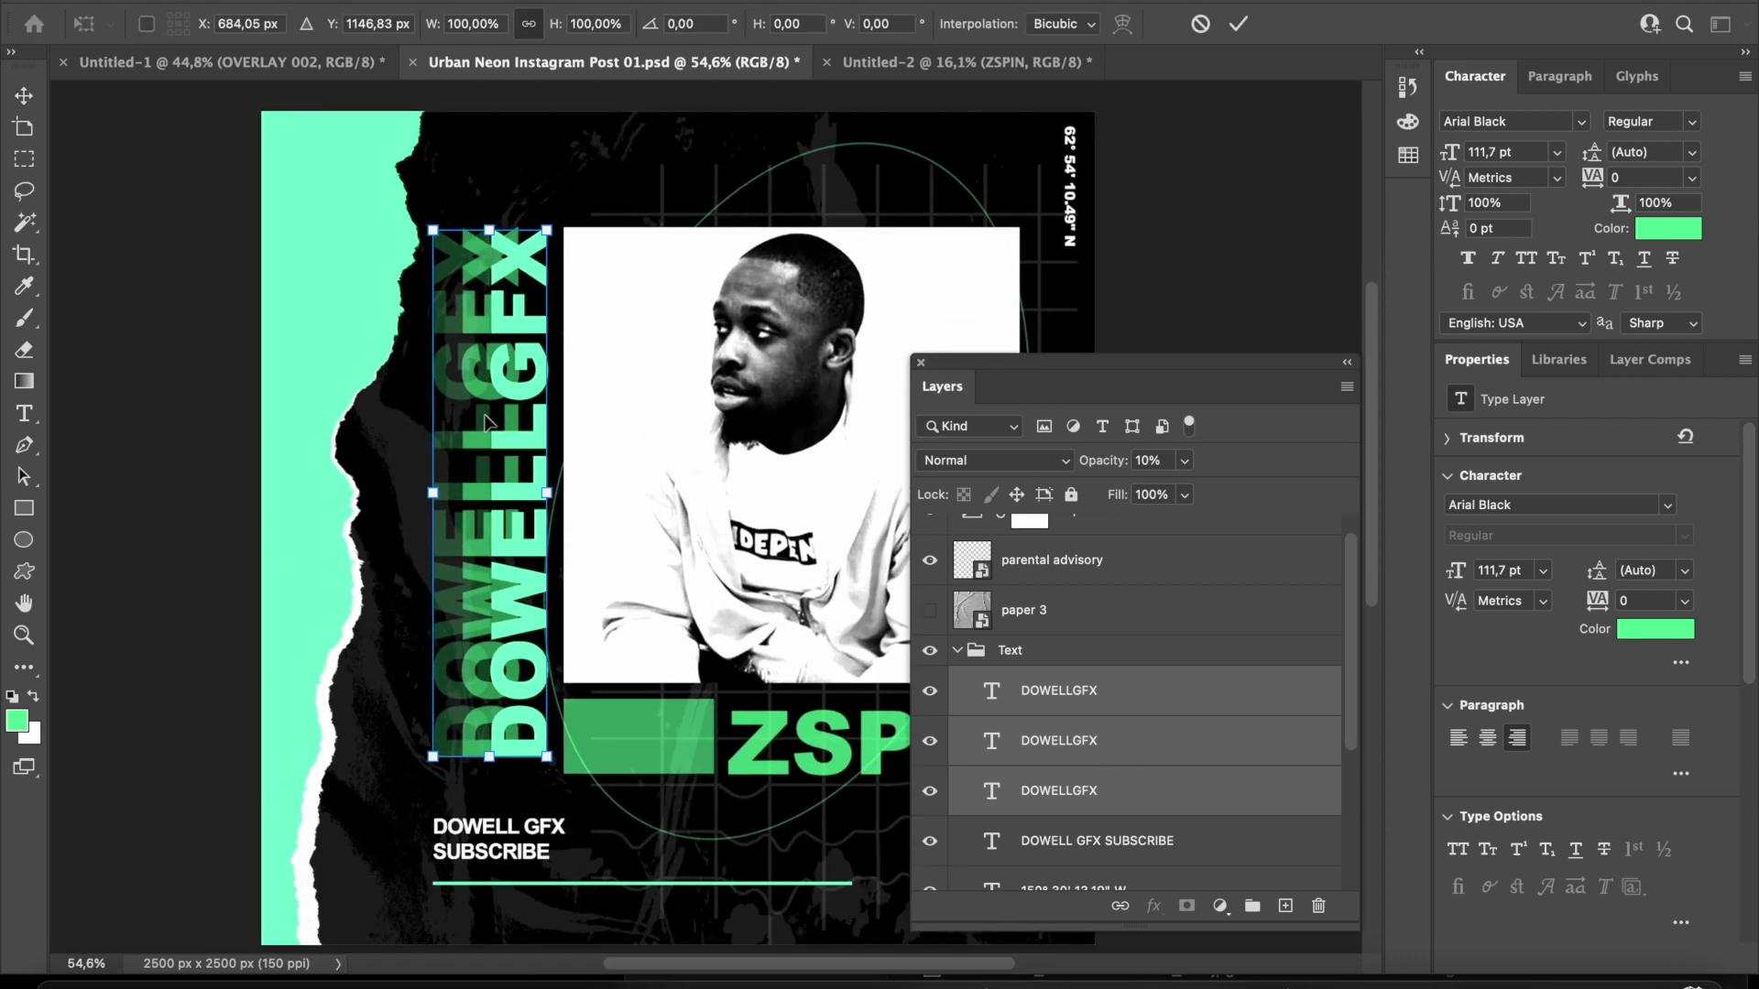
scroll(483, 522, up, 2)
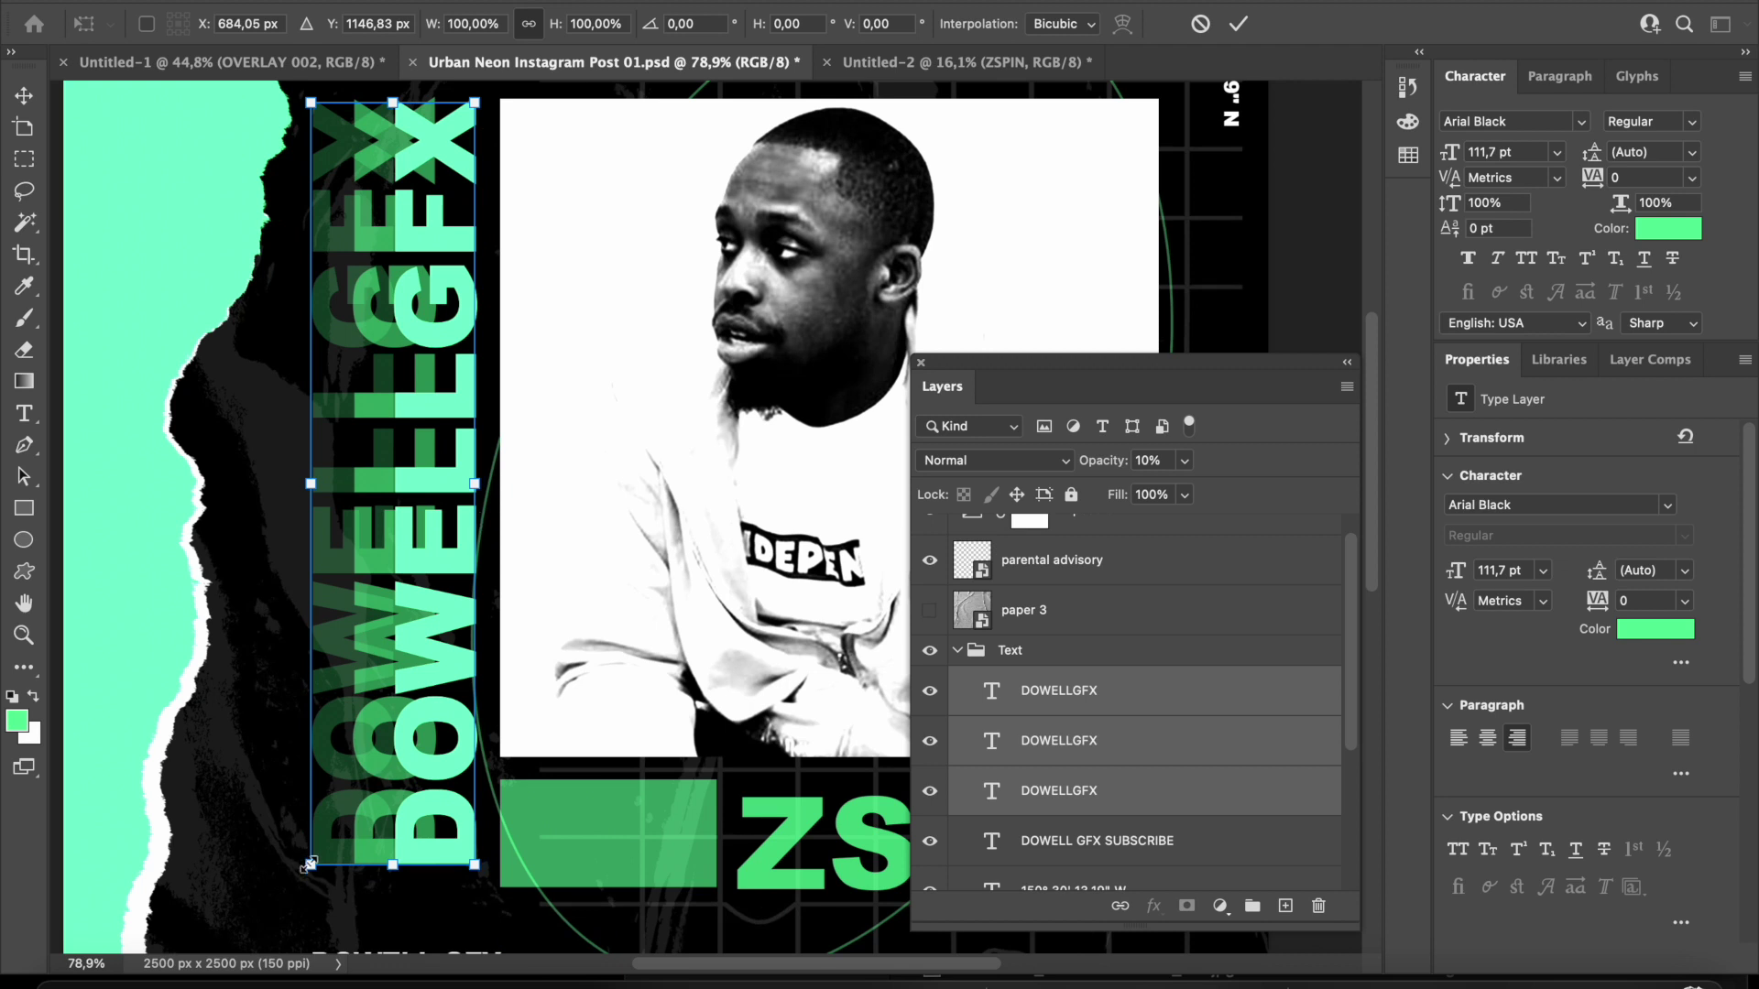
drag(309, 865, 332, 762)
scroll(332, 762, up, 2)
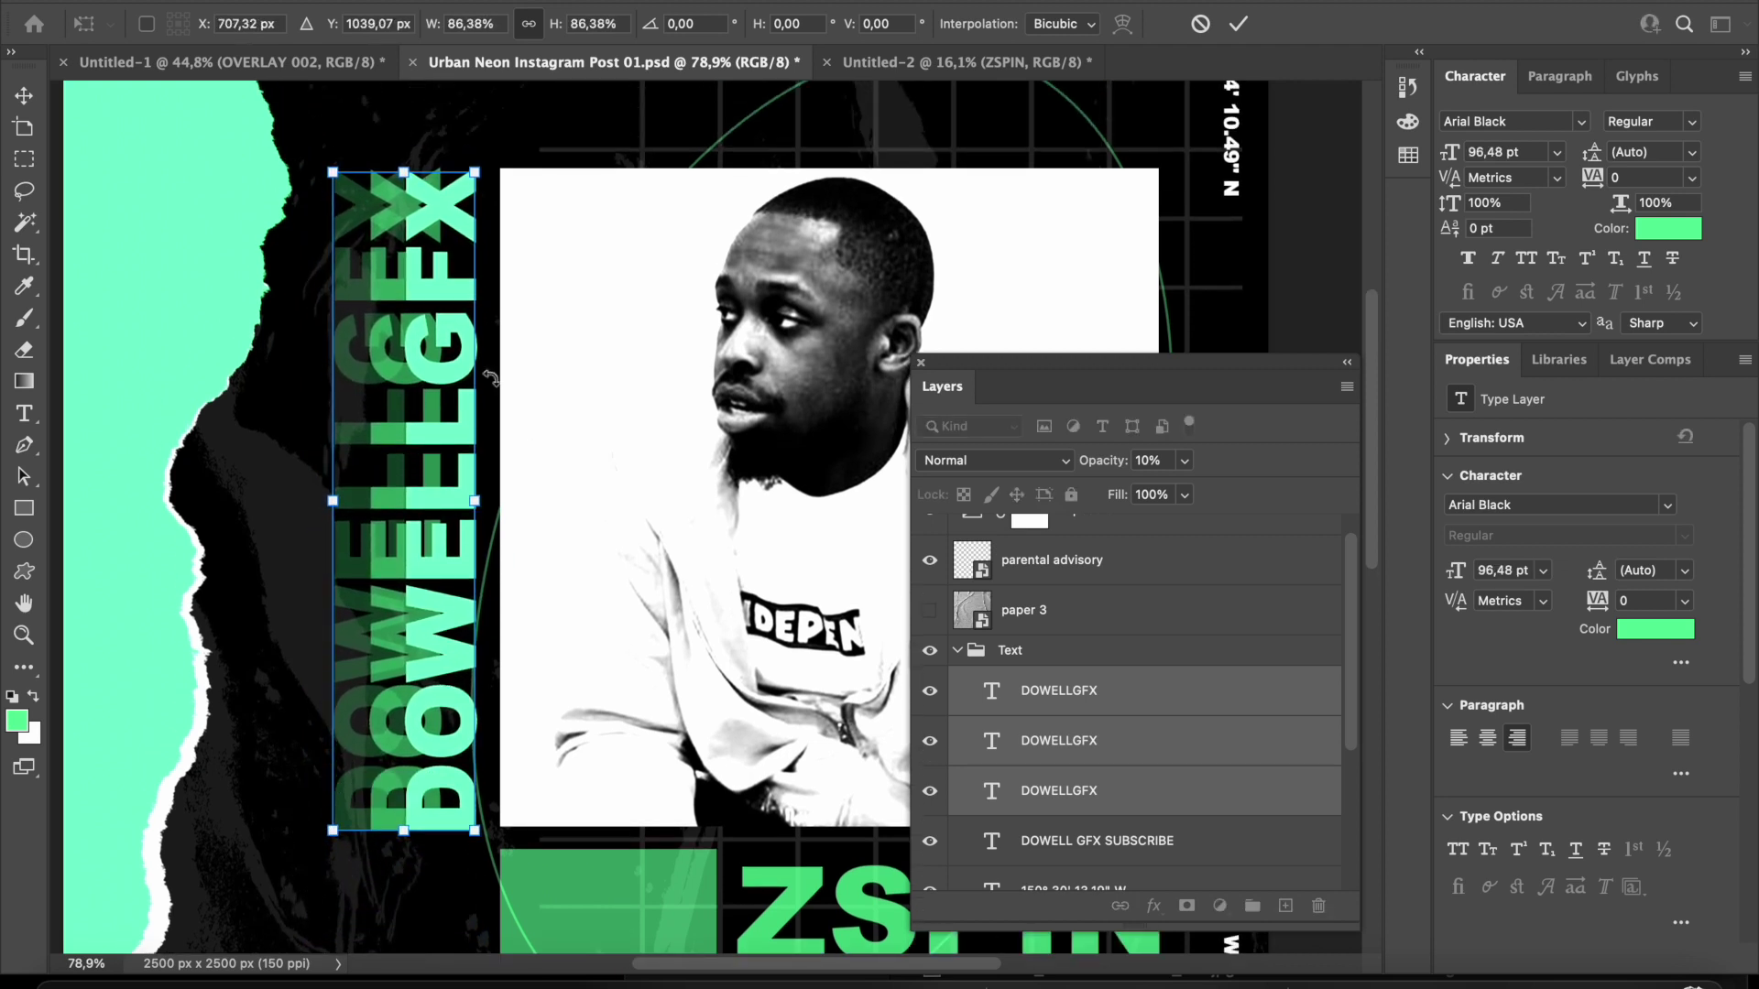
click(1246, 26)
scroll(659, 469, down, 5)
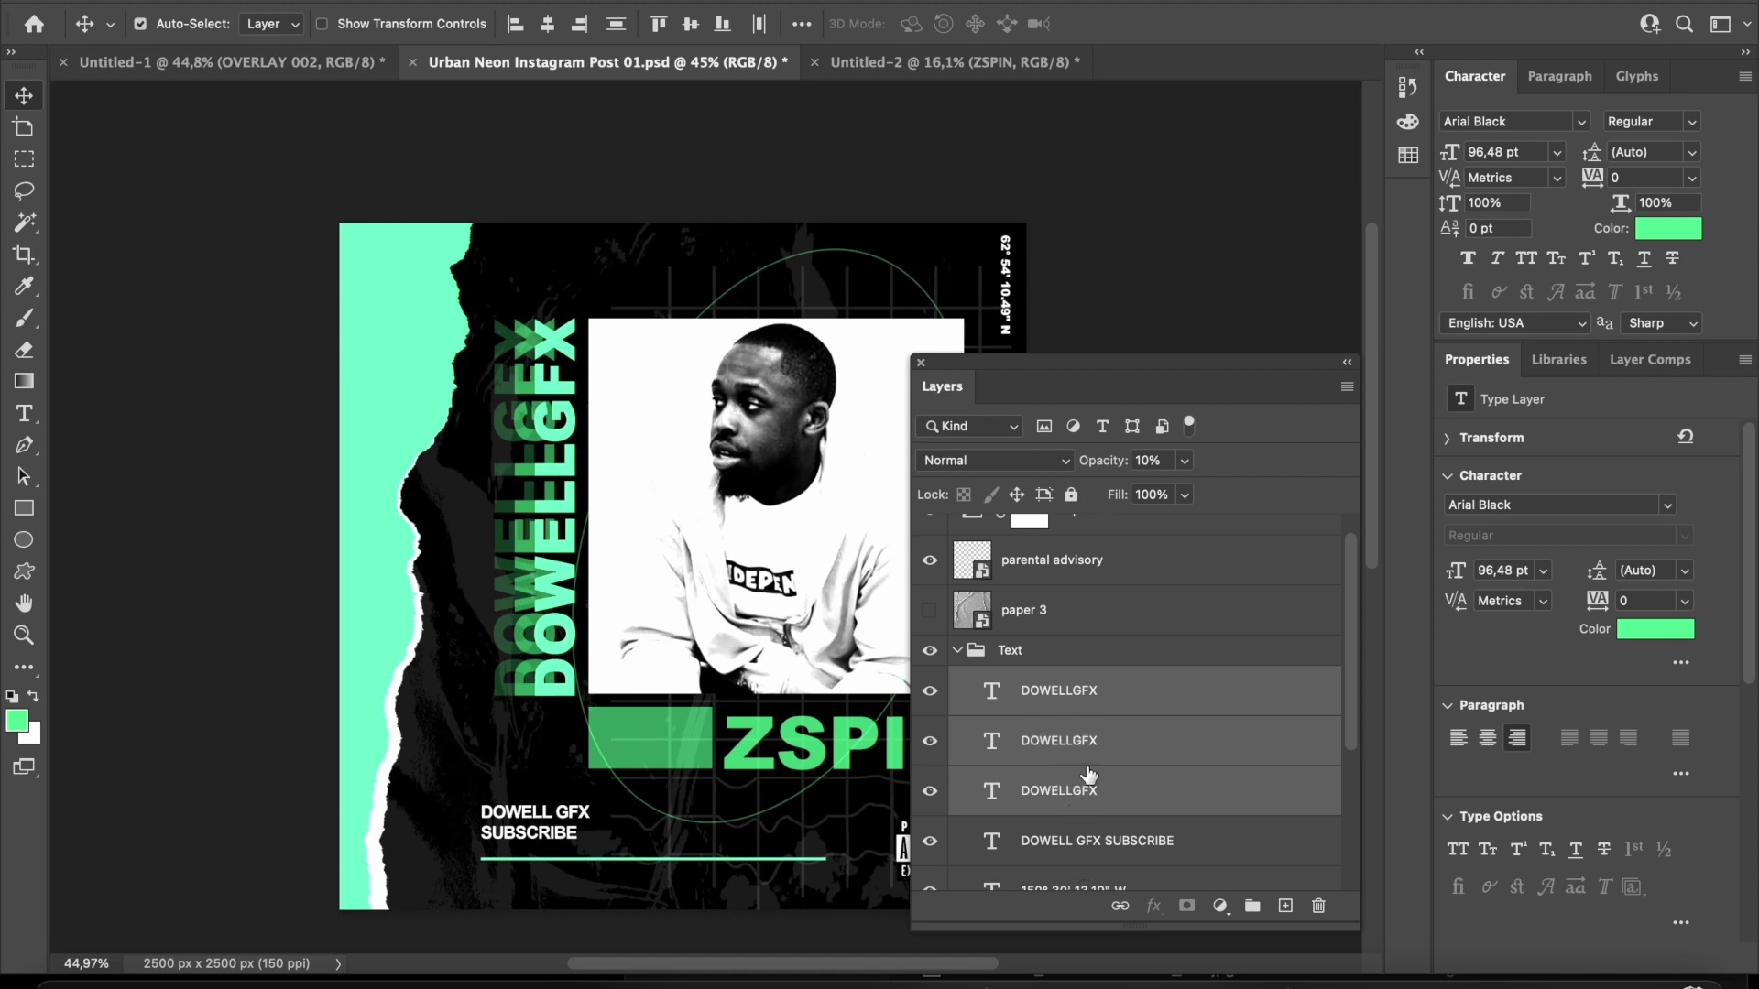
Recolour the DOWELLGFX text bright red #f40707.
click(1652, 630)
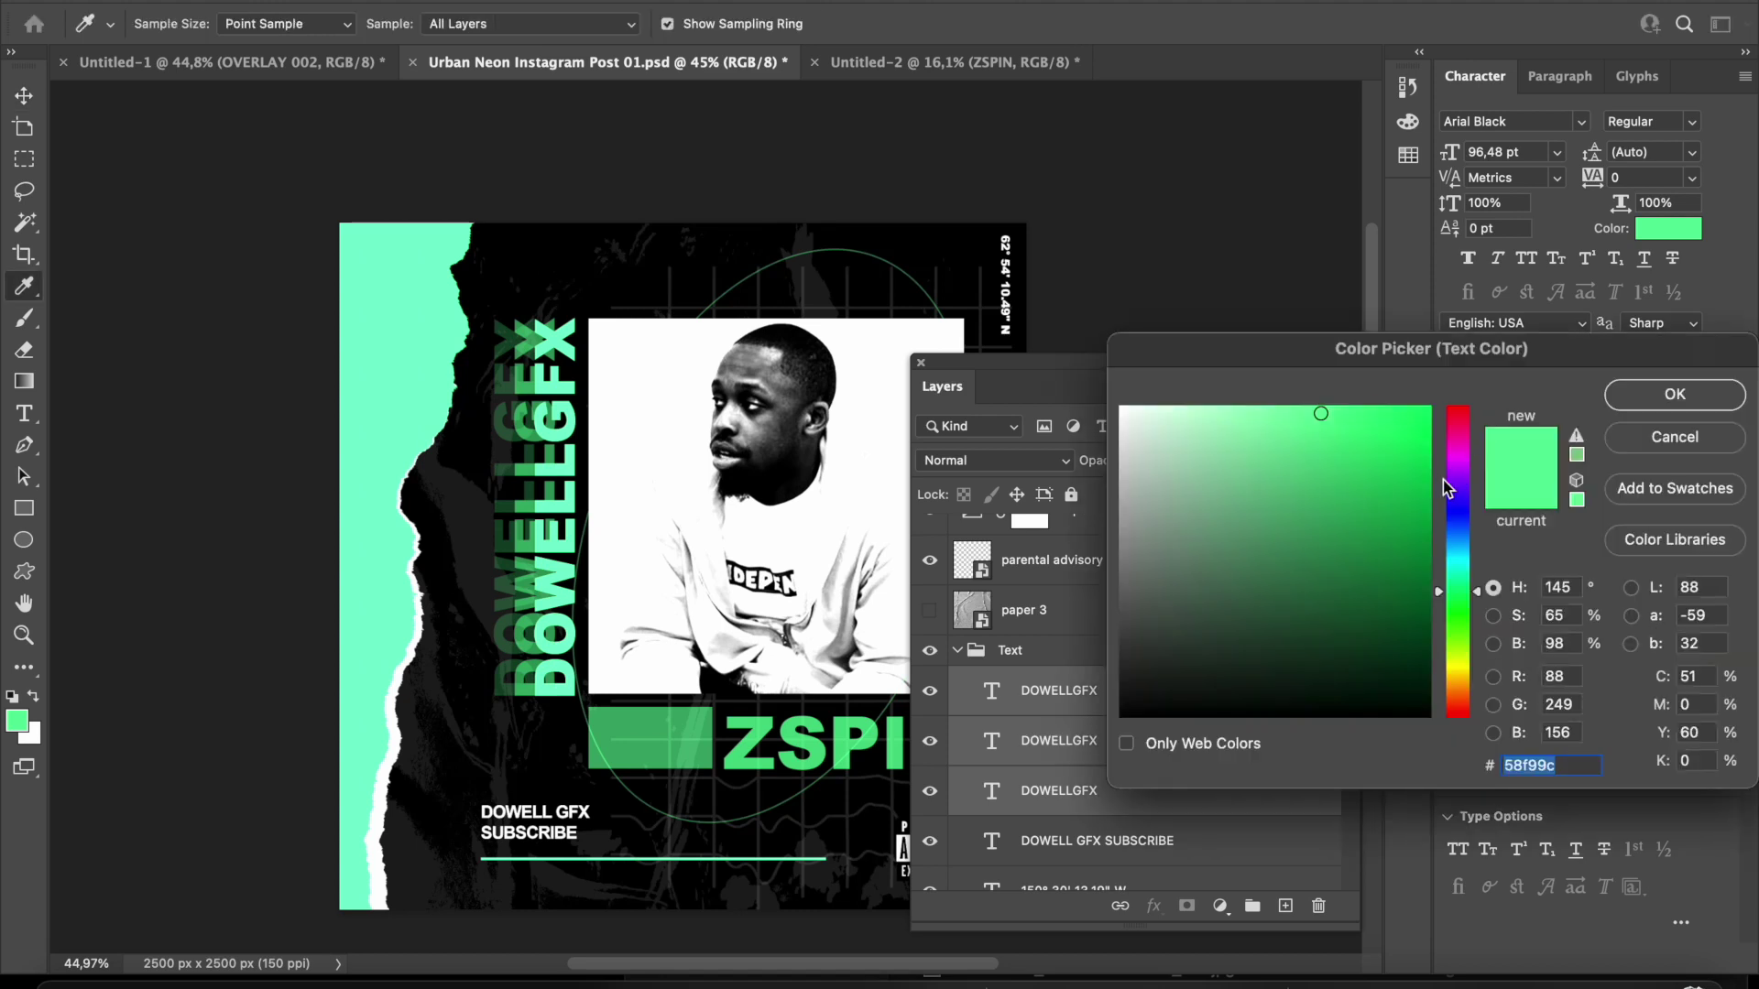
mouse_move(1464, 591)
mouse_down()
mouse_move(1461, 522)
mouse_move(1463, 612)
mouse_move(1463, 408)
mouse_move(1406, 435)
mouse_move(1422, 420)
mouse_up()
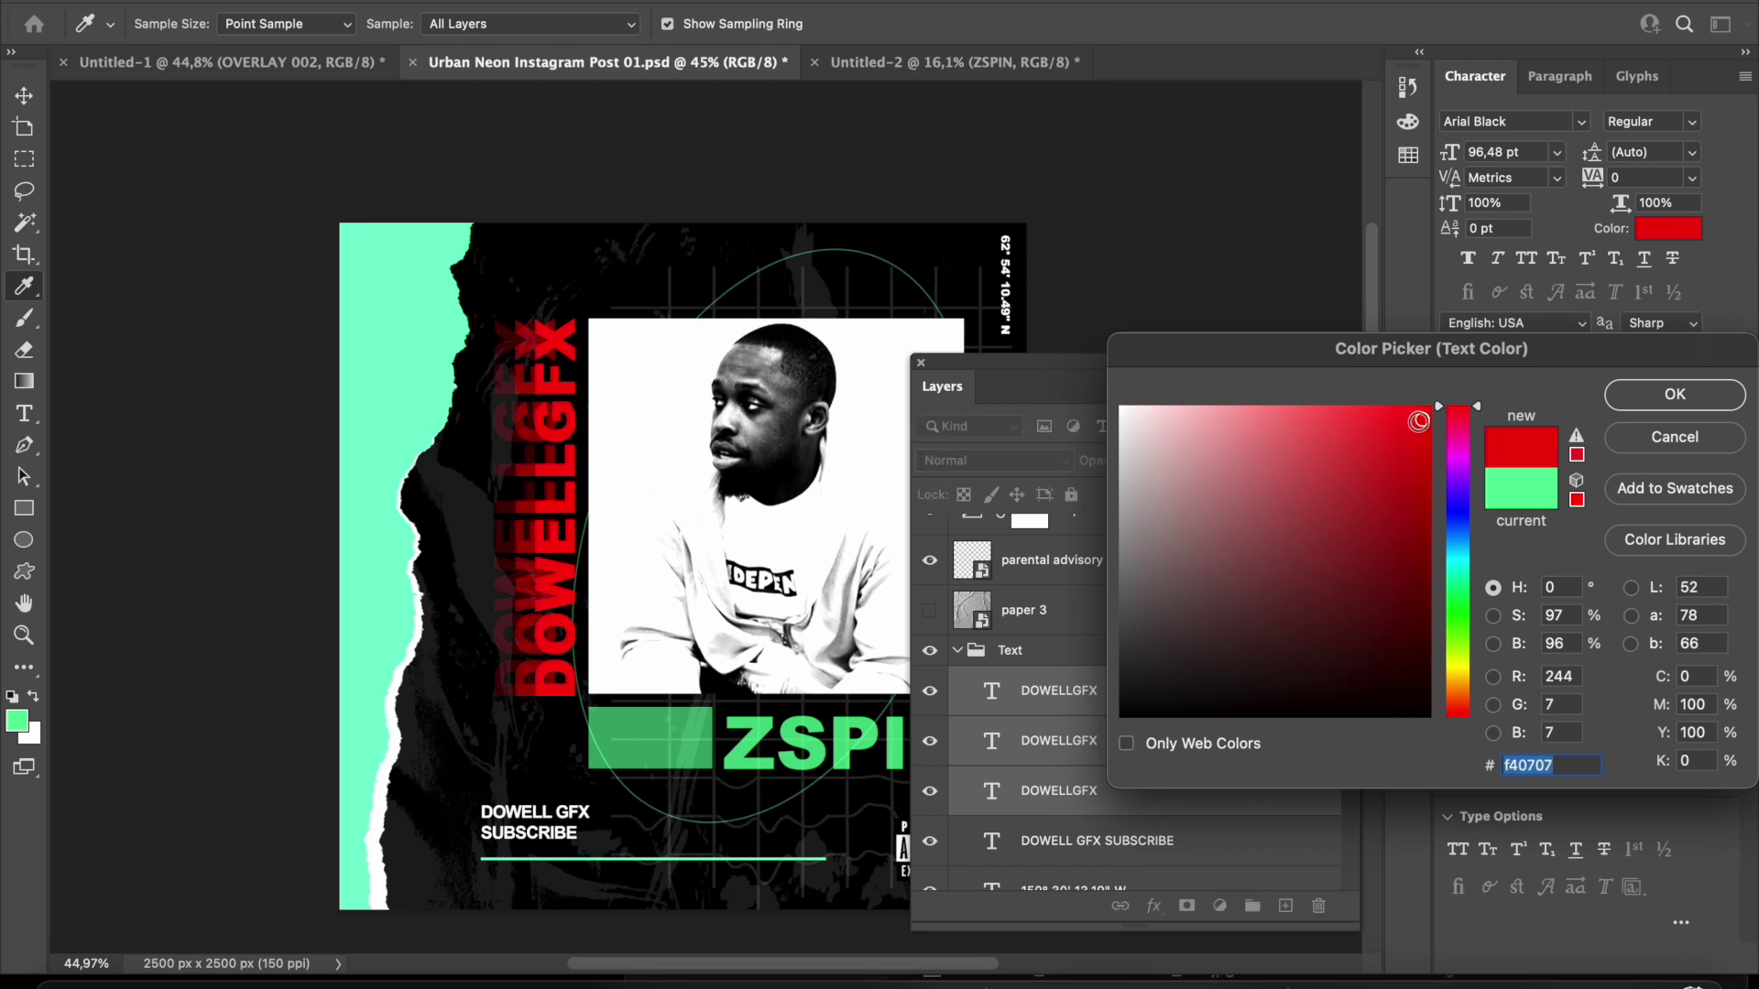
click(1674, 394)
key(v)
scroll(476, 396, up, 2)
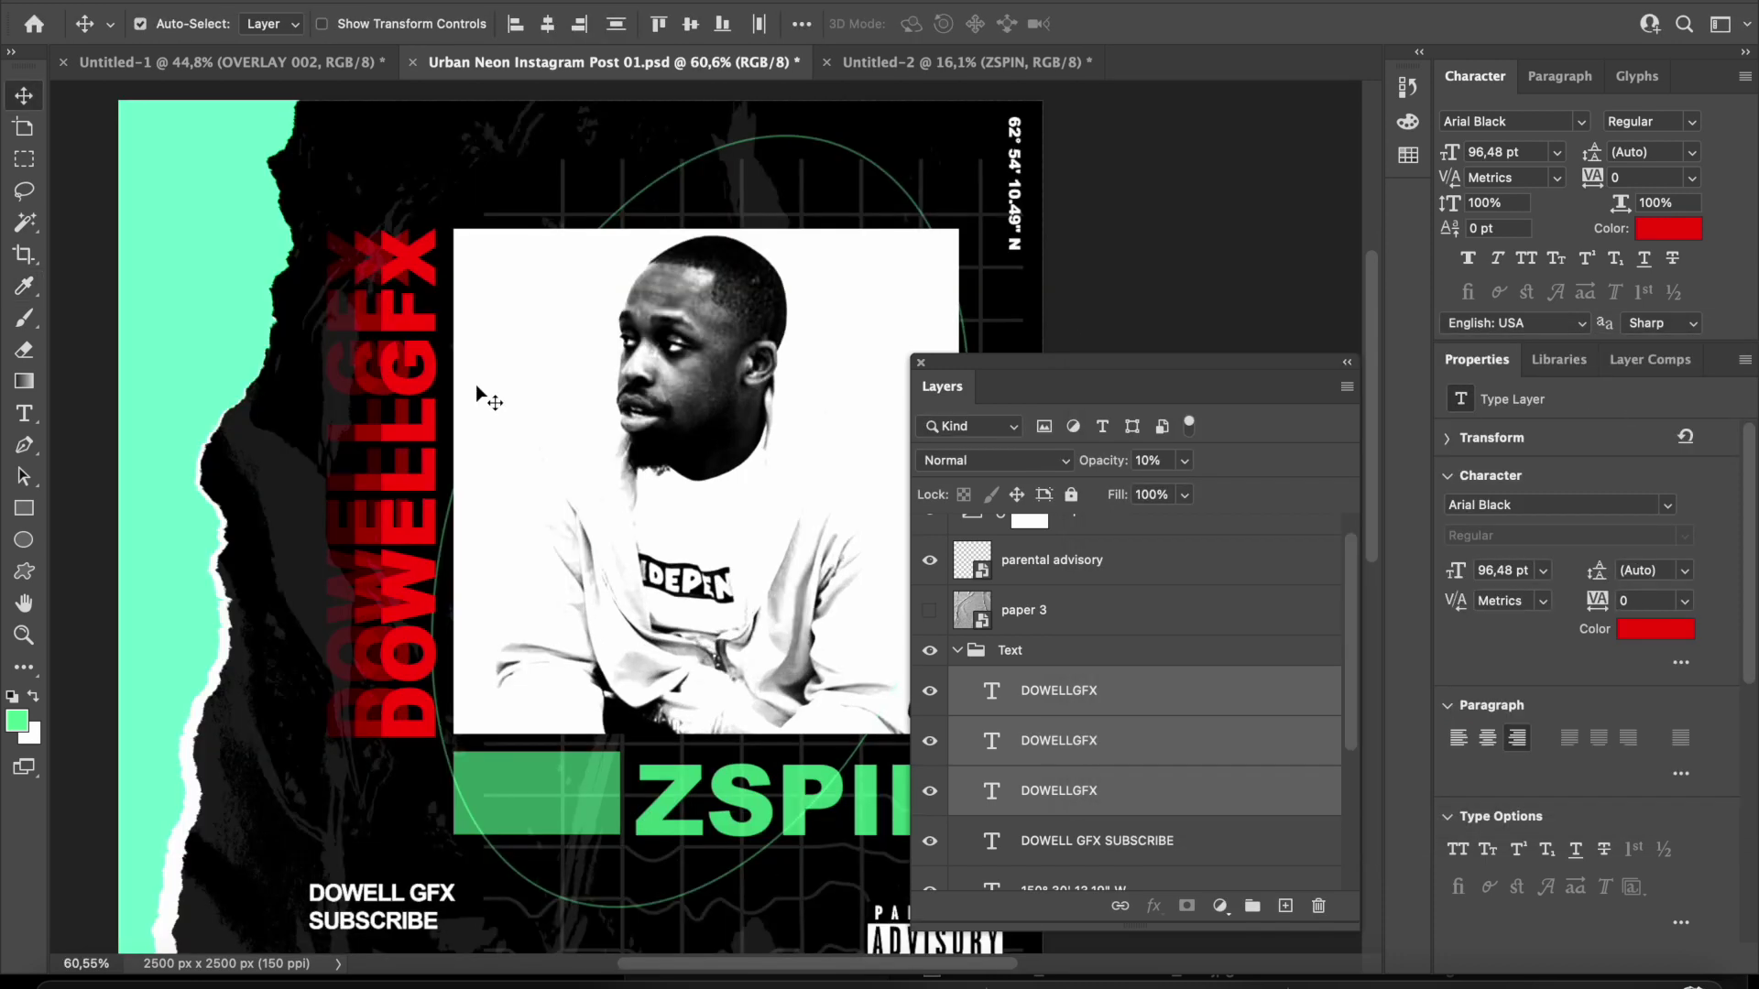
Change the torn-paper strip's Color Overlay to the red sampled from DOWELLGFX.
scroll(477, 396, down, 2)
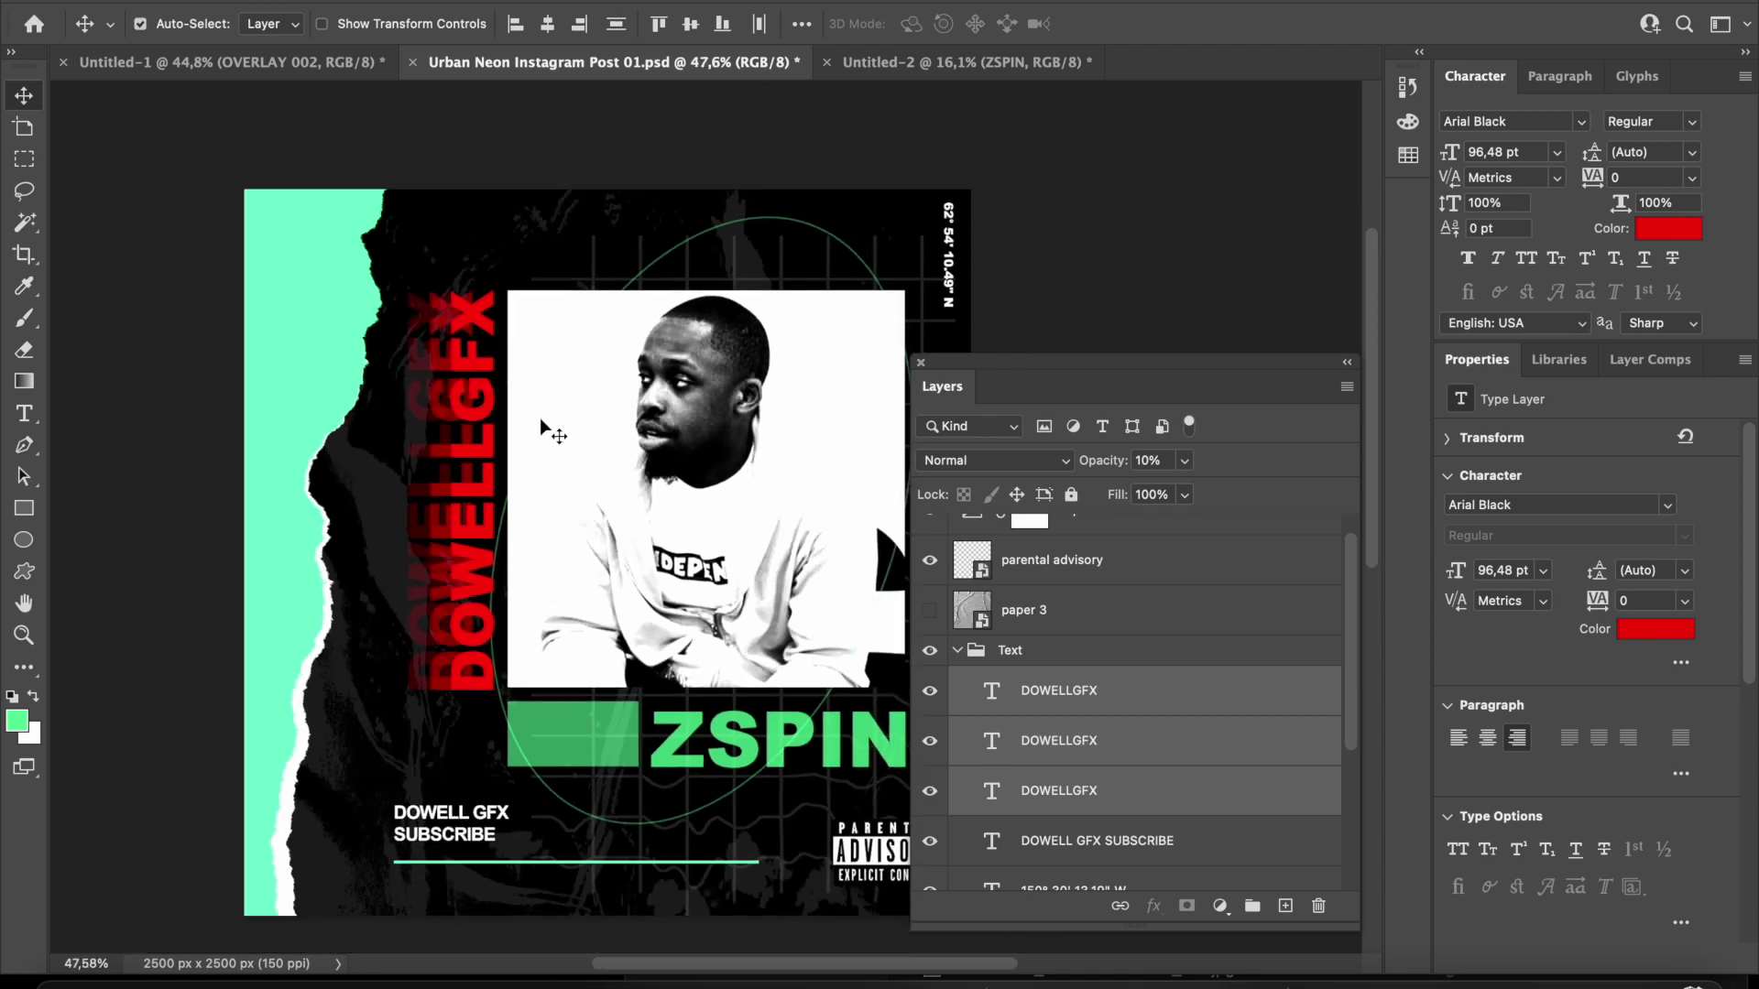
click(315, 338)
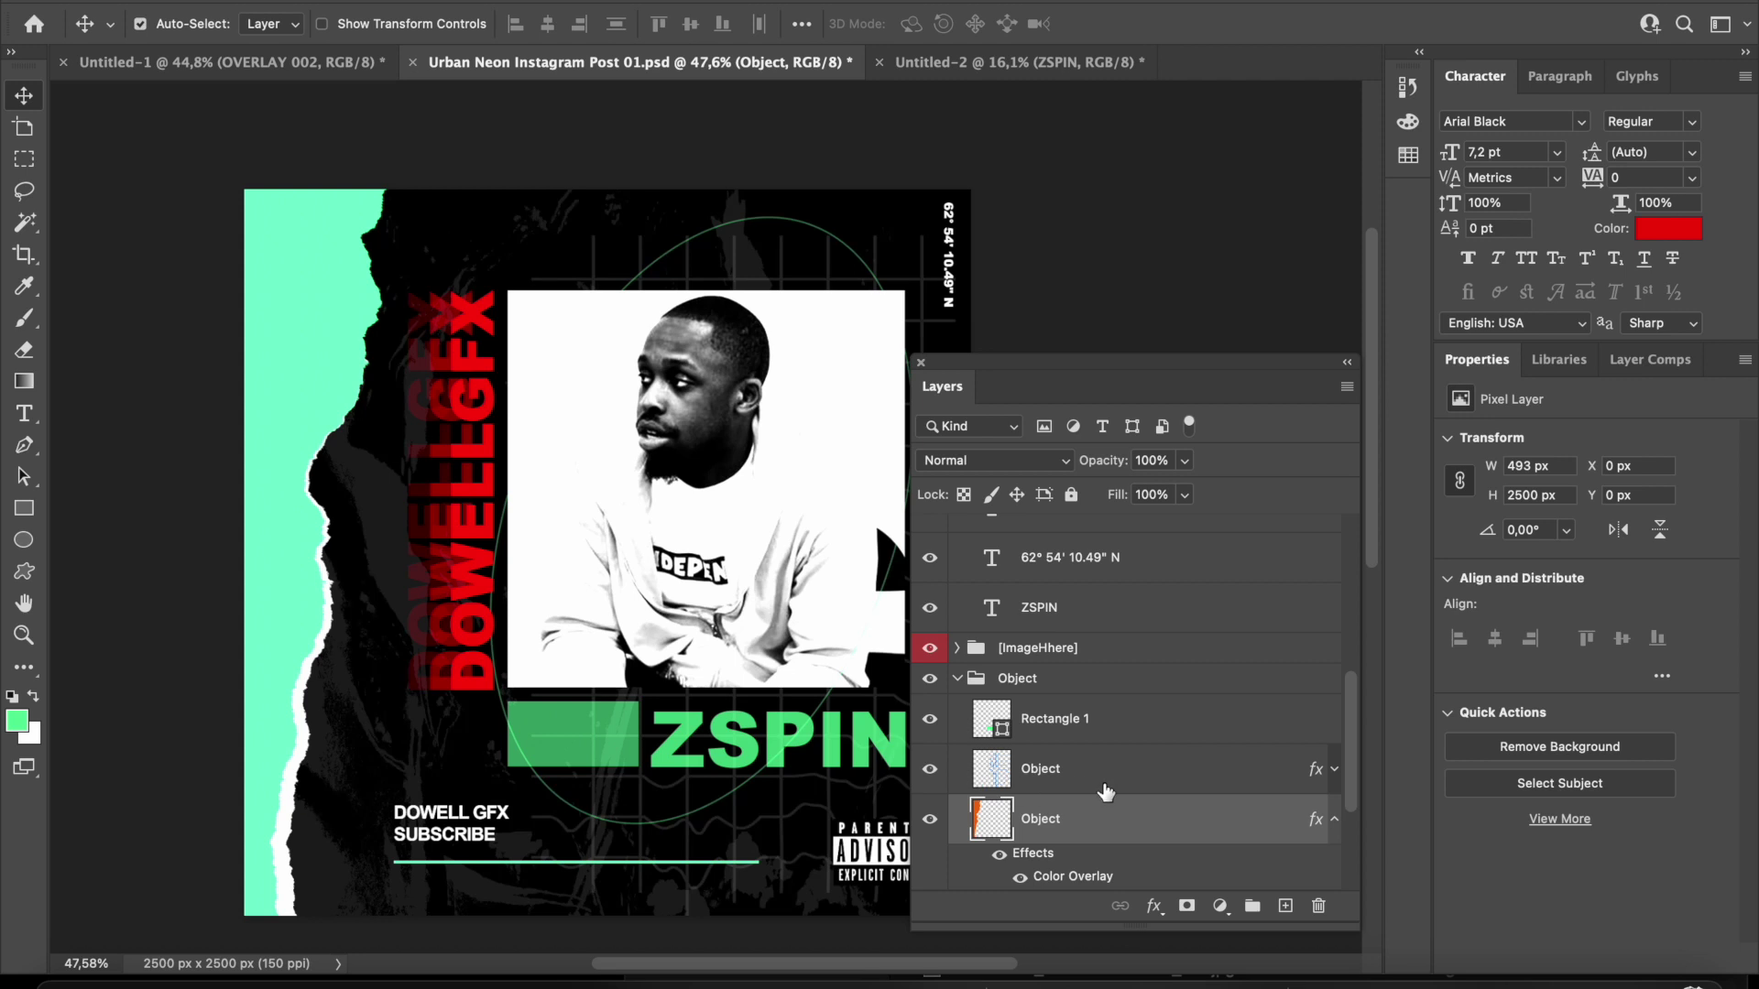
scroll(1104, 788, down, 1)
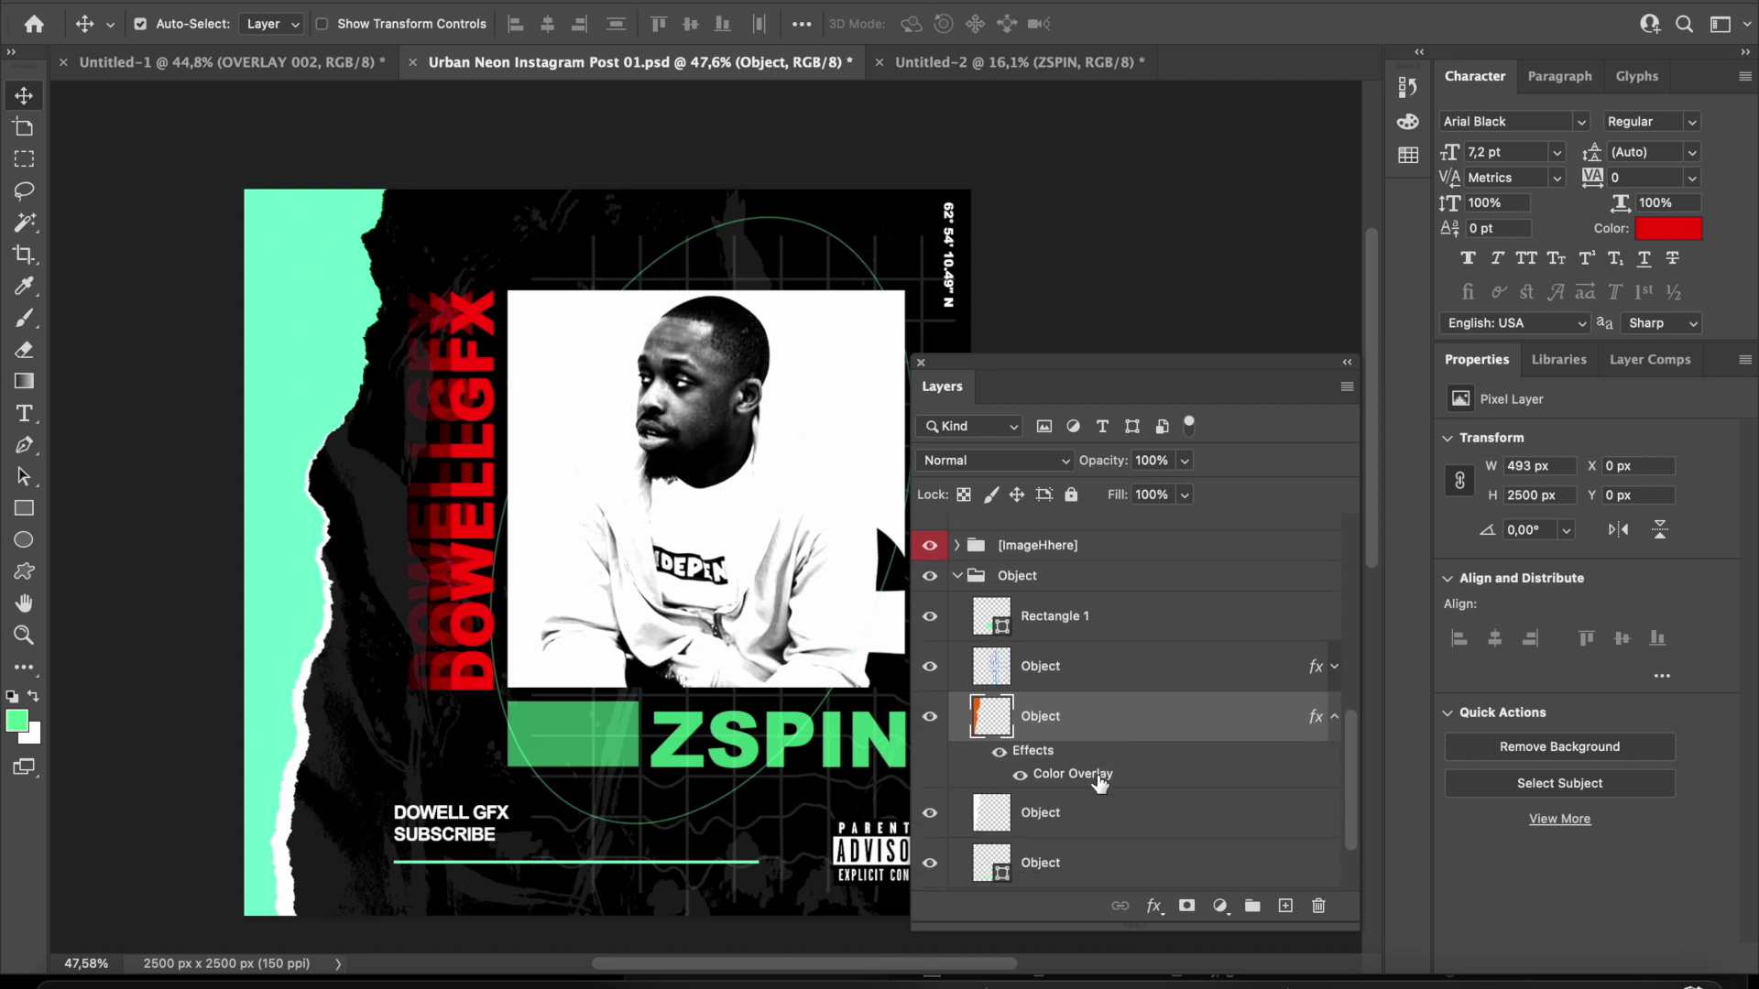
double_click(1099, 777)
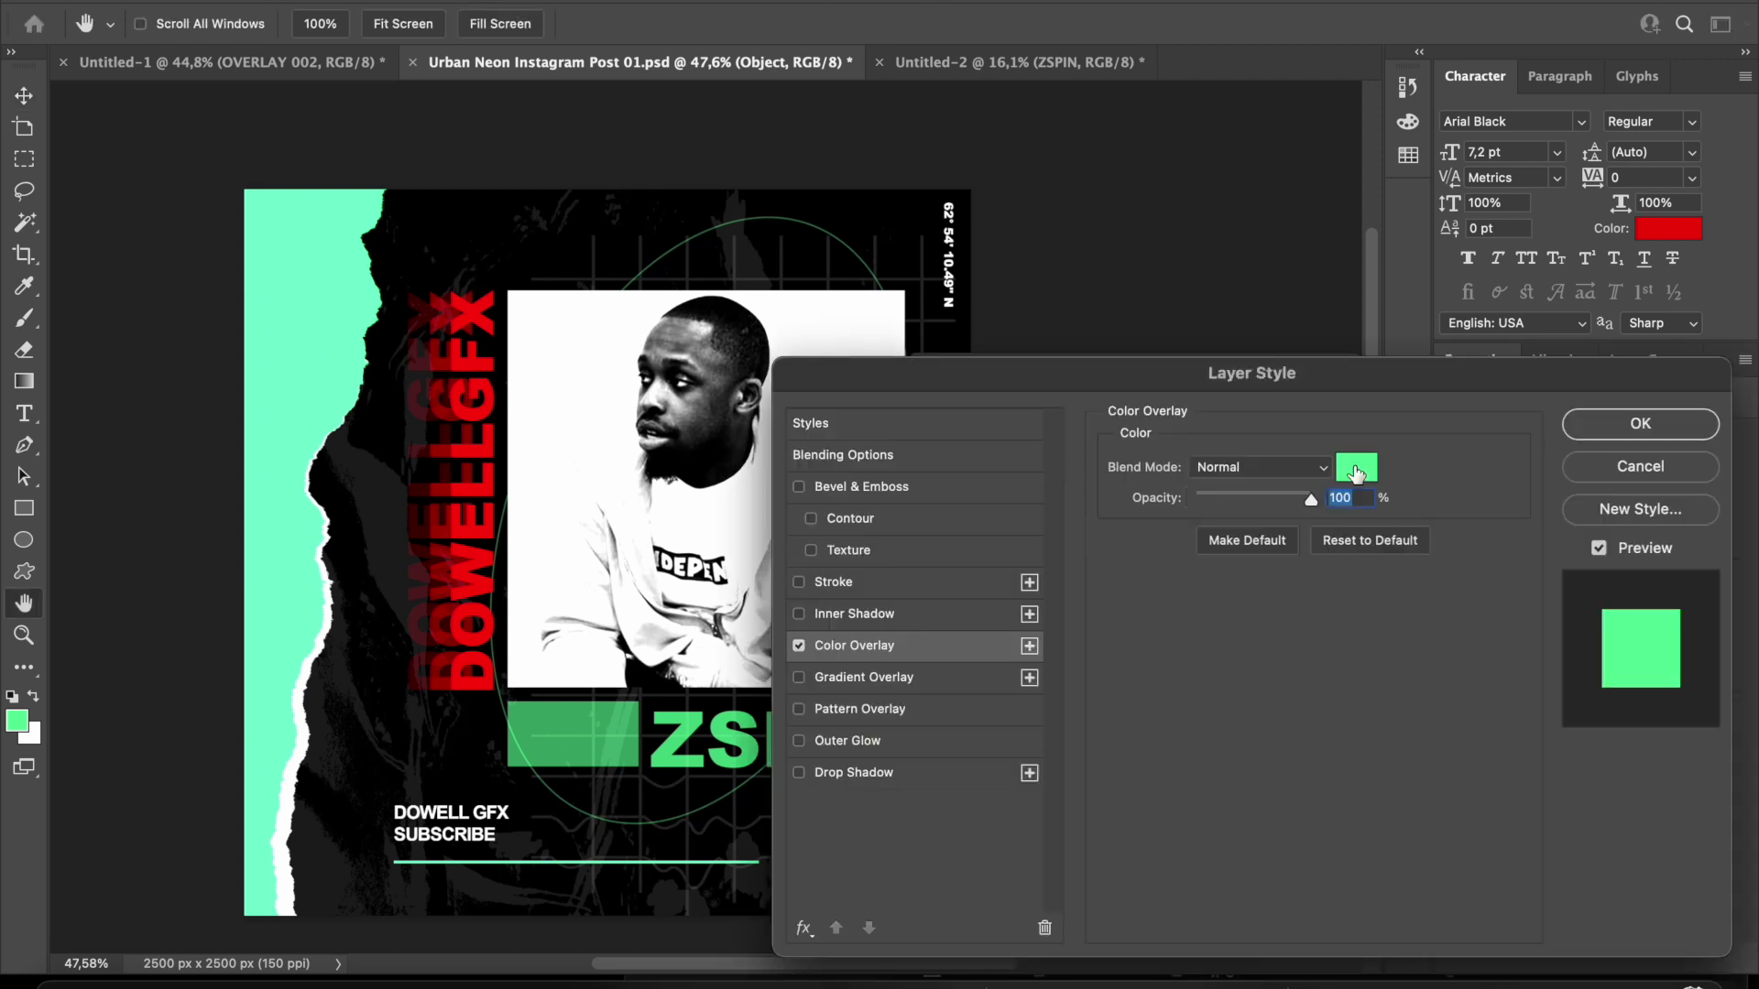
click(1356, 471)
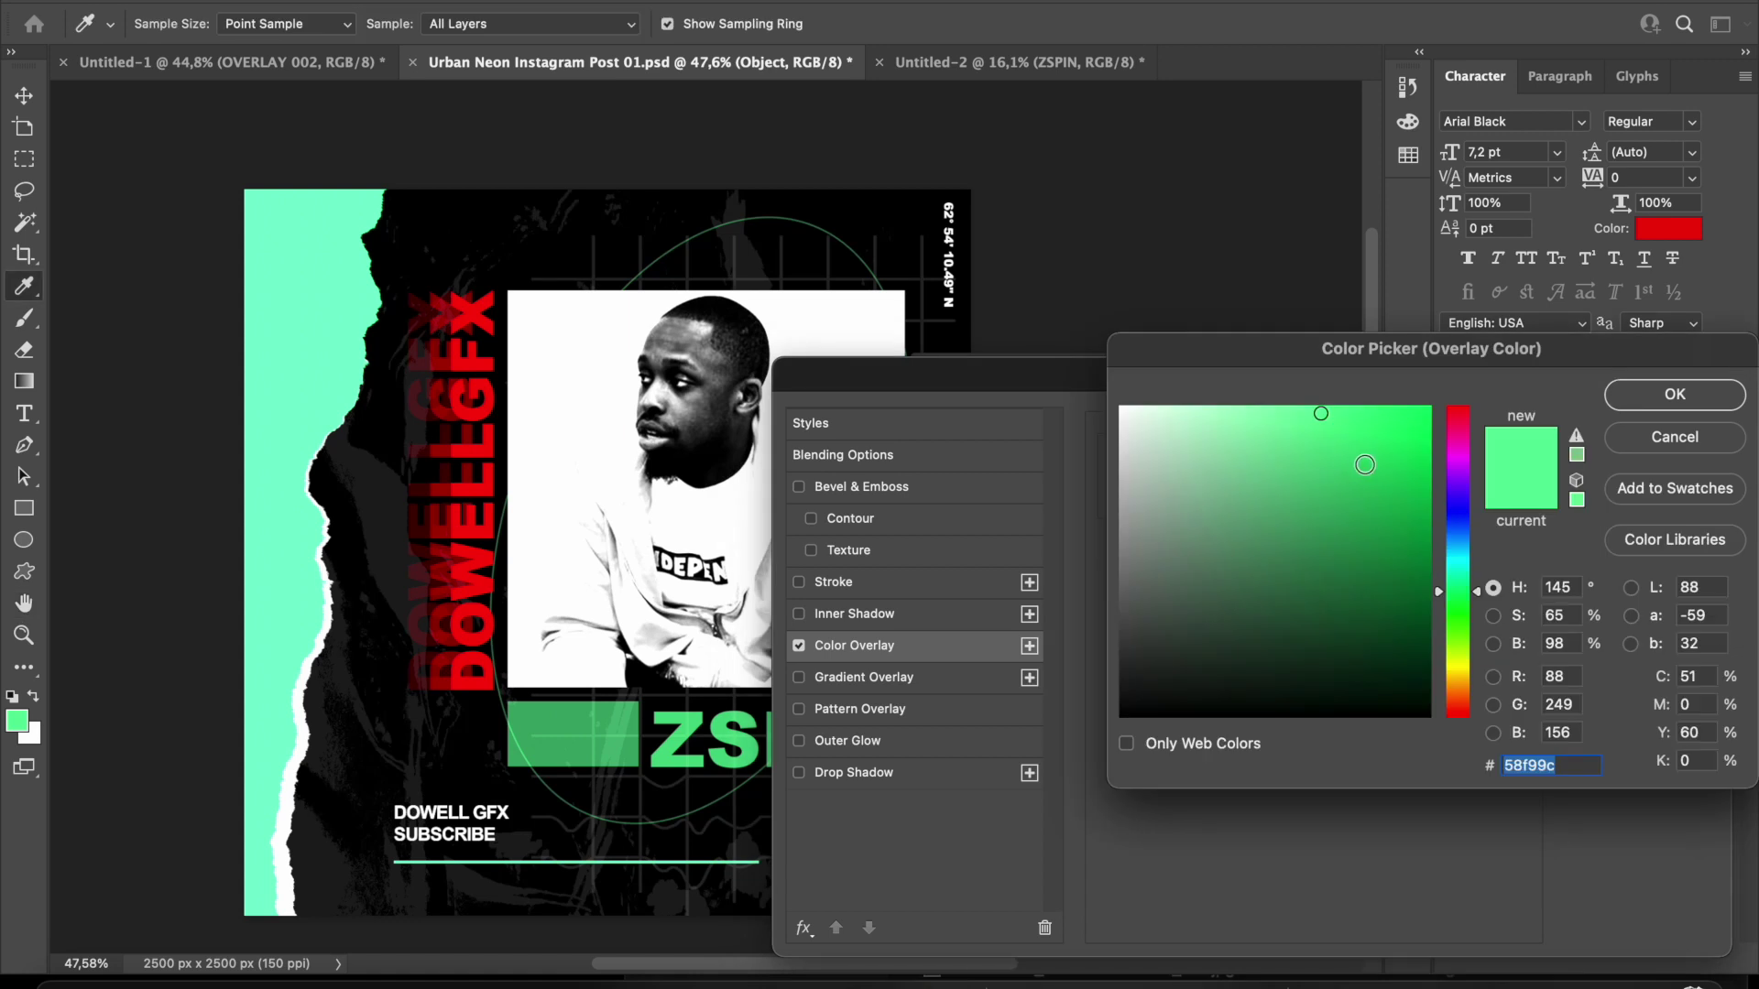
mouse_move(1365, 465)
mouse_down()
mouse_move(1222, 502)
mouse_move(1307, 479)
mouse_move(1310, 497)
mouse_up()
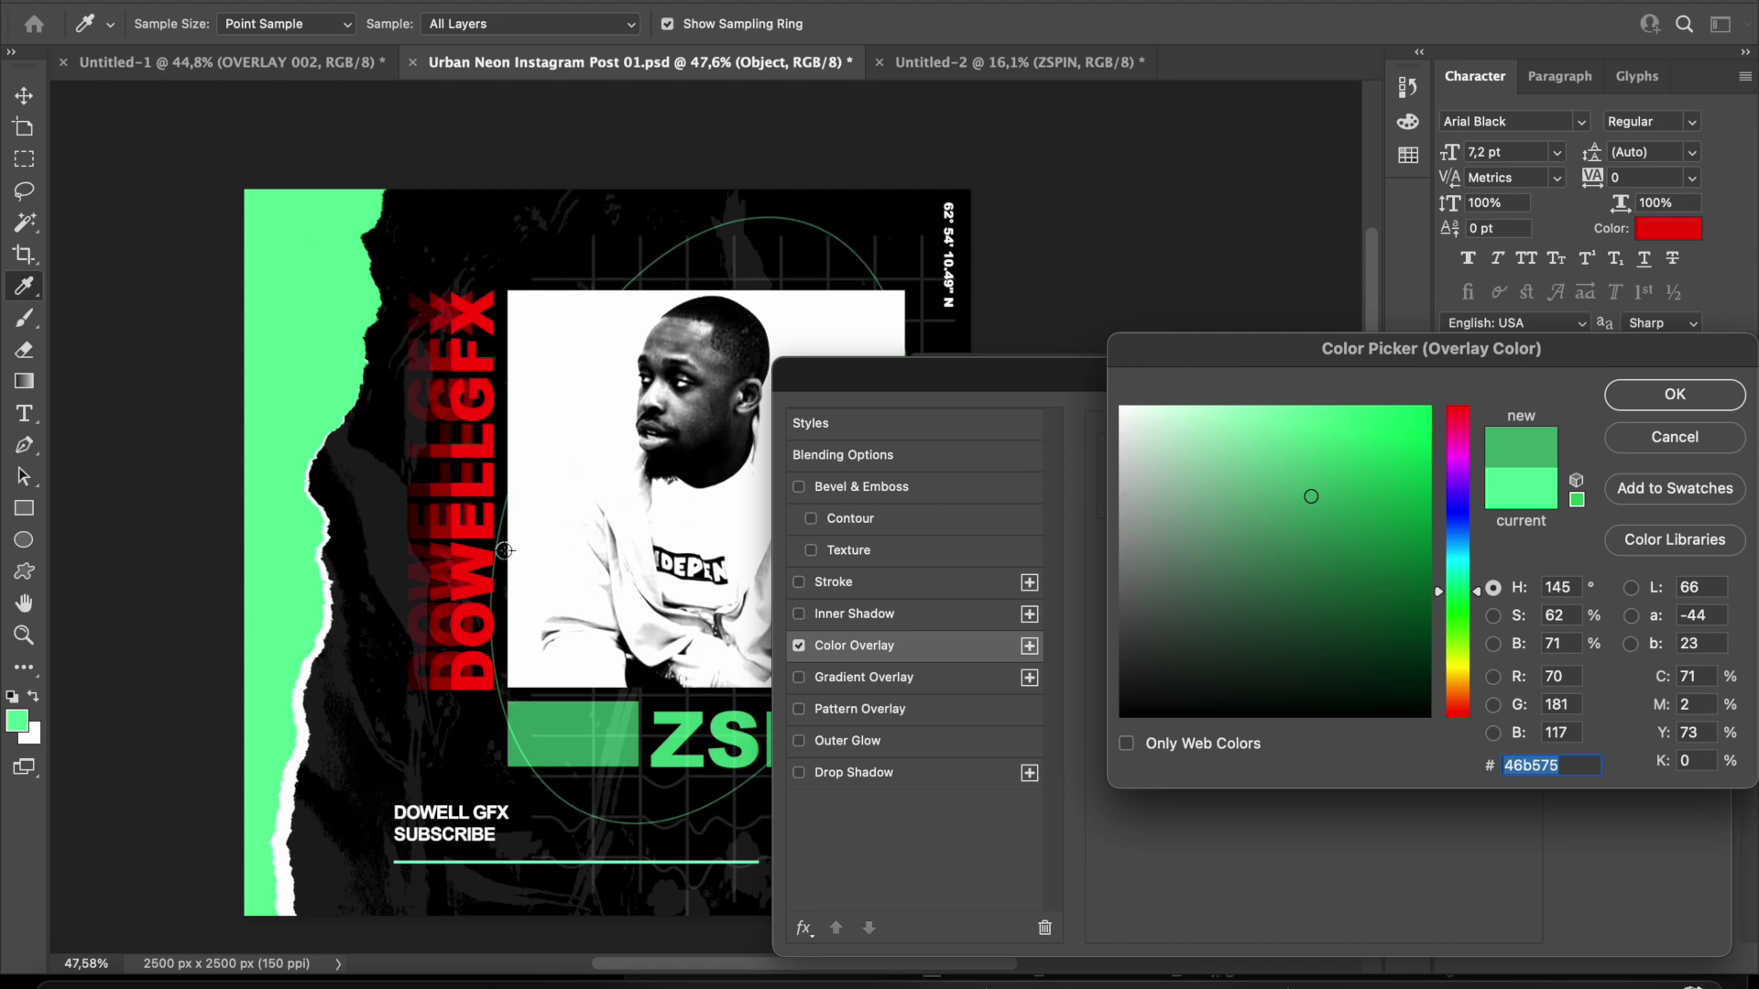
click(475, 581)
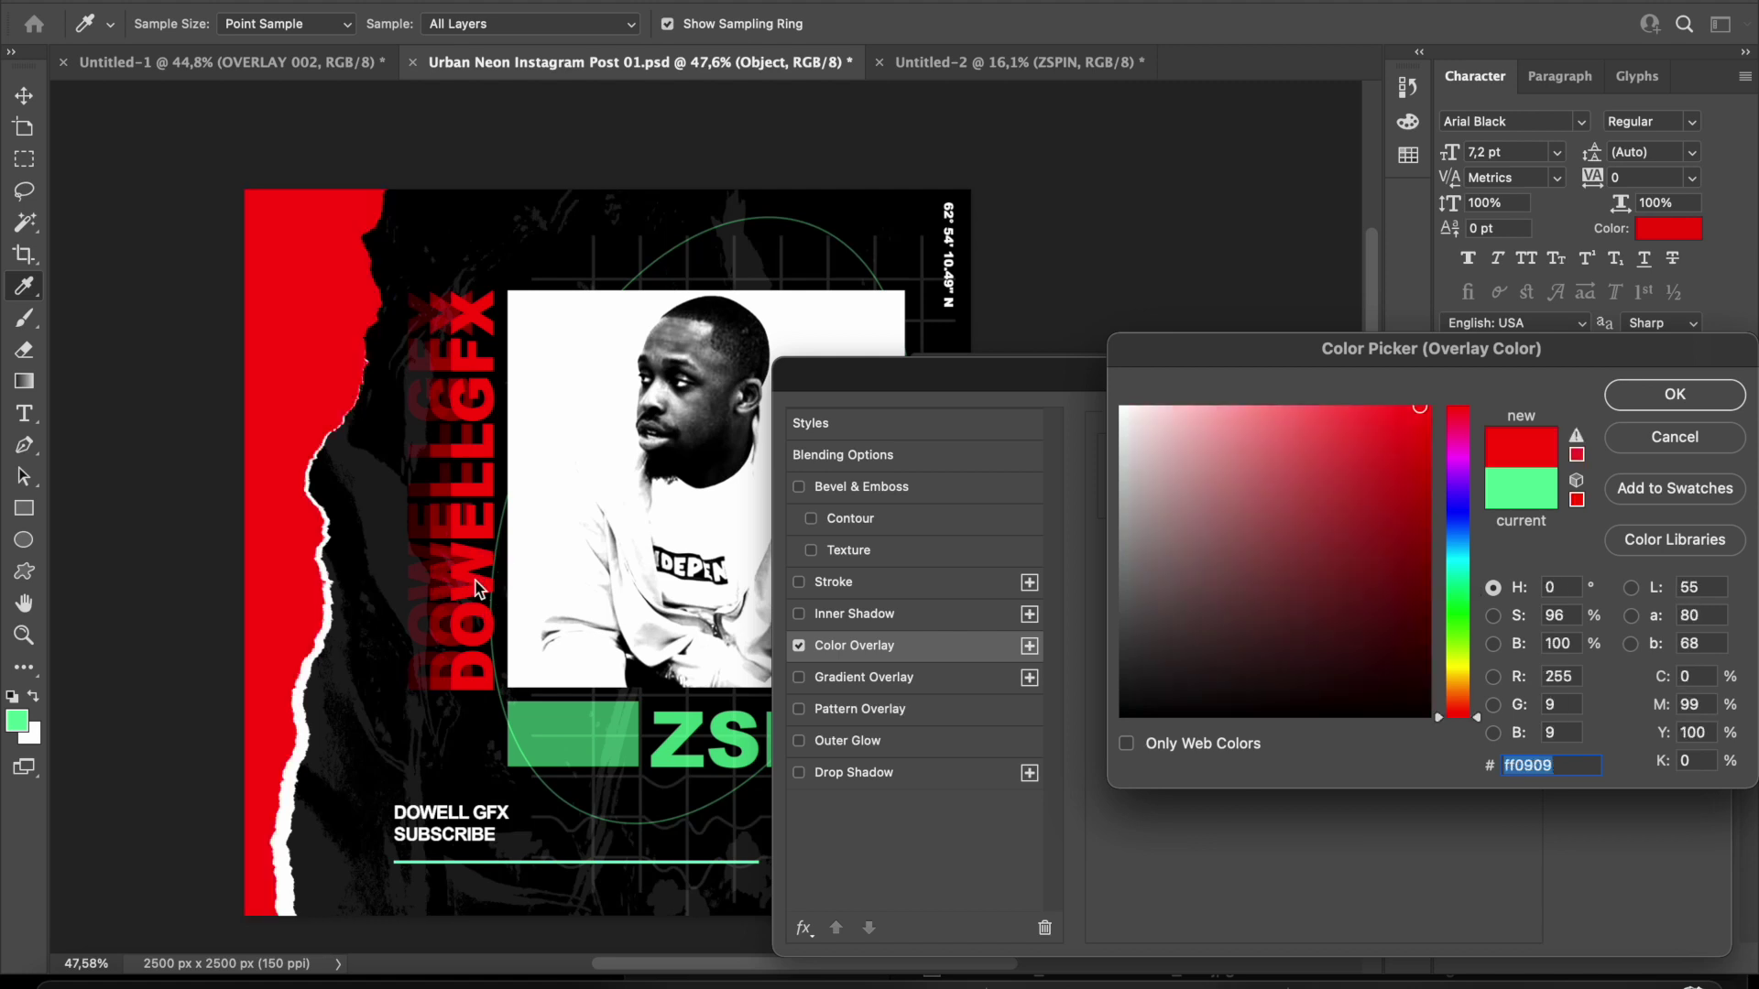
click(1674, 403)
click(1641, 420)
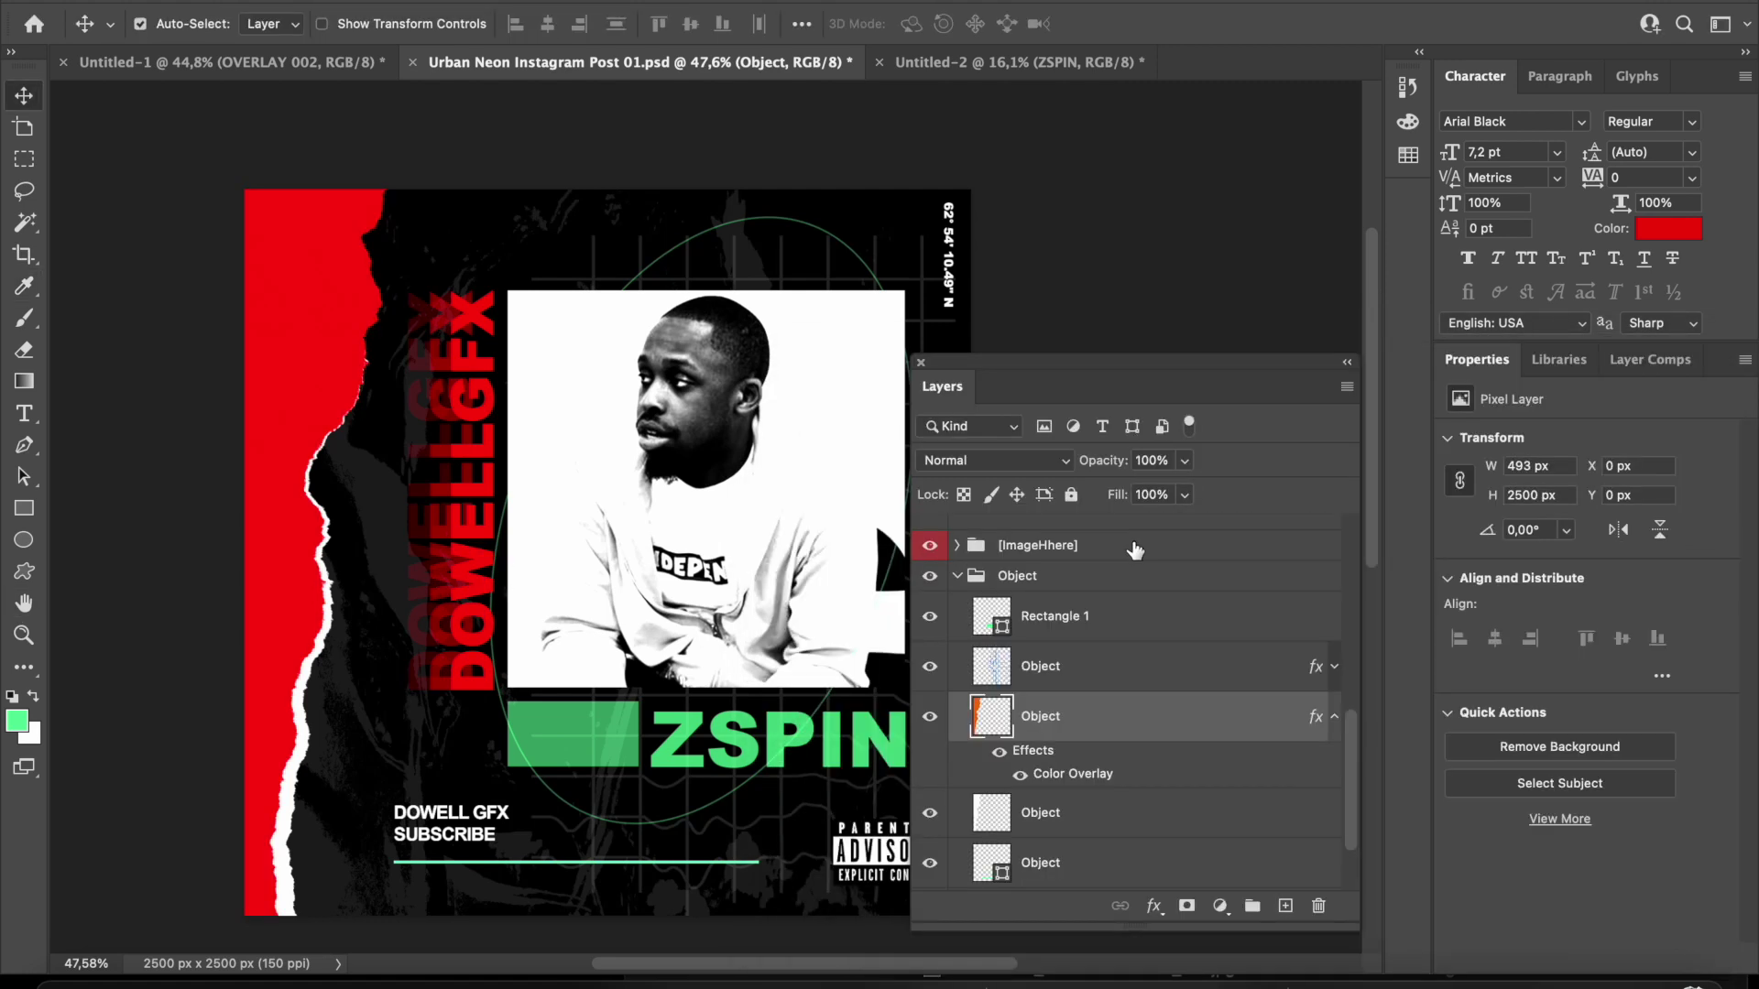
Fill the rectangle beside ZSPIN red and recolour the ZSPIN text red.
scroll(691, 712, up, 5)
click(475, 784)
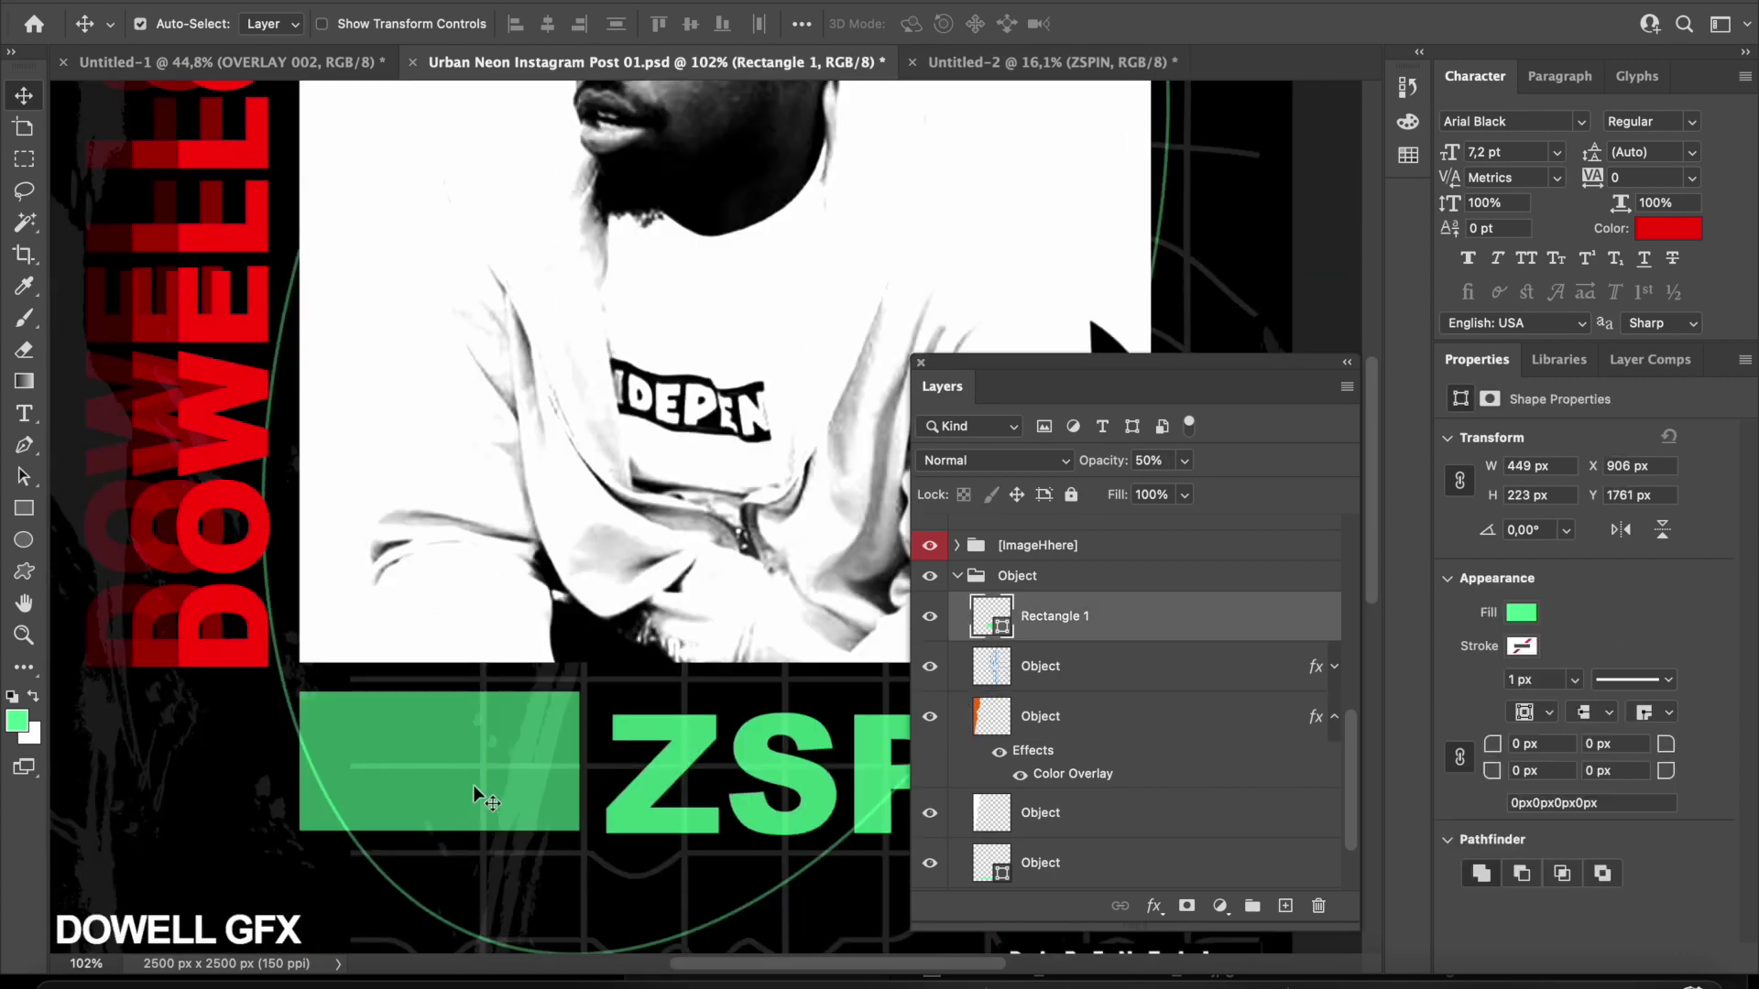
click(1523, 627)
click(1421, 662)
click(733, 770)
click(1640, 630)
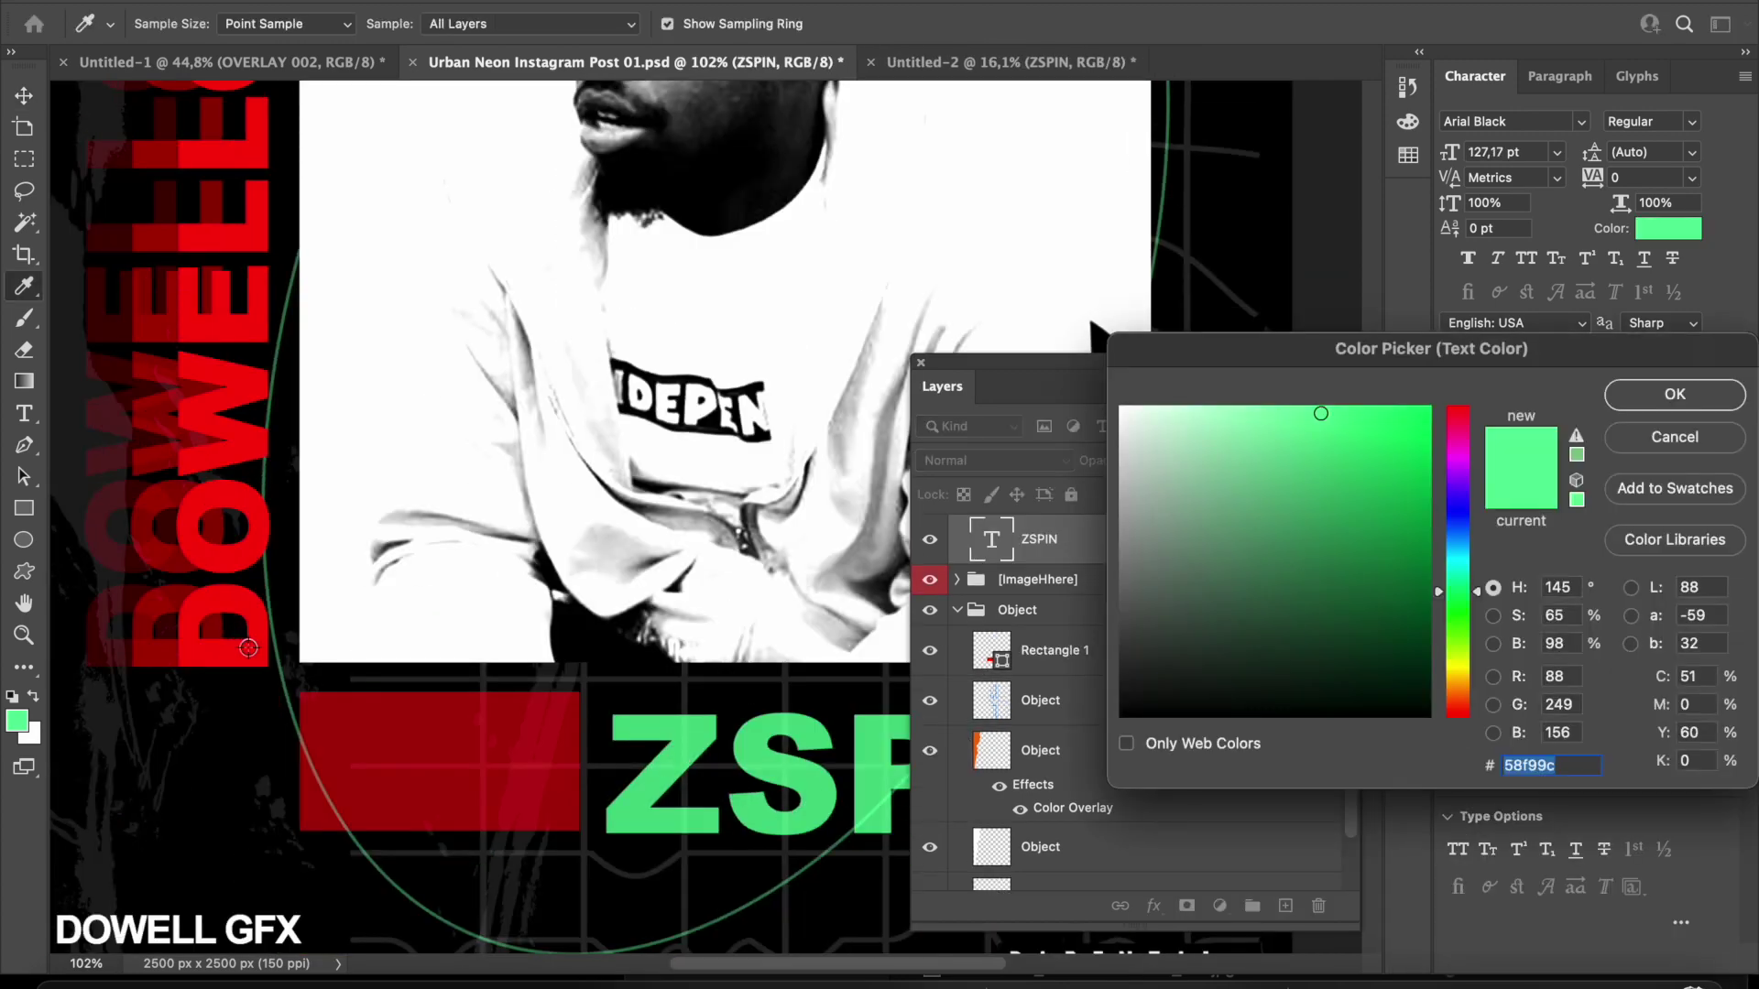
click(248, 646)
click(1685, 396)
Set the circle outline's Color Overlay to the sampled red.
scroll(845, 761, down, 3)
click(442, 749)
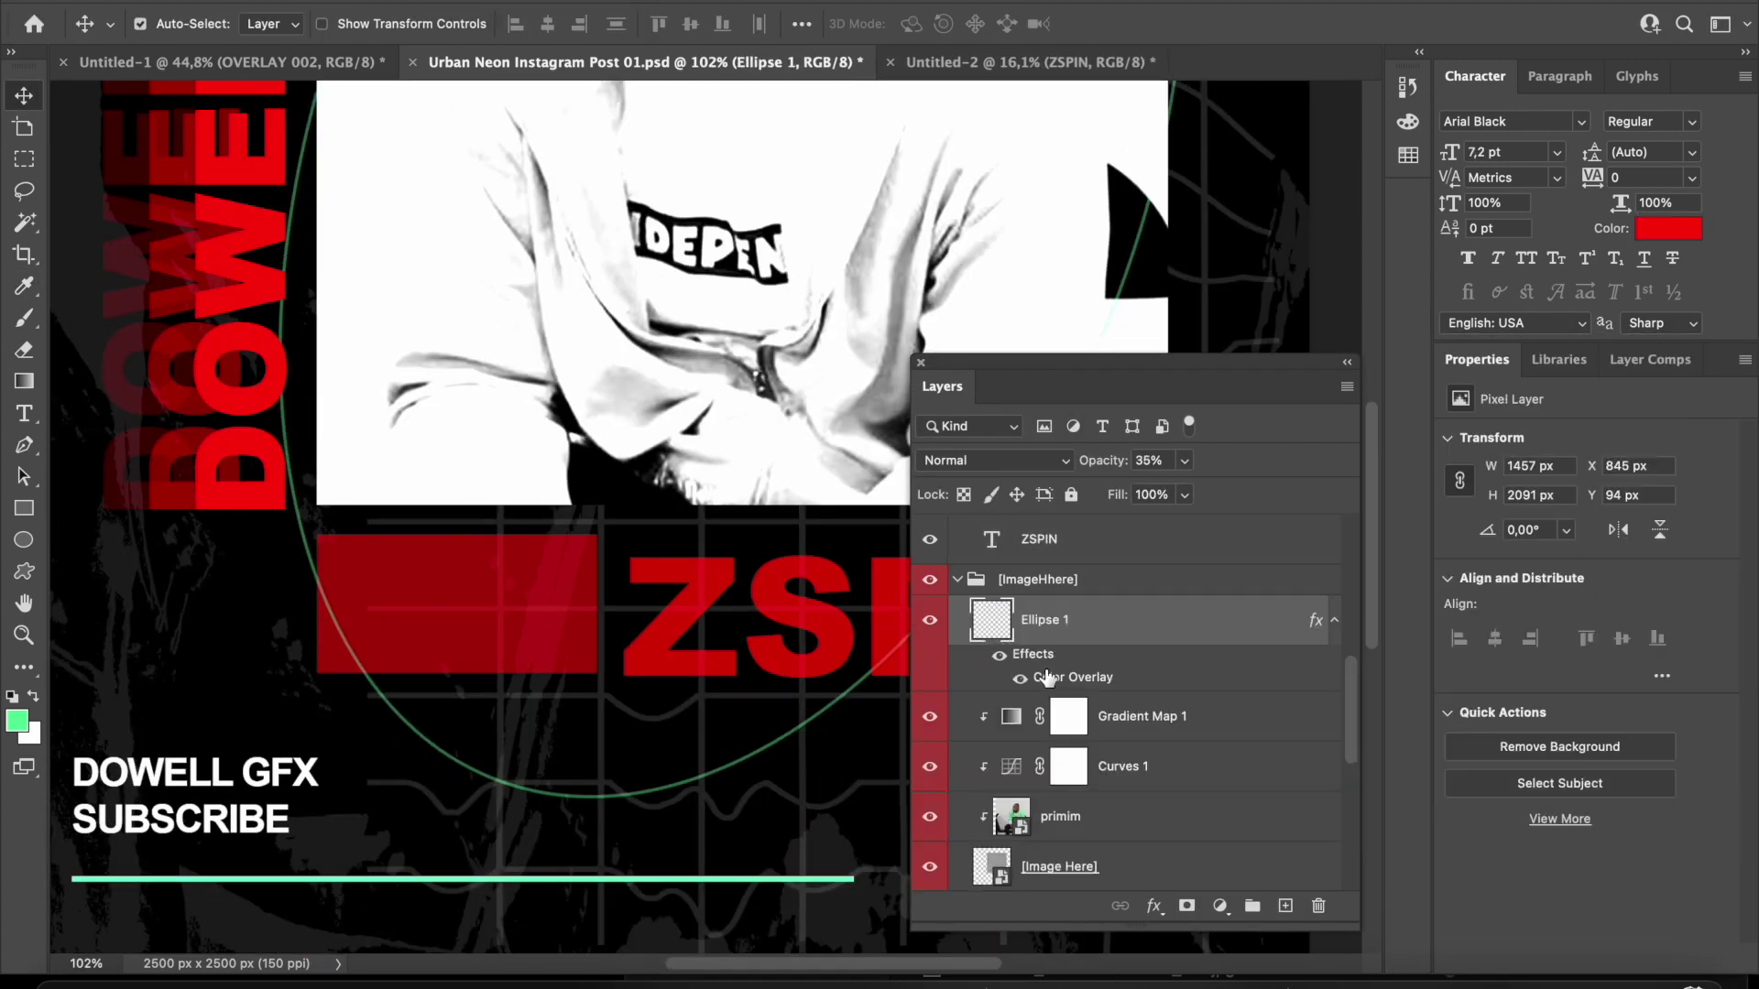
double_click(1049, 678)
click(1365, 460)
click(256, 451)
click(1658, 394)
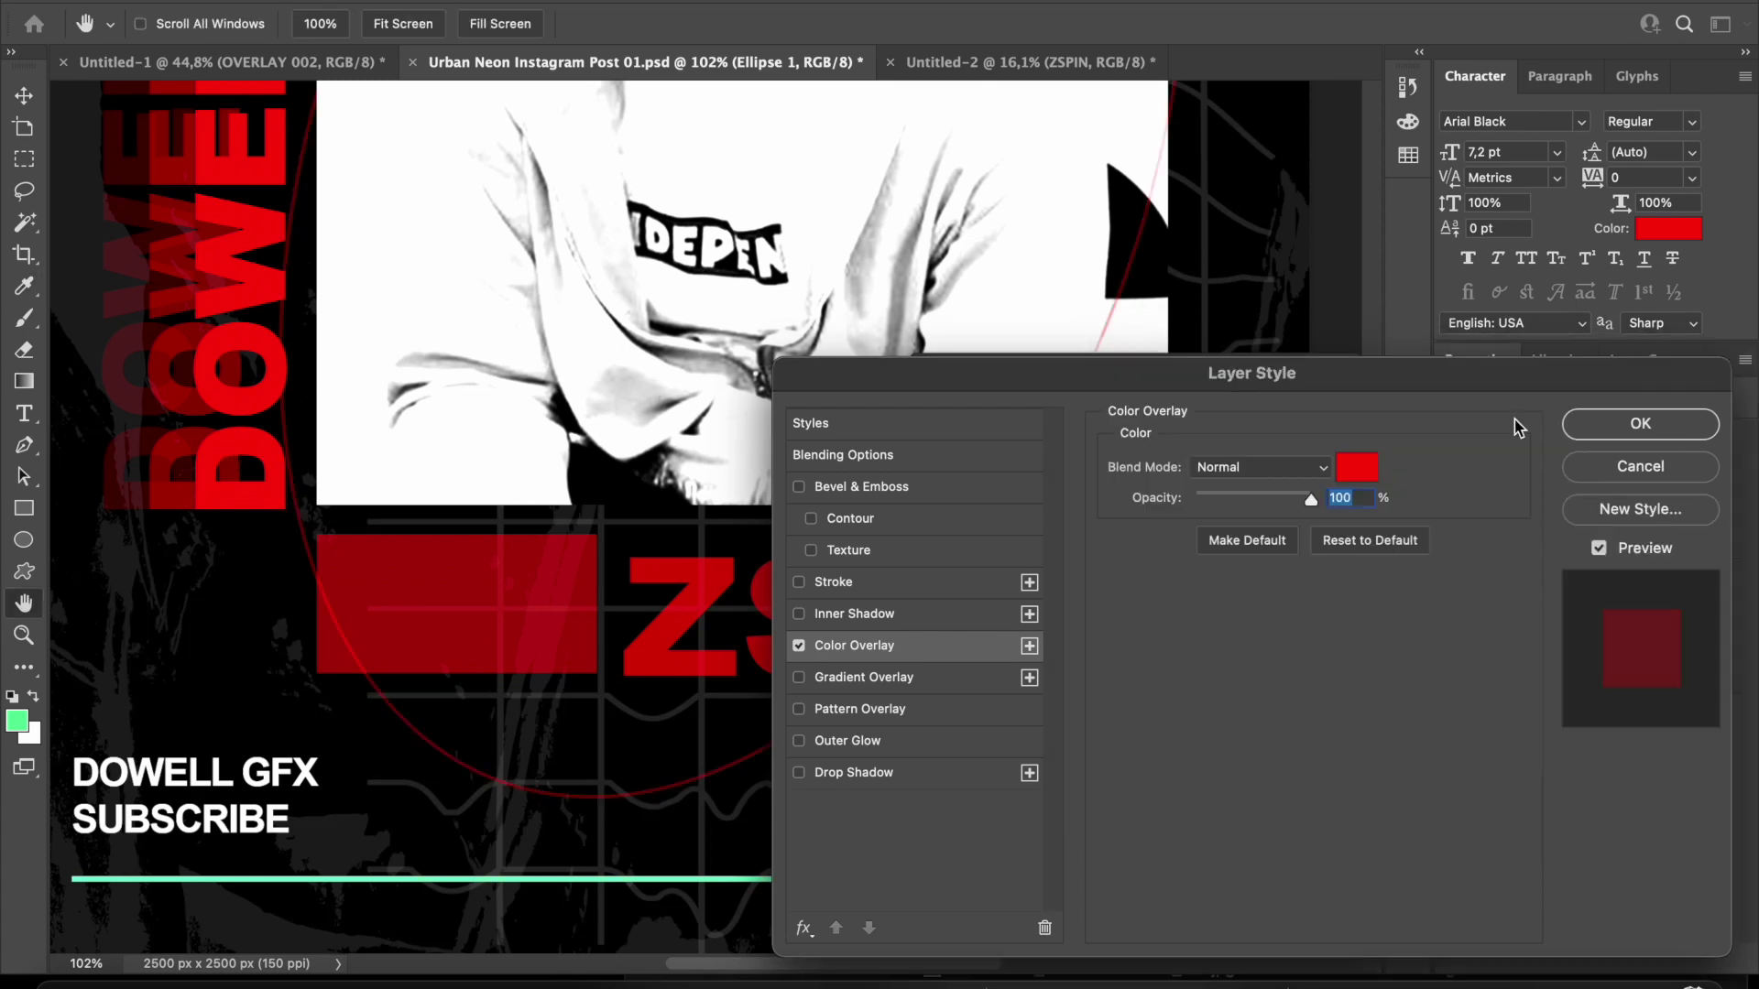
click(1582, 423)
Fill the underline red and collapse the Object layer group.
scroll(479, 726, down, 2)
click(479, 726)
click(1461, 730)
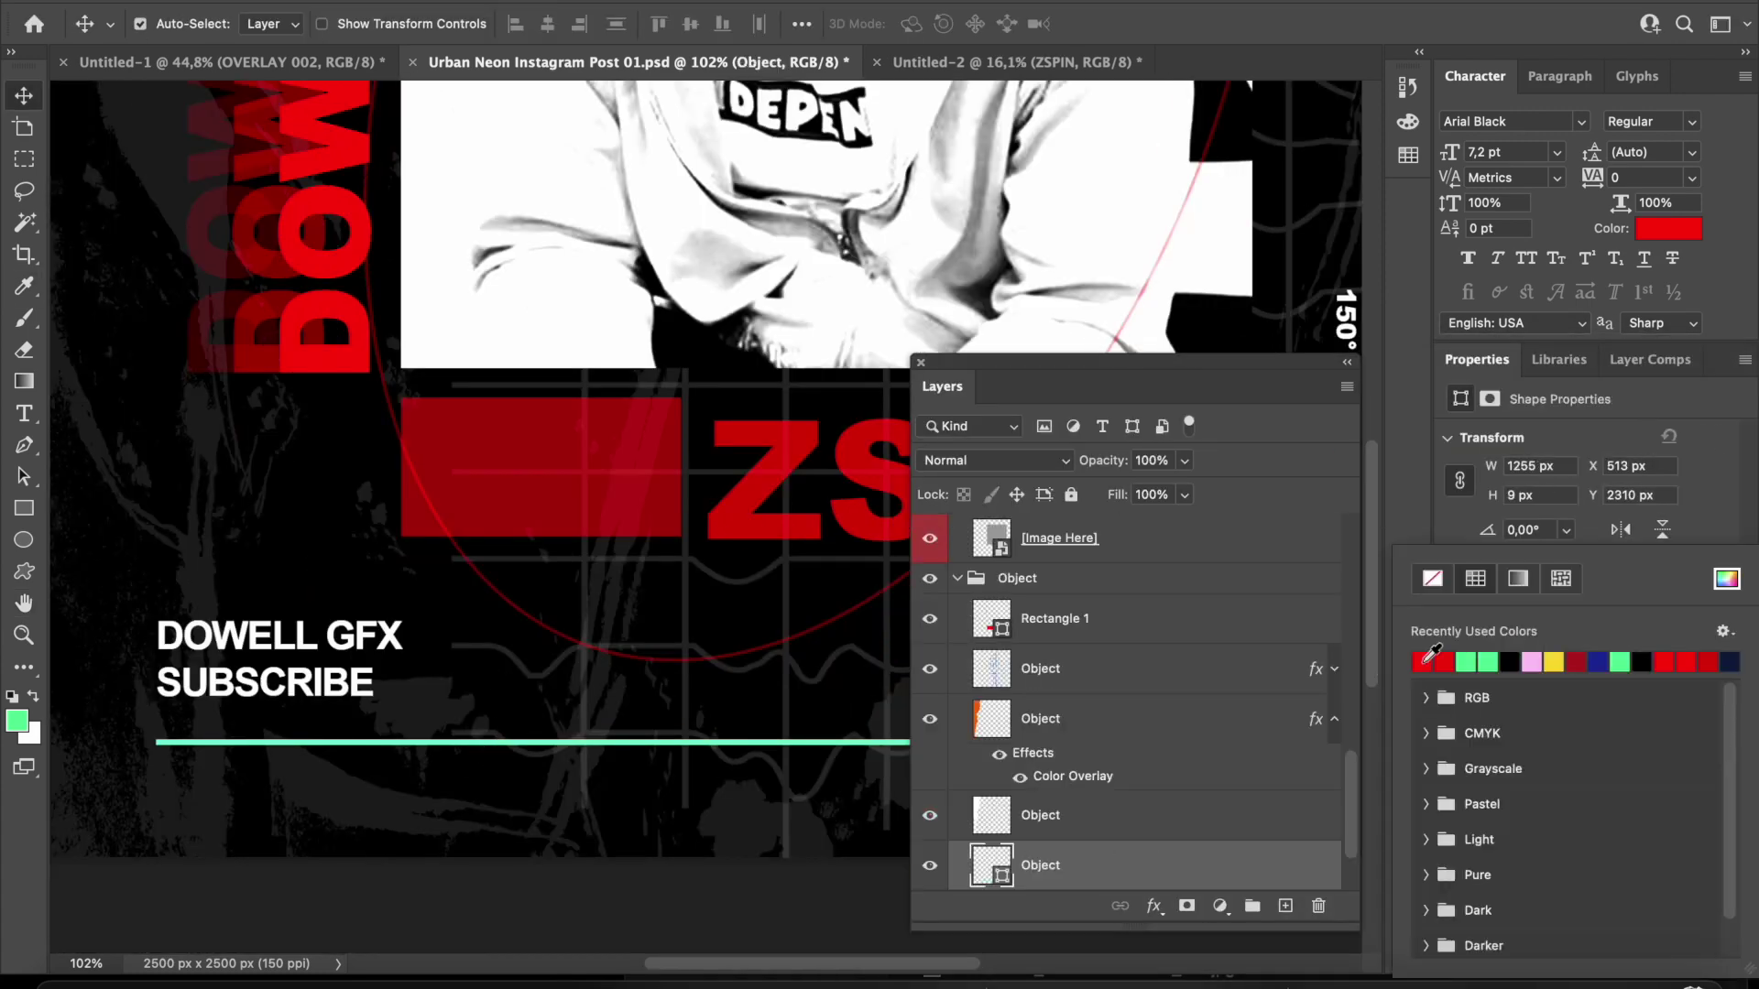
click(1421, 661)
scroll(267, 330, down, 3)
click(266, 330)
scroll(276, 262, up, 5)
scroll(276, 262, left, 3)
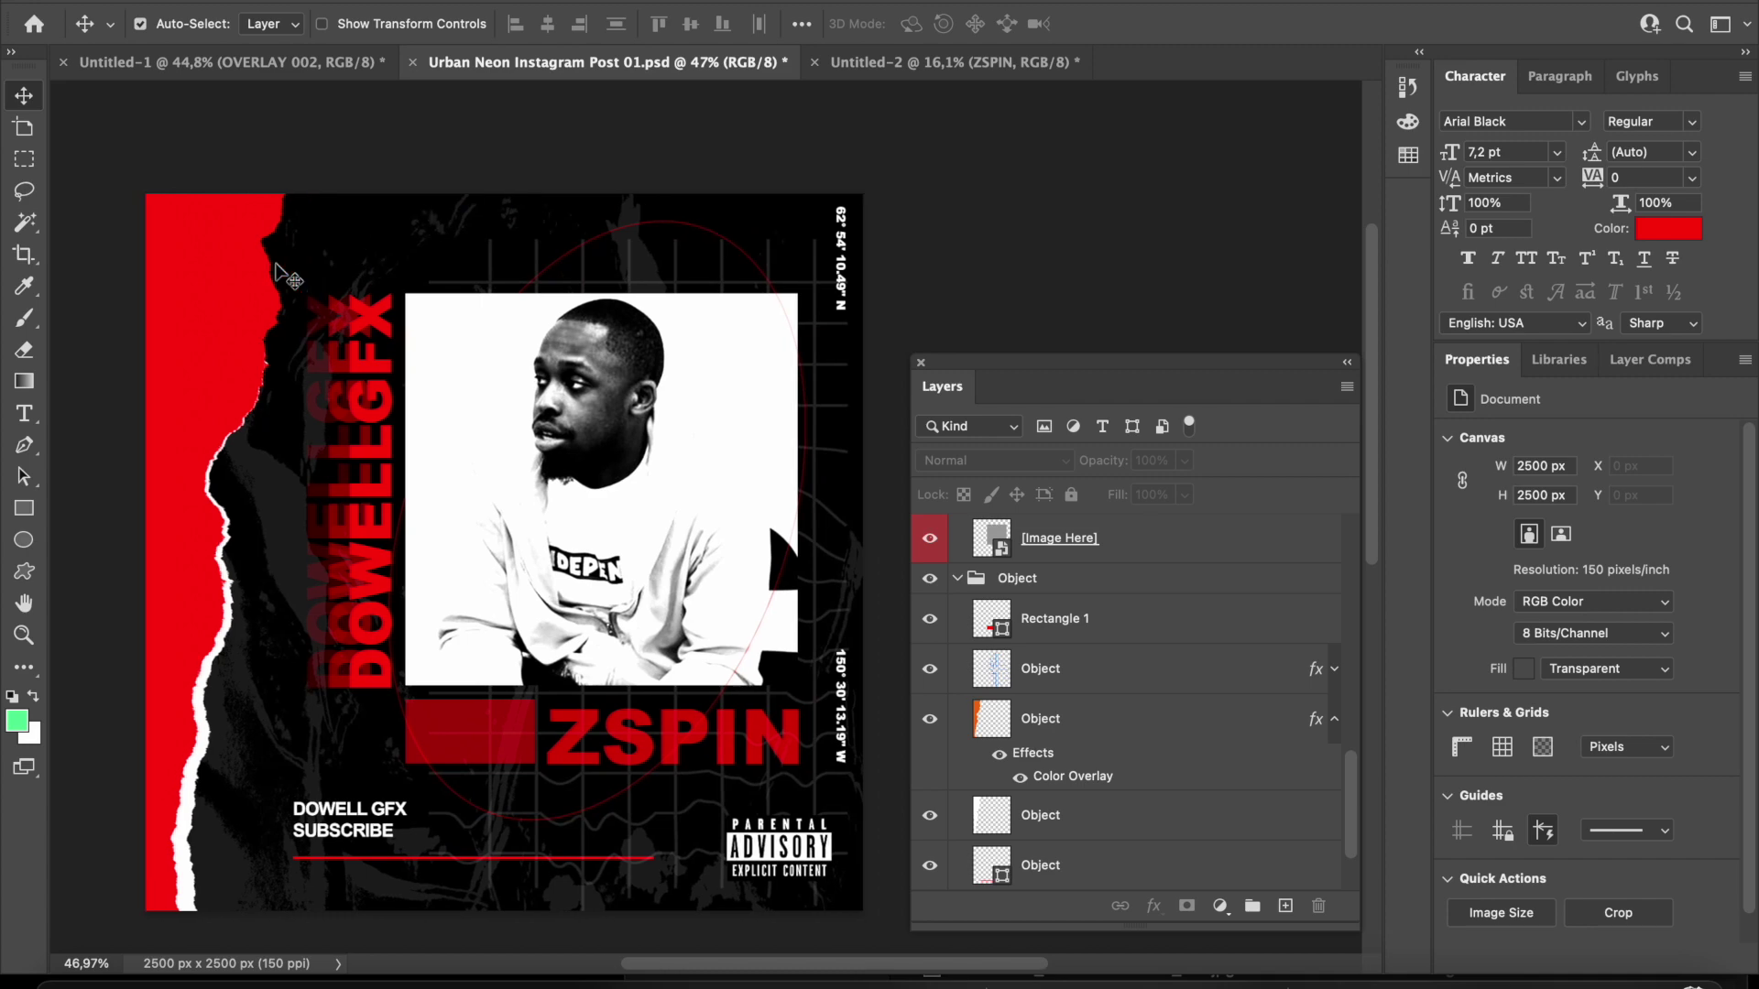
scroll(276, 274, up, 2)
scroll(279, 275, down, 3)
scroll(282, 275, up, 2)
click(1016, 578)
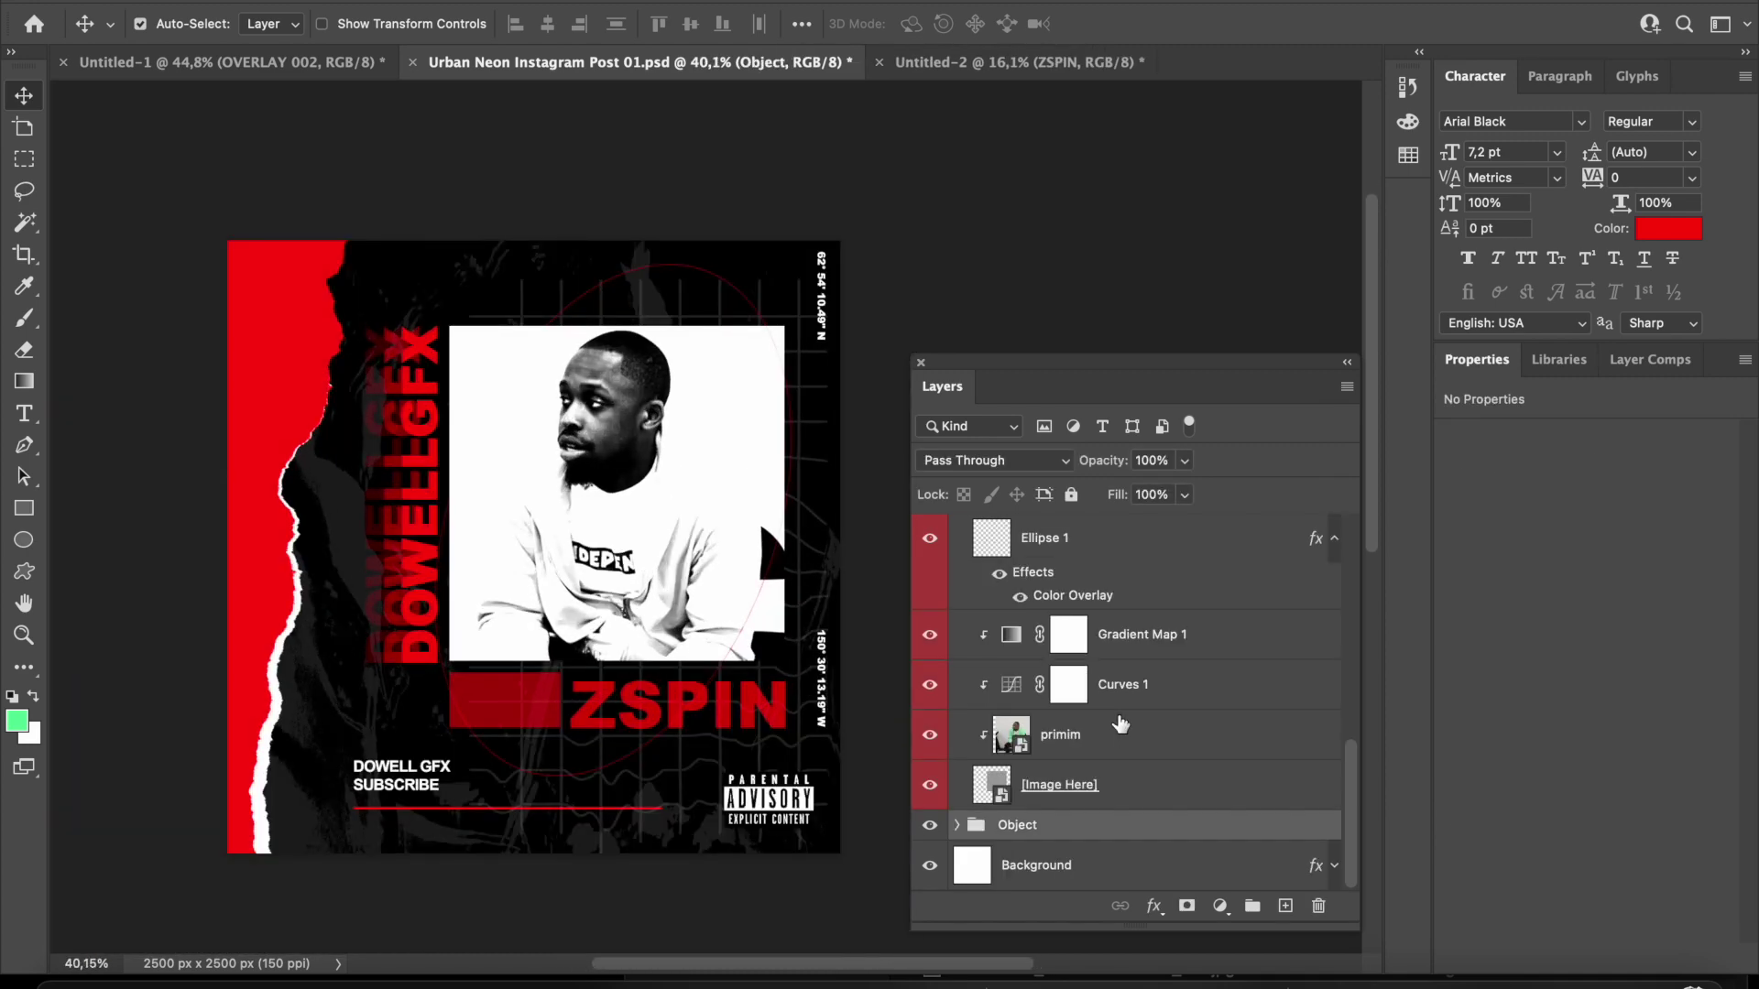
Place Lil-Baby-Black-Vest.jpg and move it into the [ImageHhere] frame below primim.
key(super+Tab)
drag(1048, 290, 550, 381)
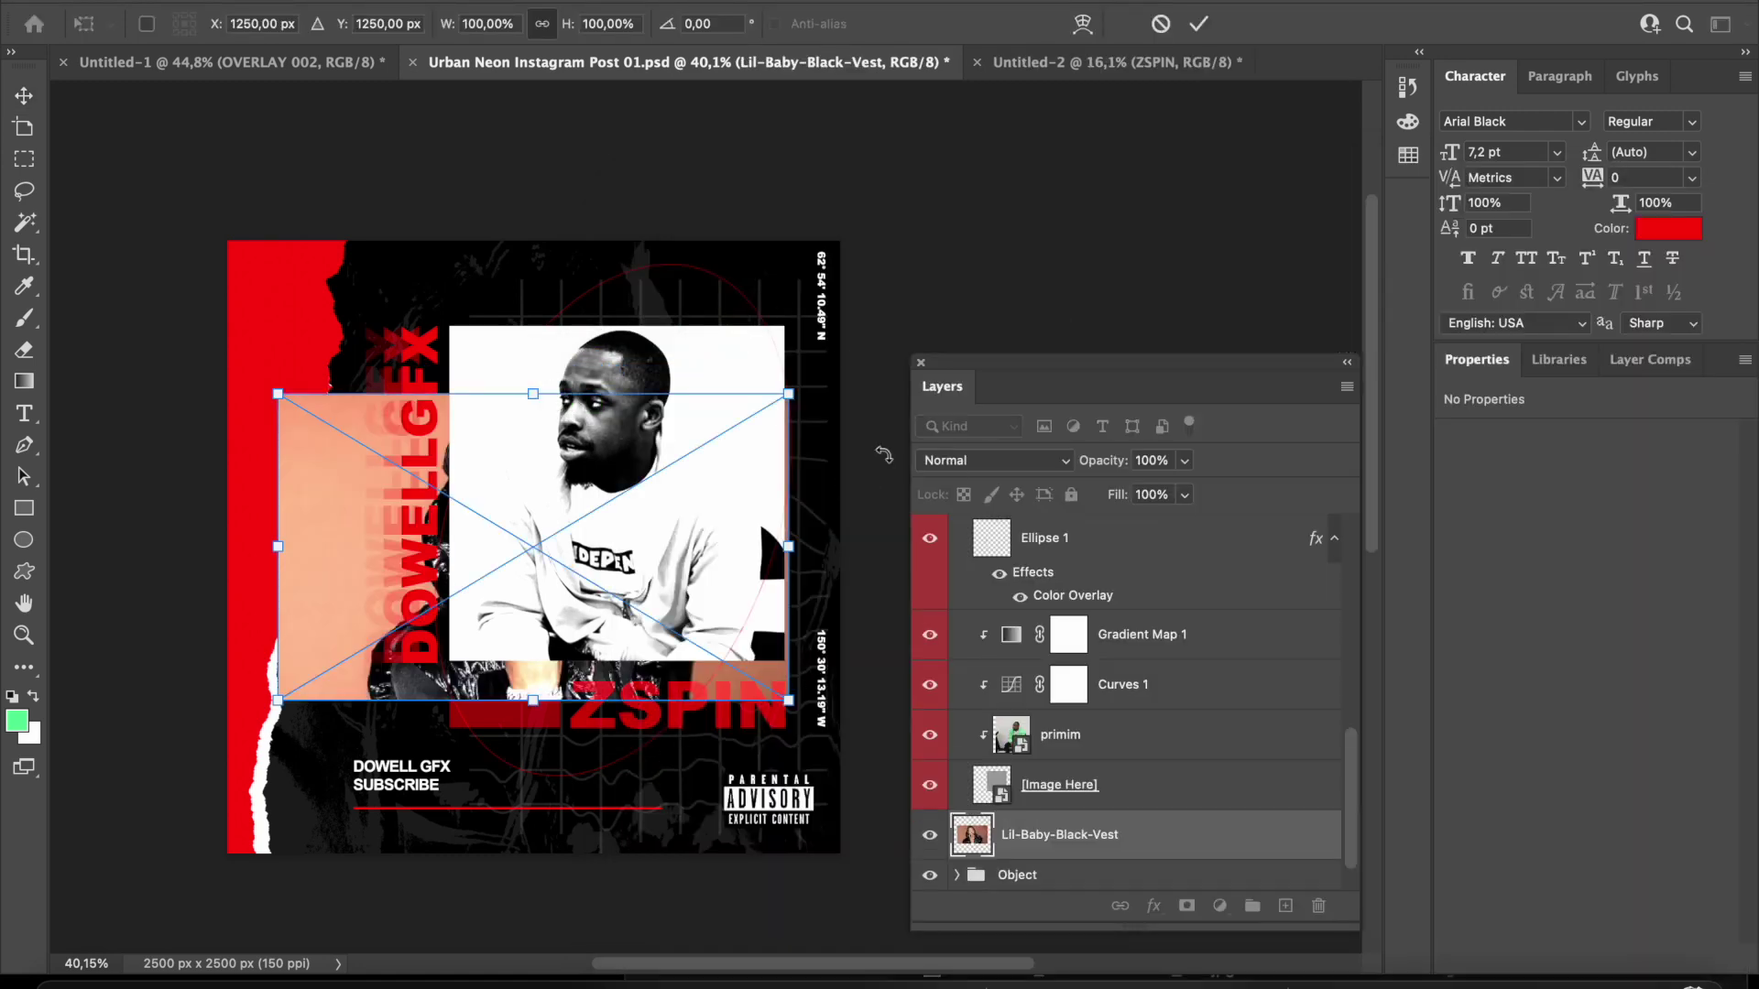
click(1199, 24)
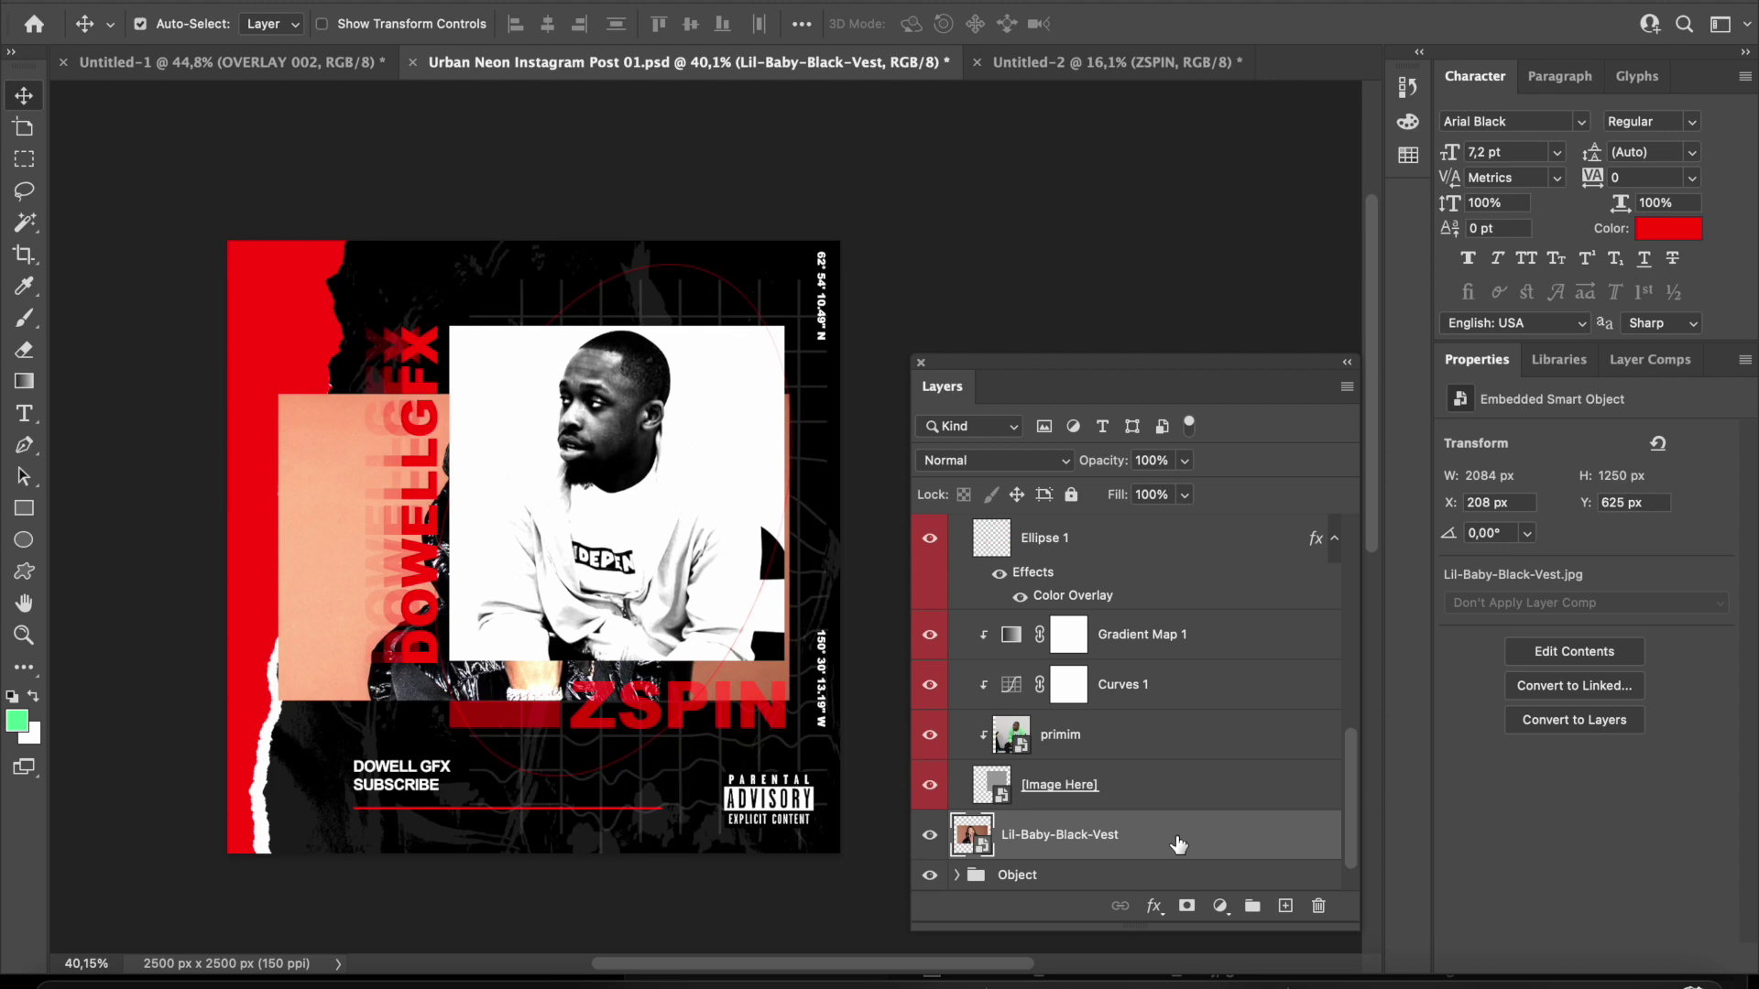
drag(1178, 844, 1178, 766)
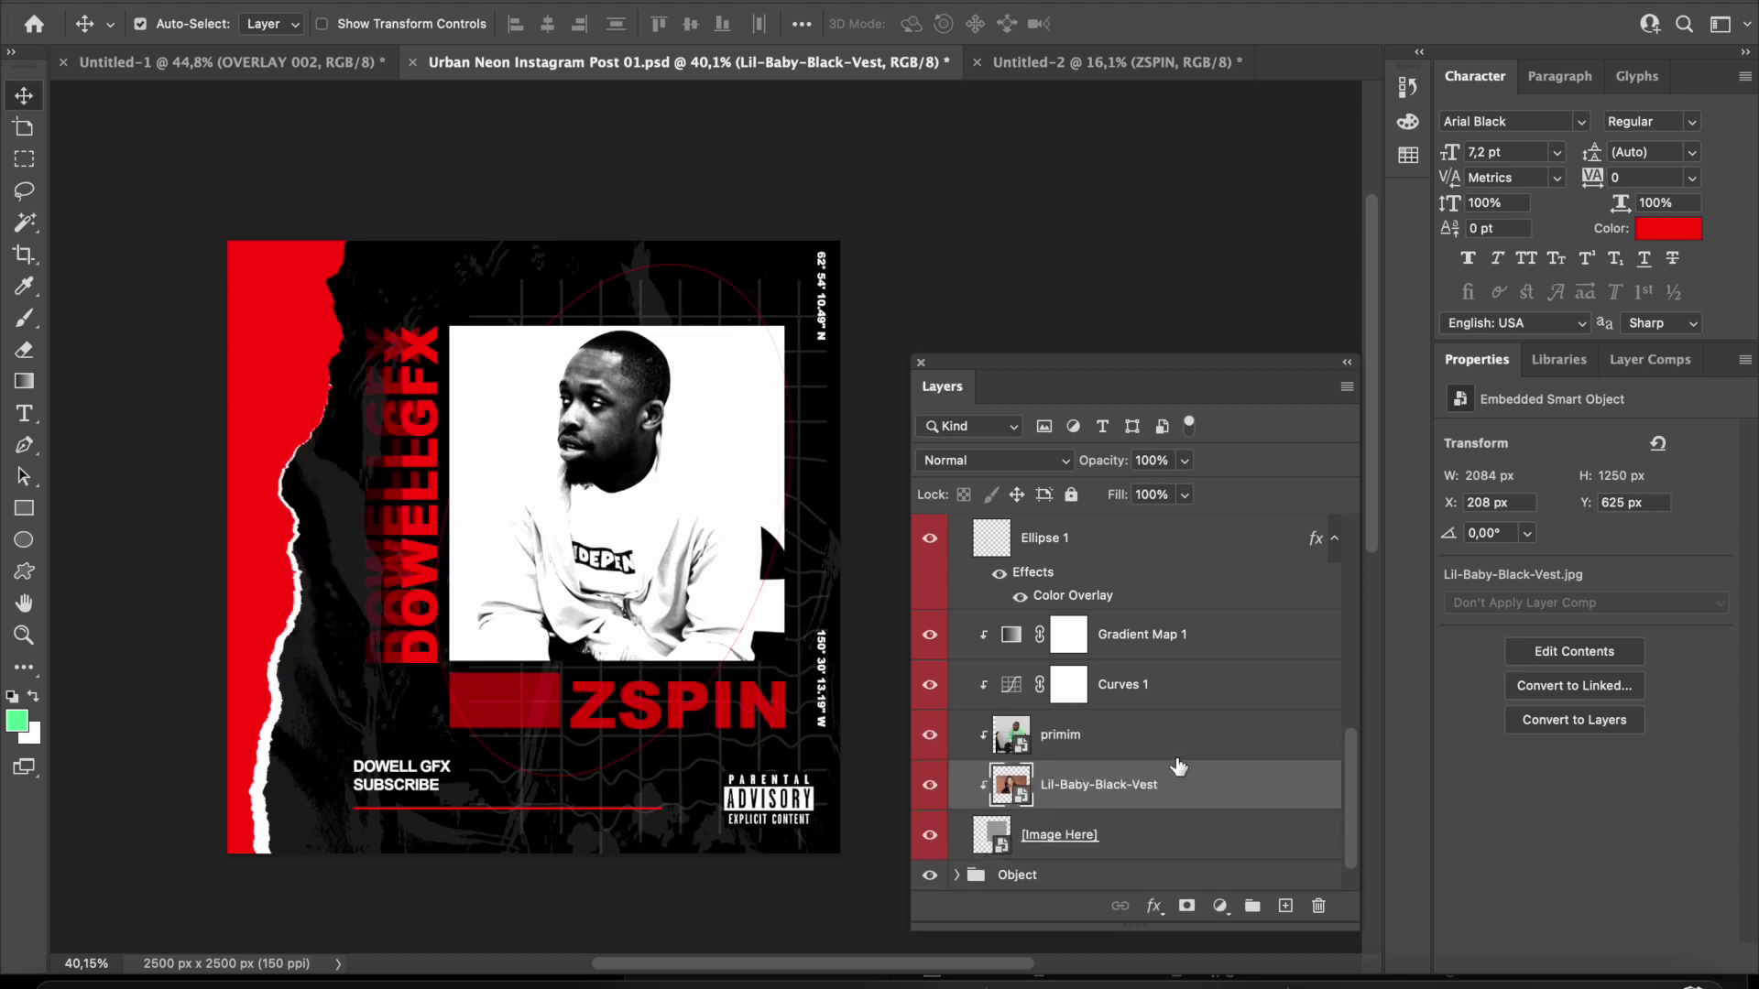
click(1113, 744)
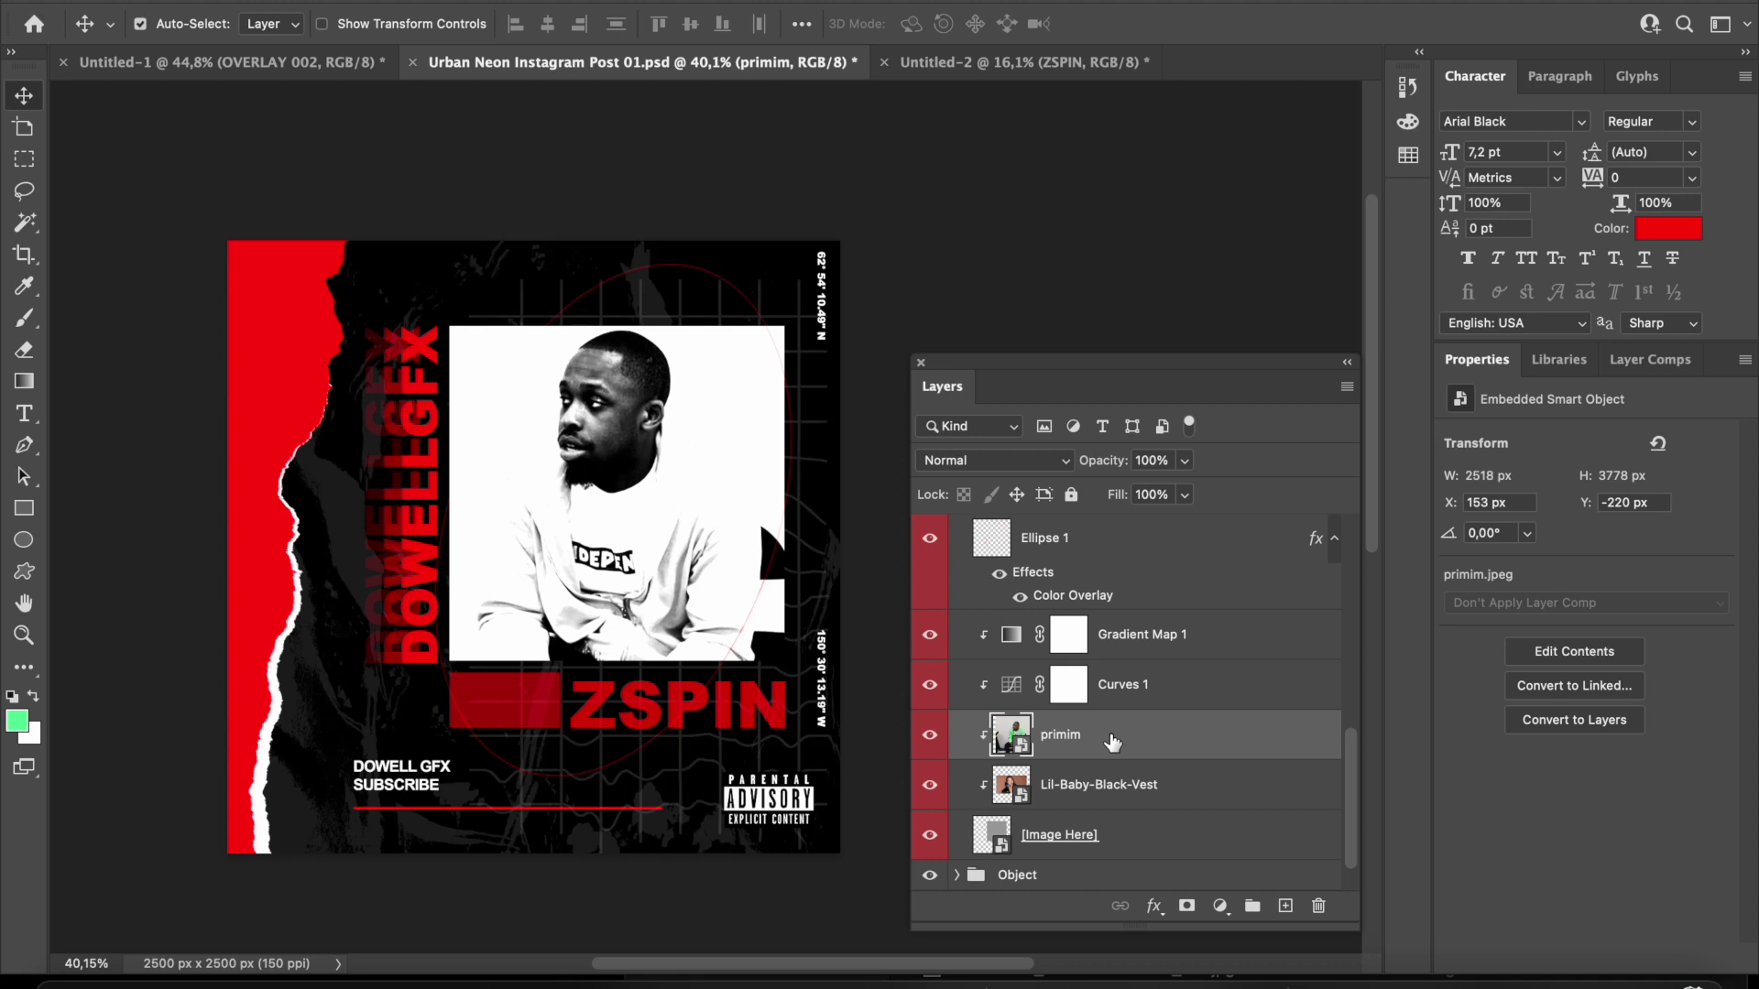
Delete primim, then enlarge the new photo to 128.74% and shift it to fill the frame.
key(BackSpace)
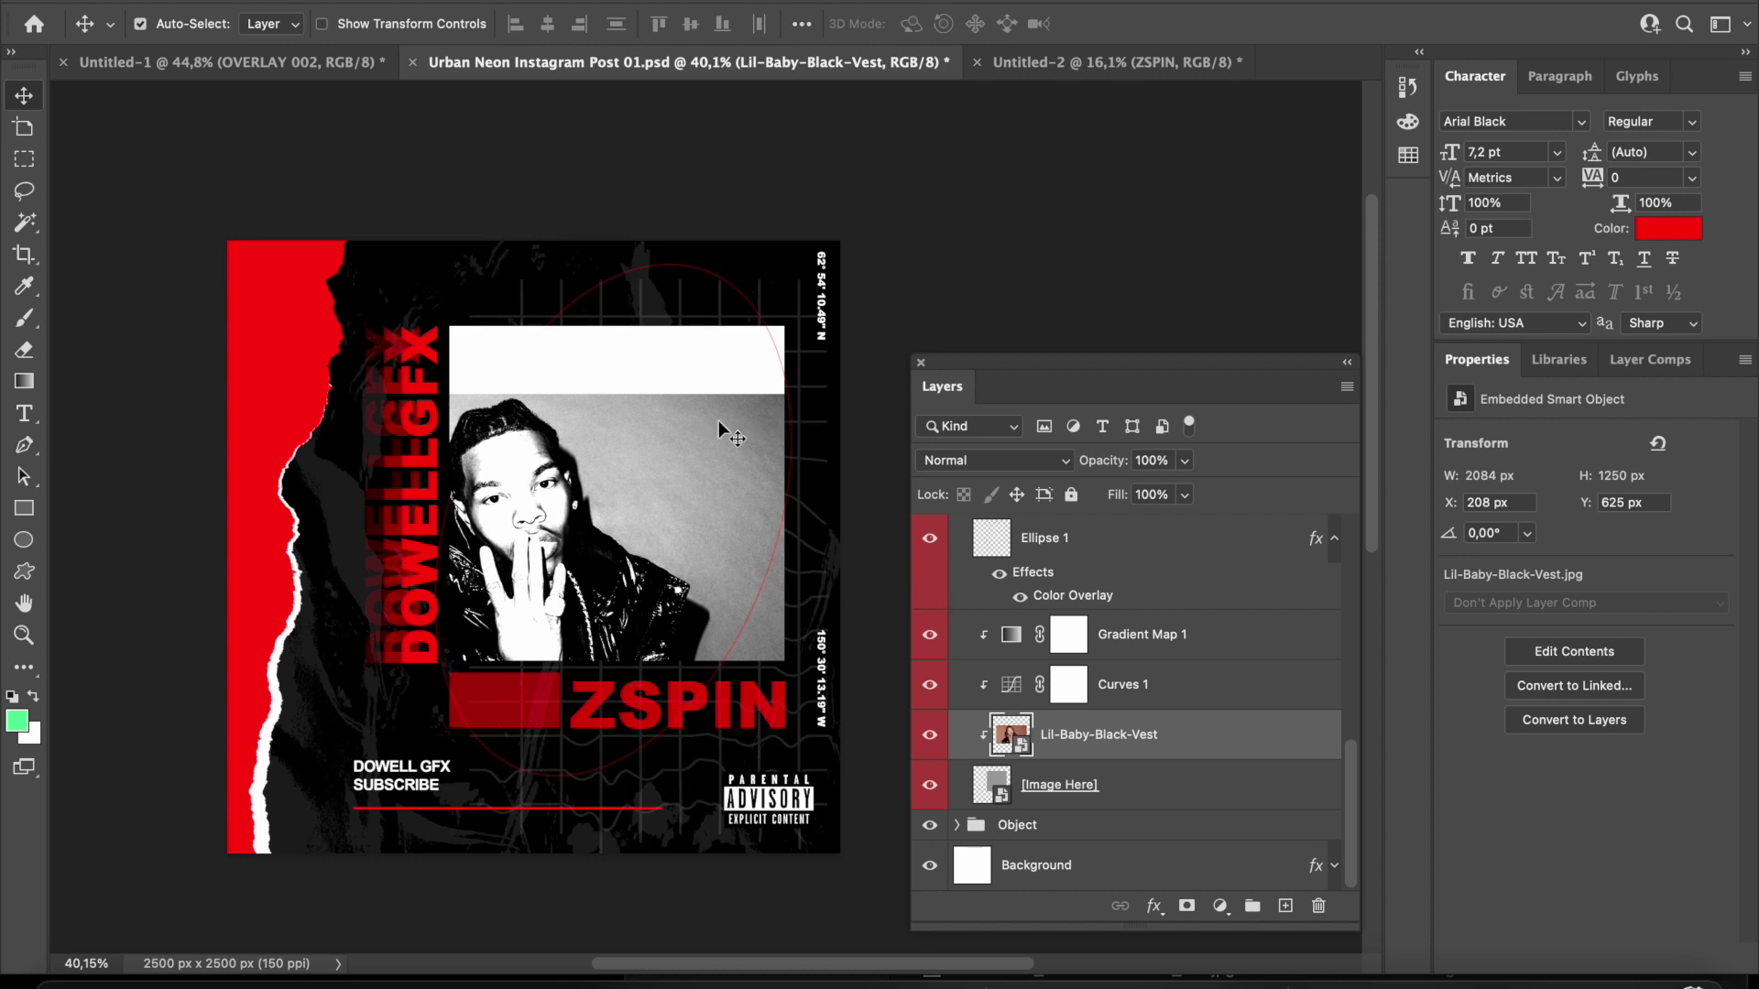
key(ctrl+t)
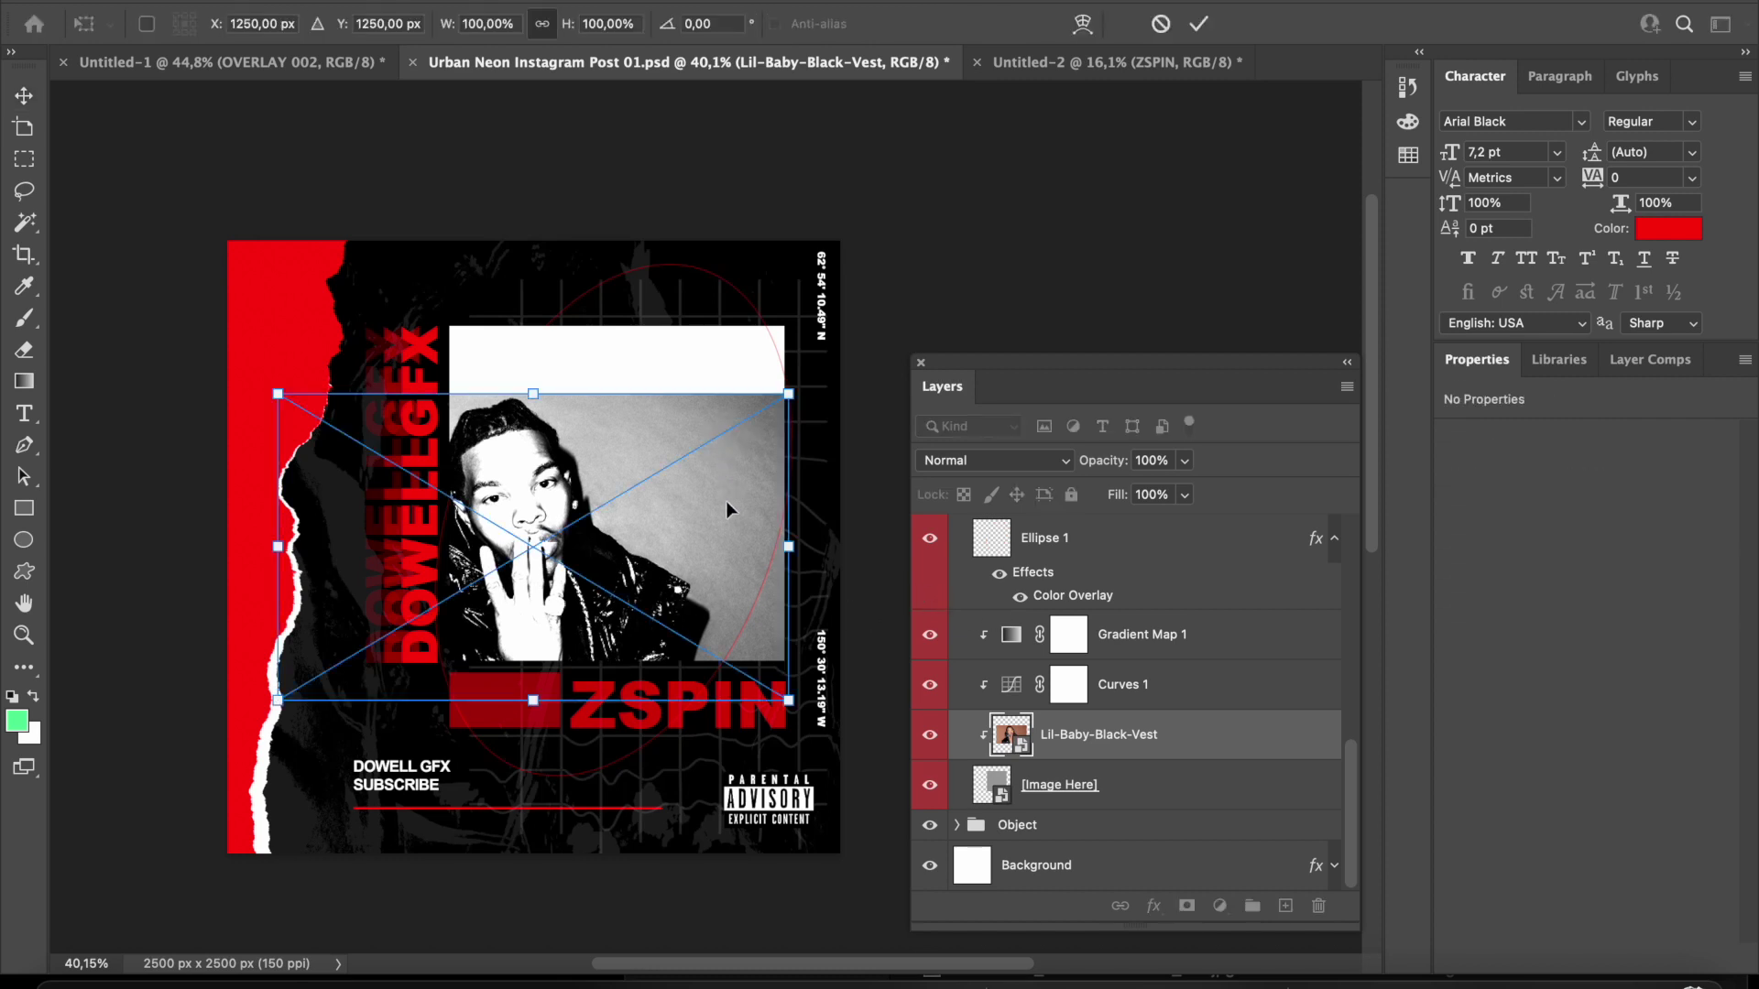
drag(726, 502, 789, 464)
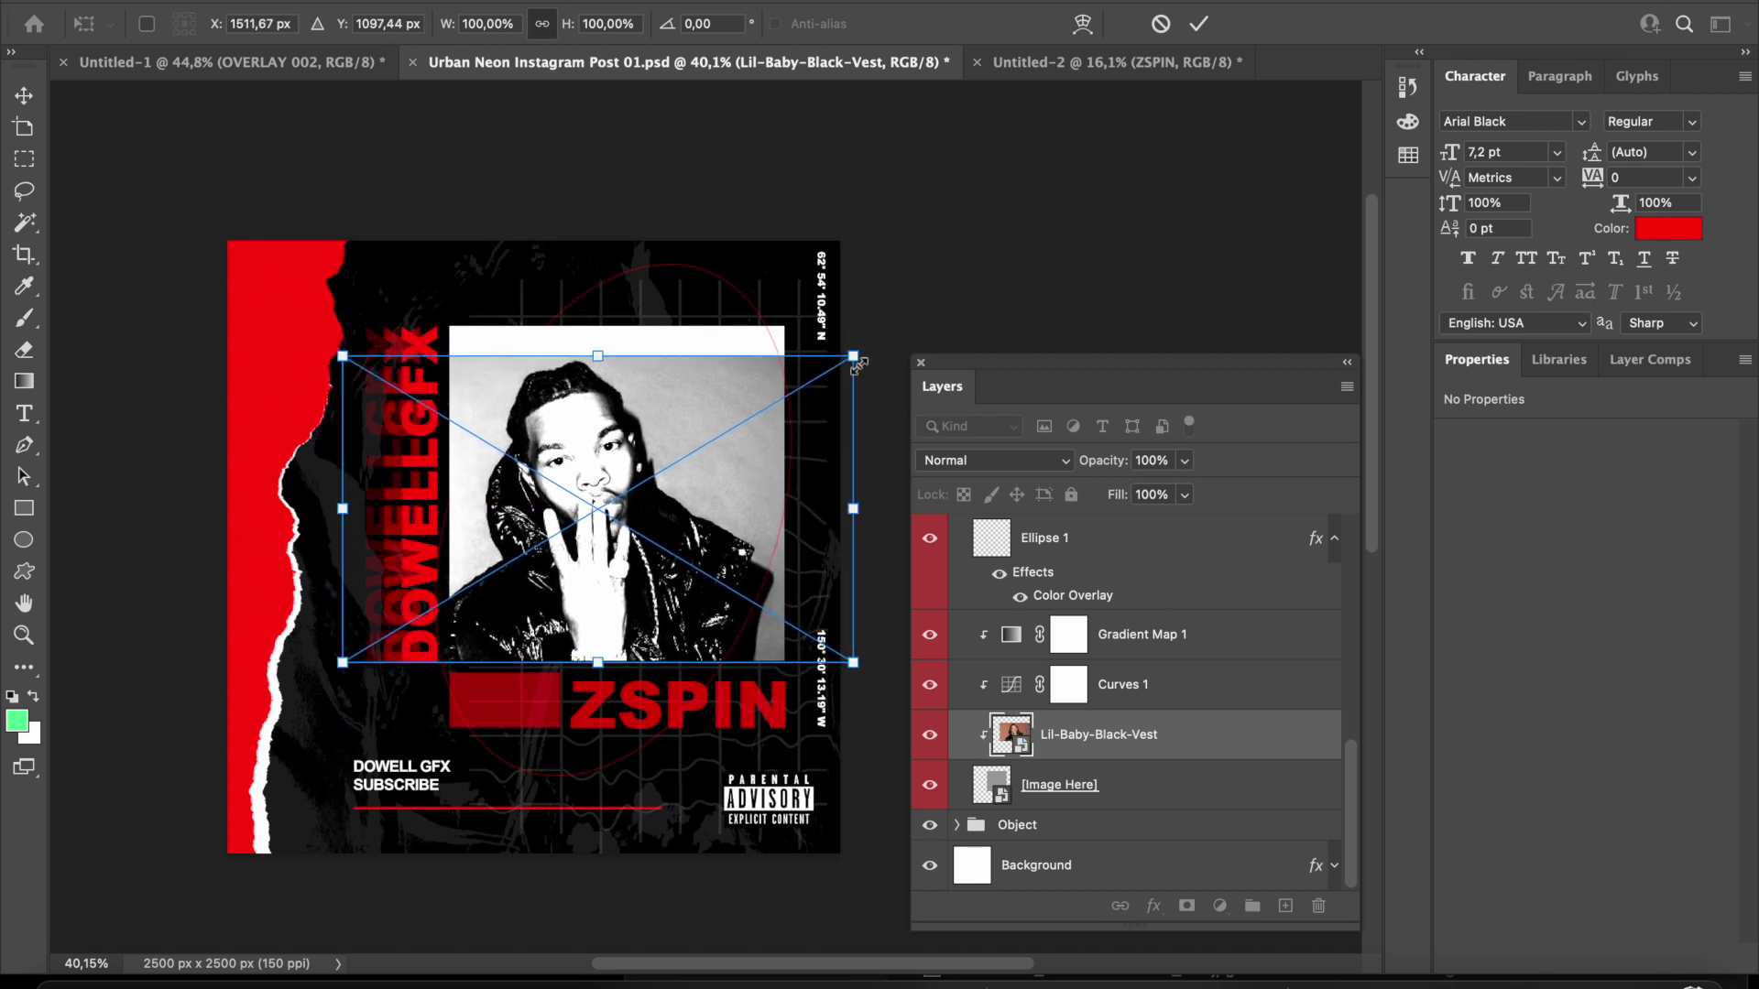
drag(857, 362, 935, 299)
drag(718, 503, 743, 493)
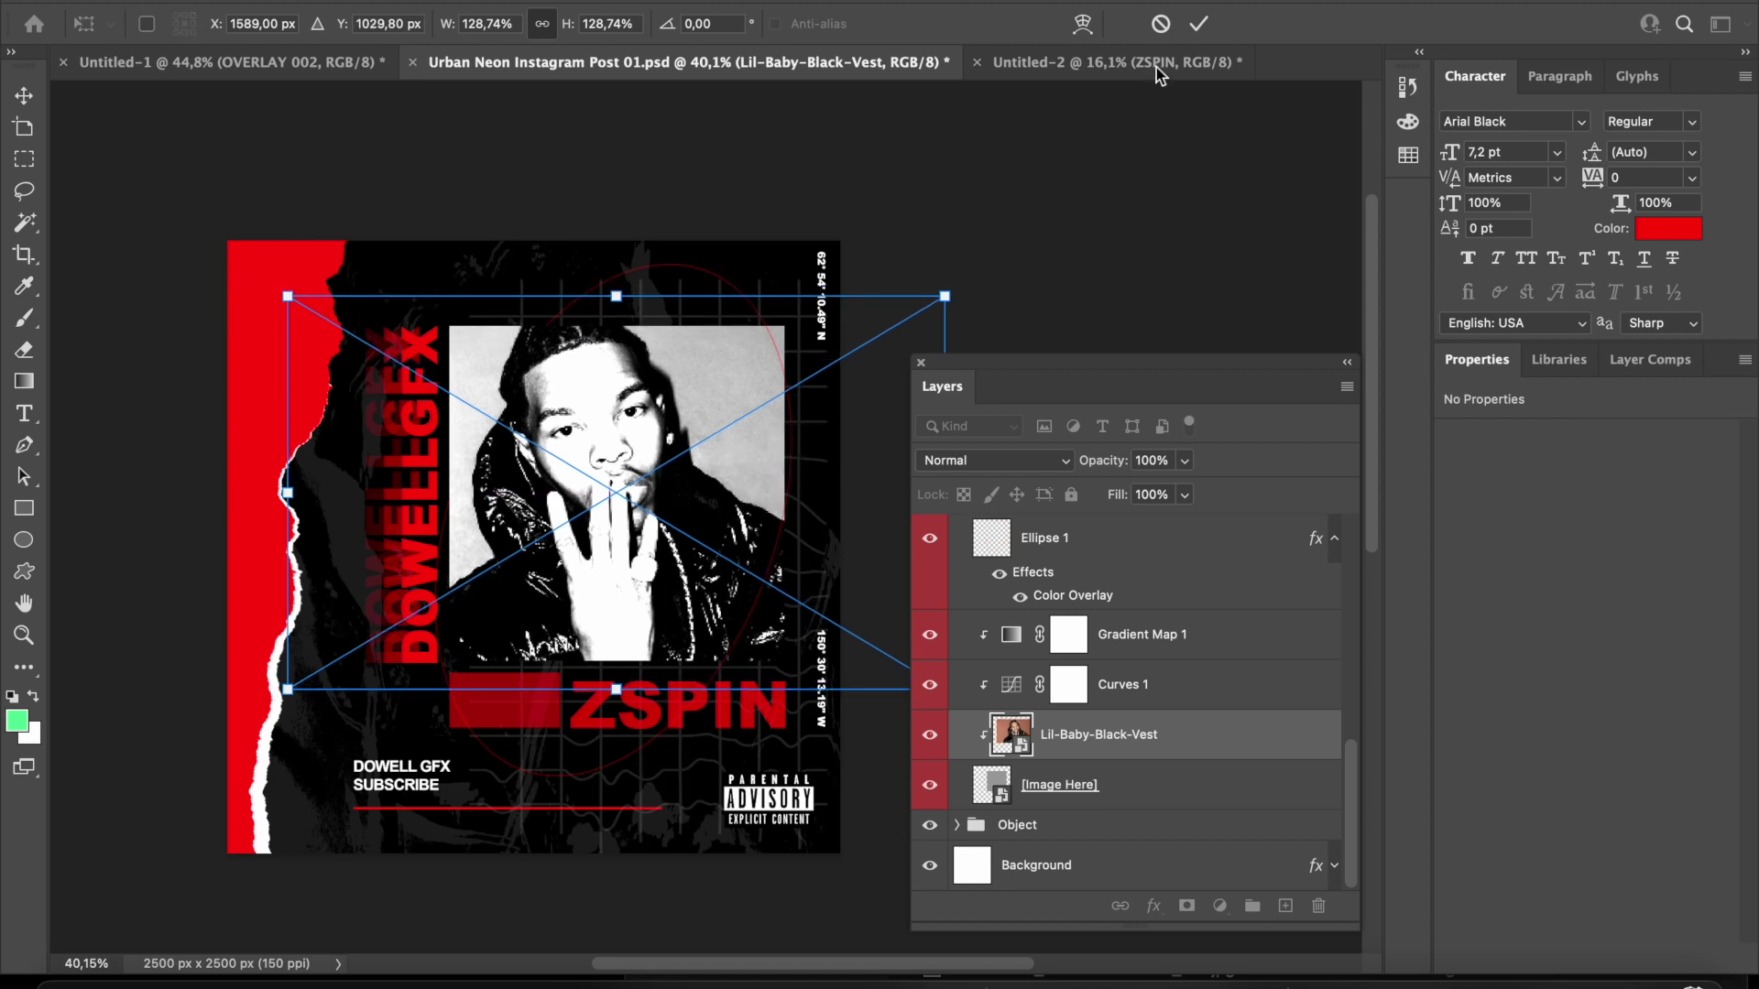
click(1198, 25)
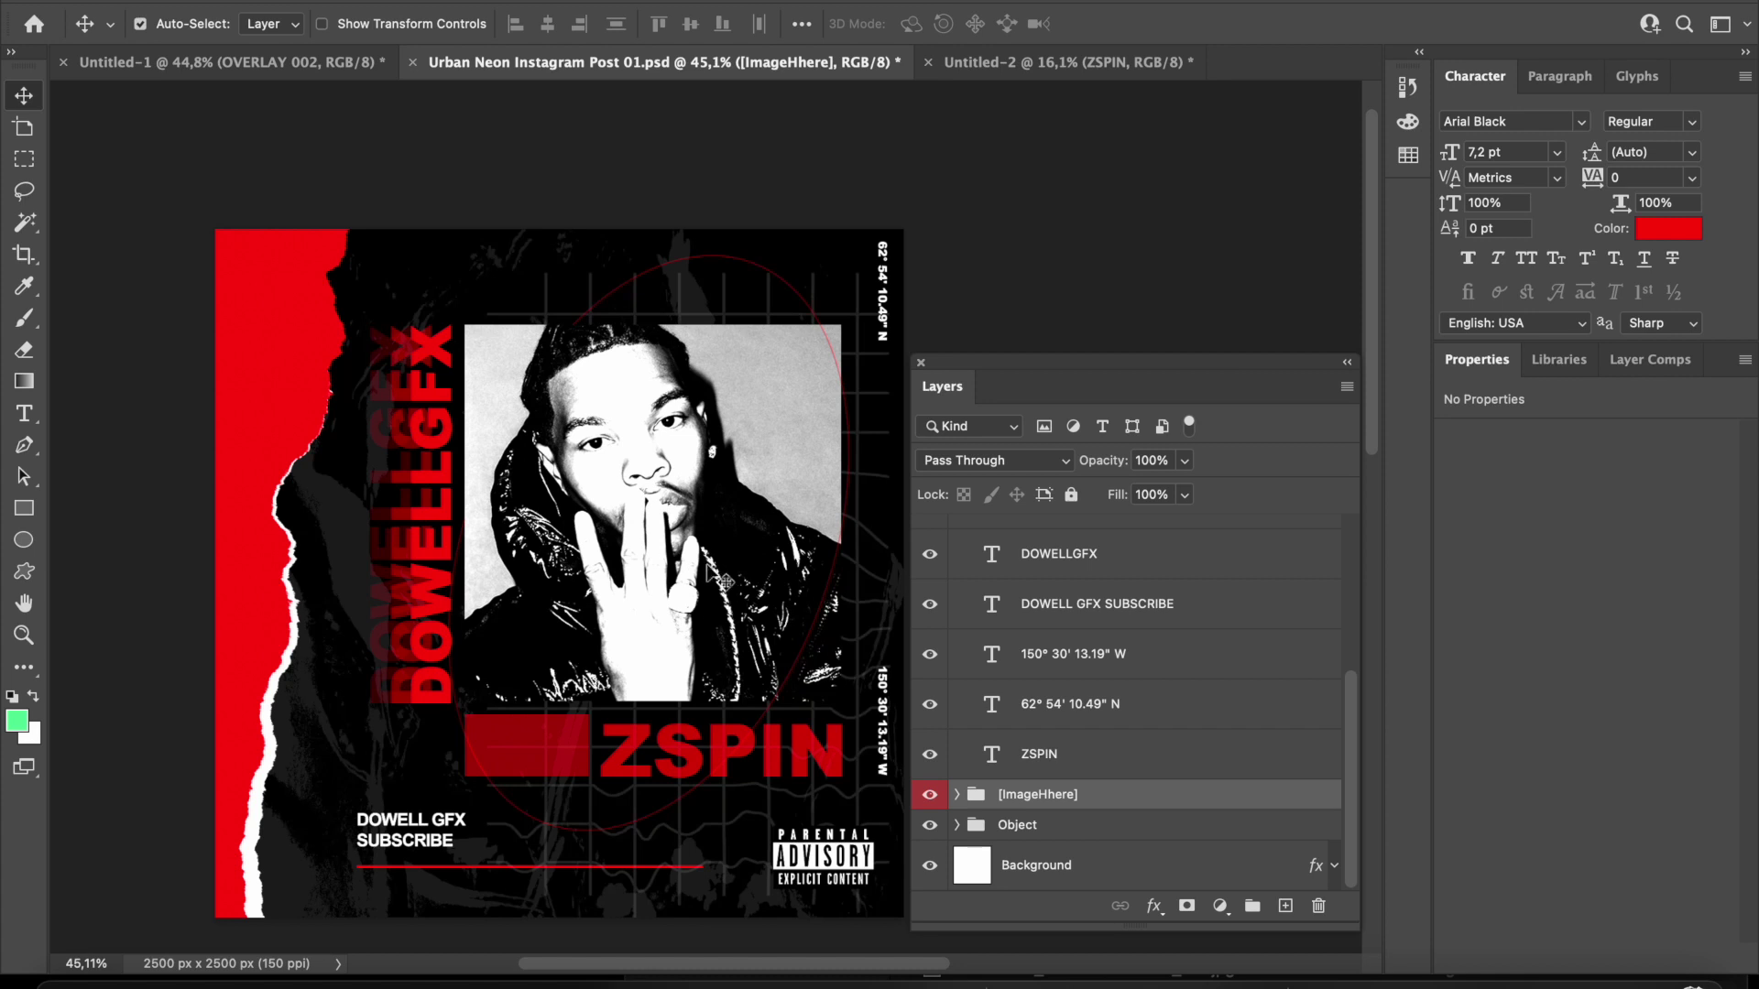
Expand [ImageHhere] and open Gradient Map 1's black-to-white gradient for editing.
scroll(1017, 641, up, 4)
scroll(1013, 572, down, 2)
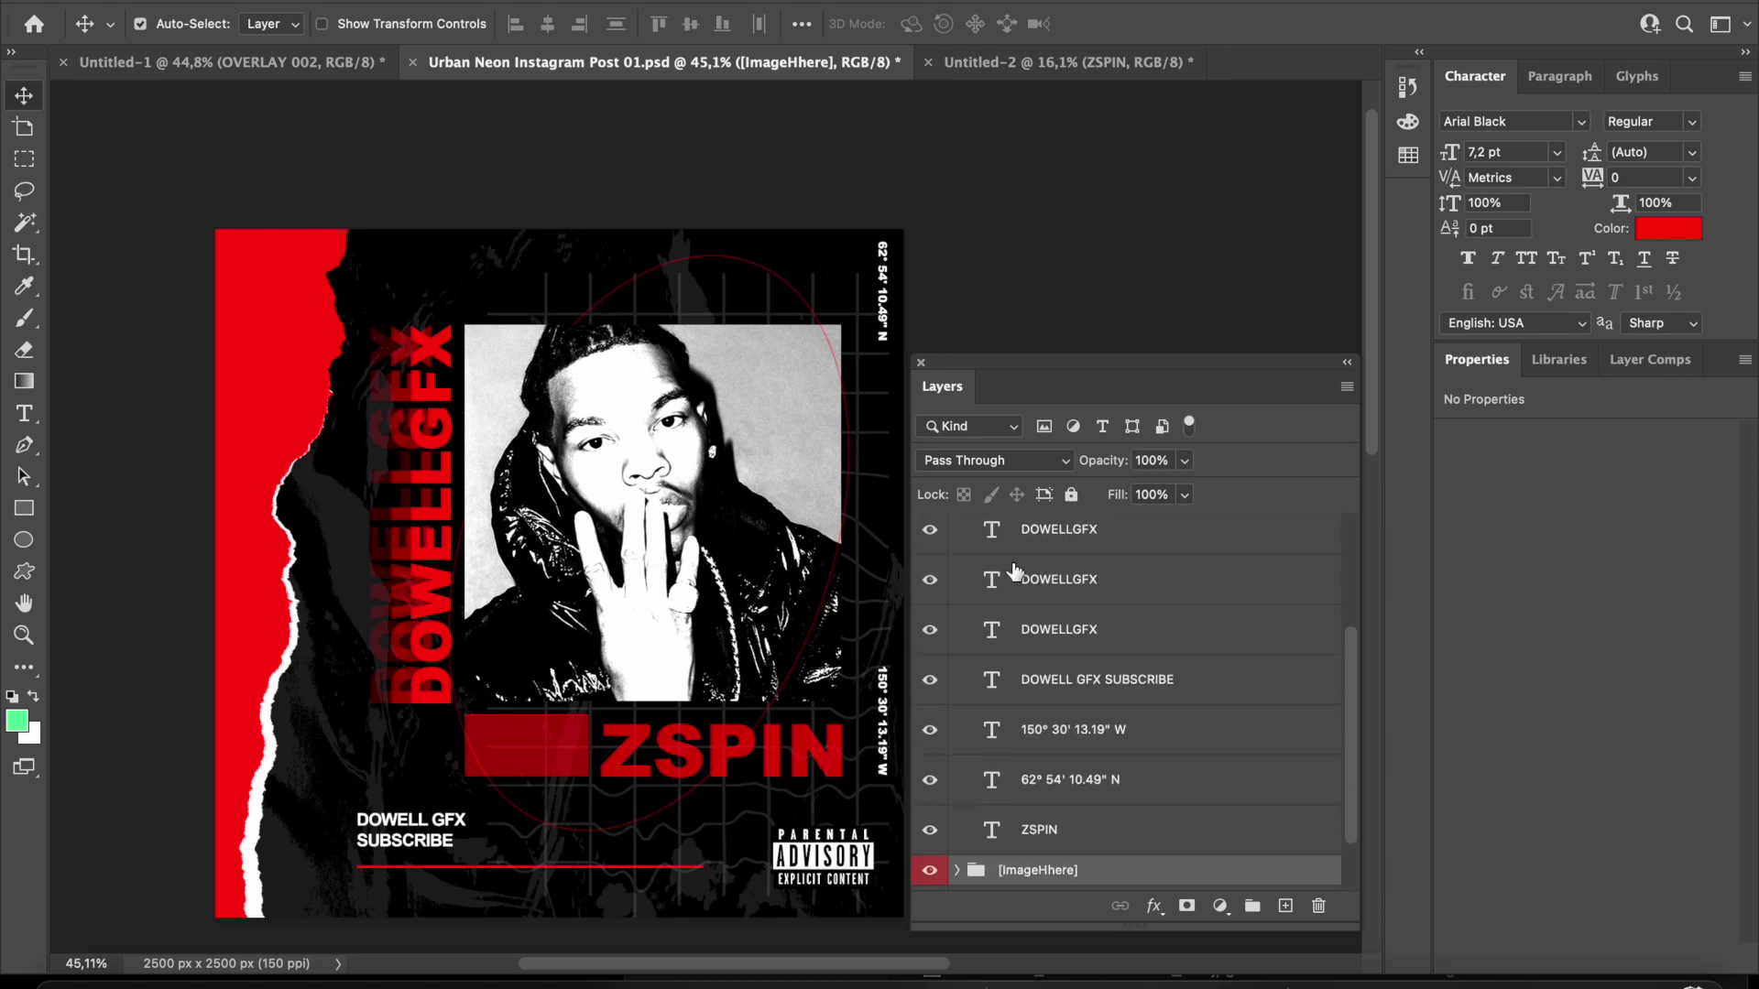
scroll(1020, 678, down, 2)
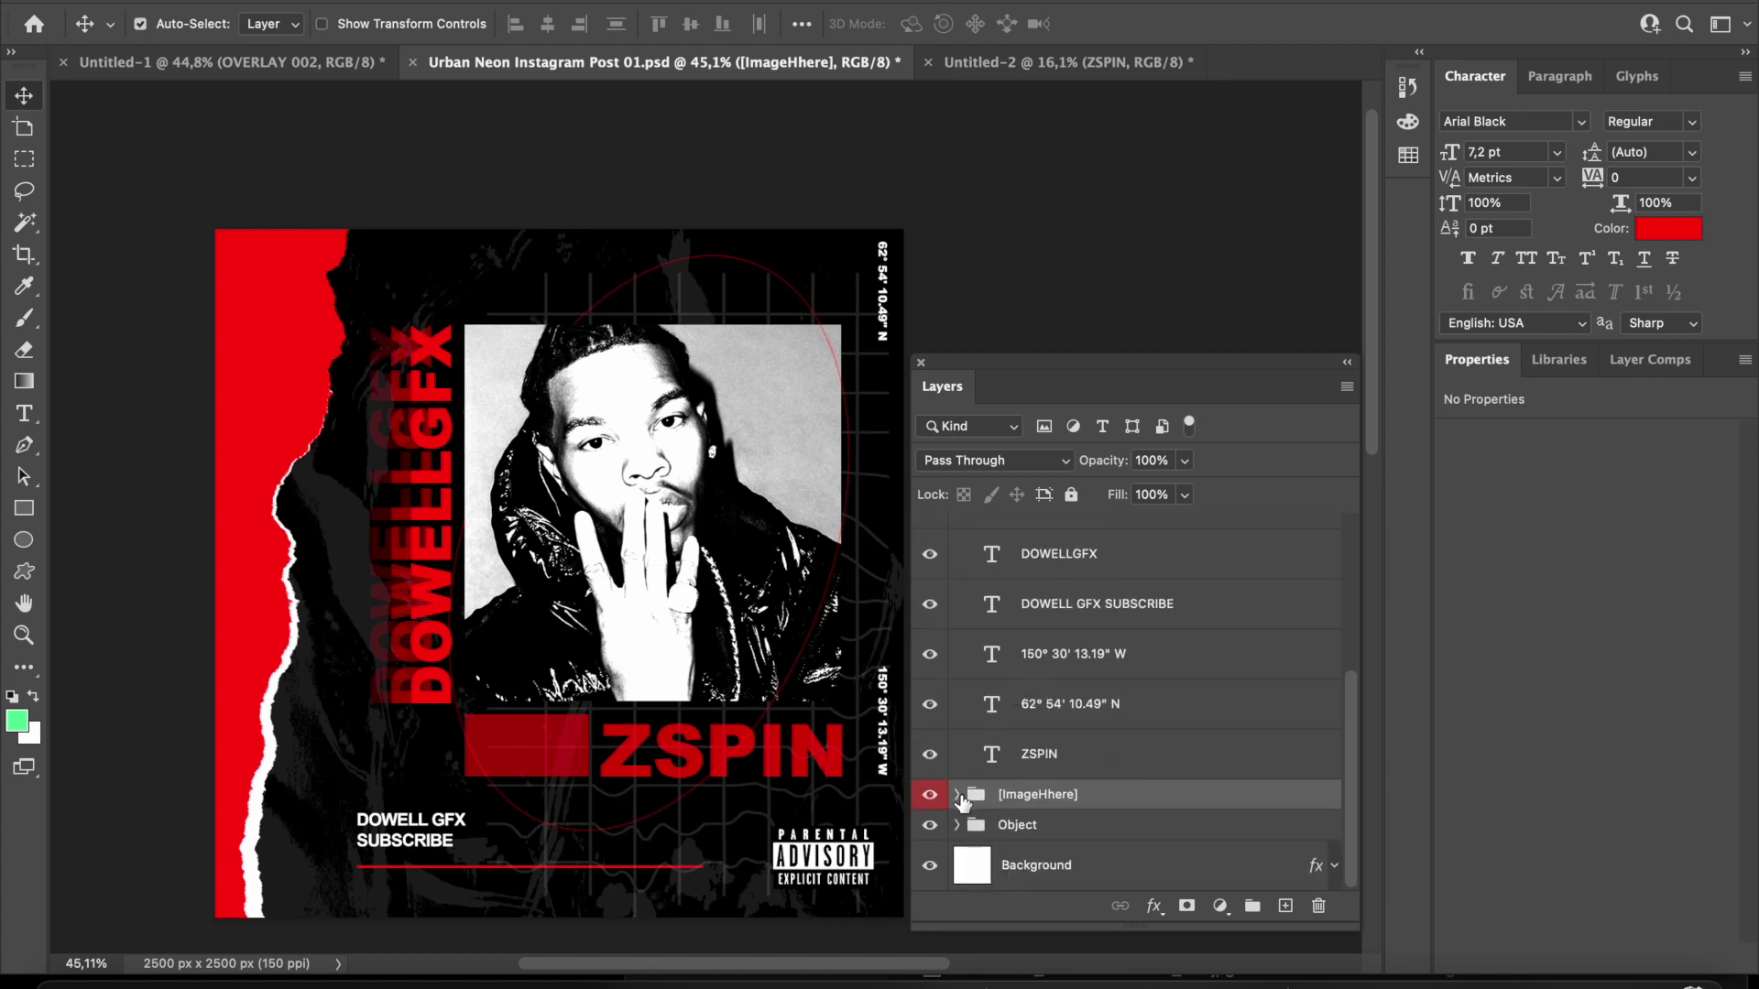
click(957, 794)
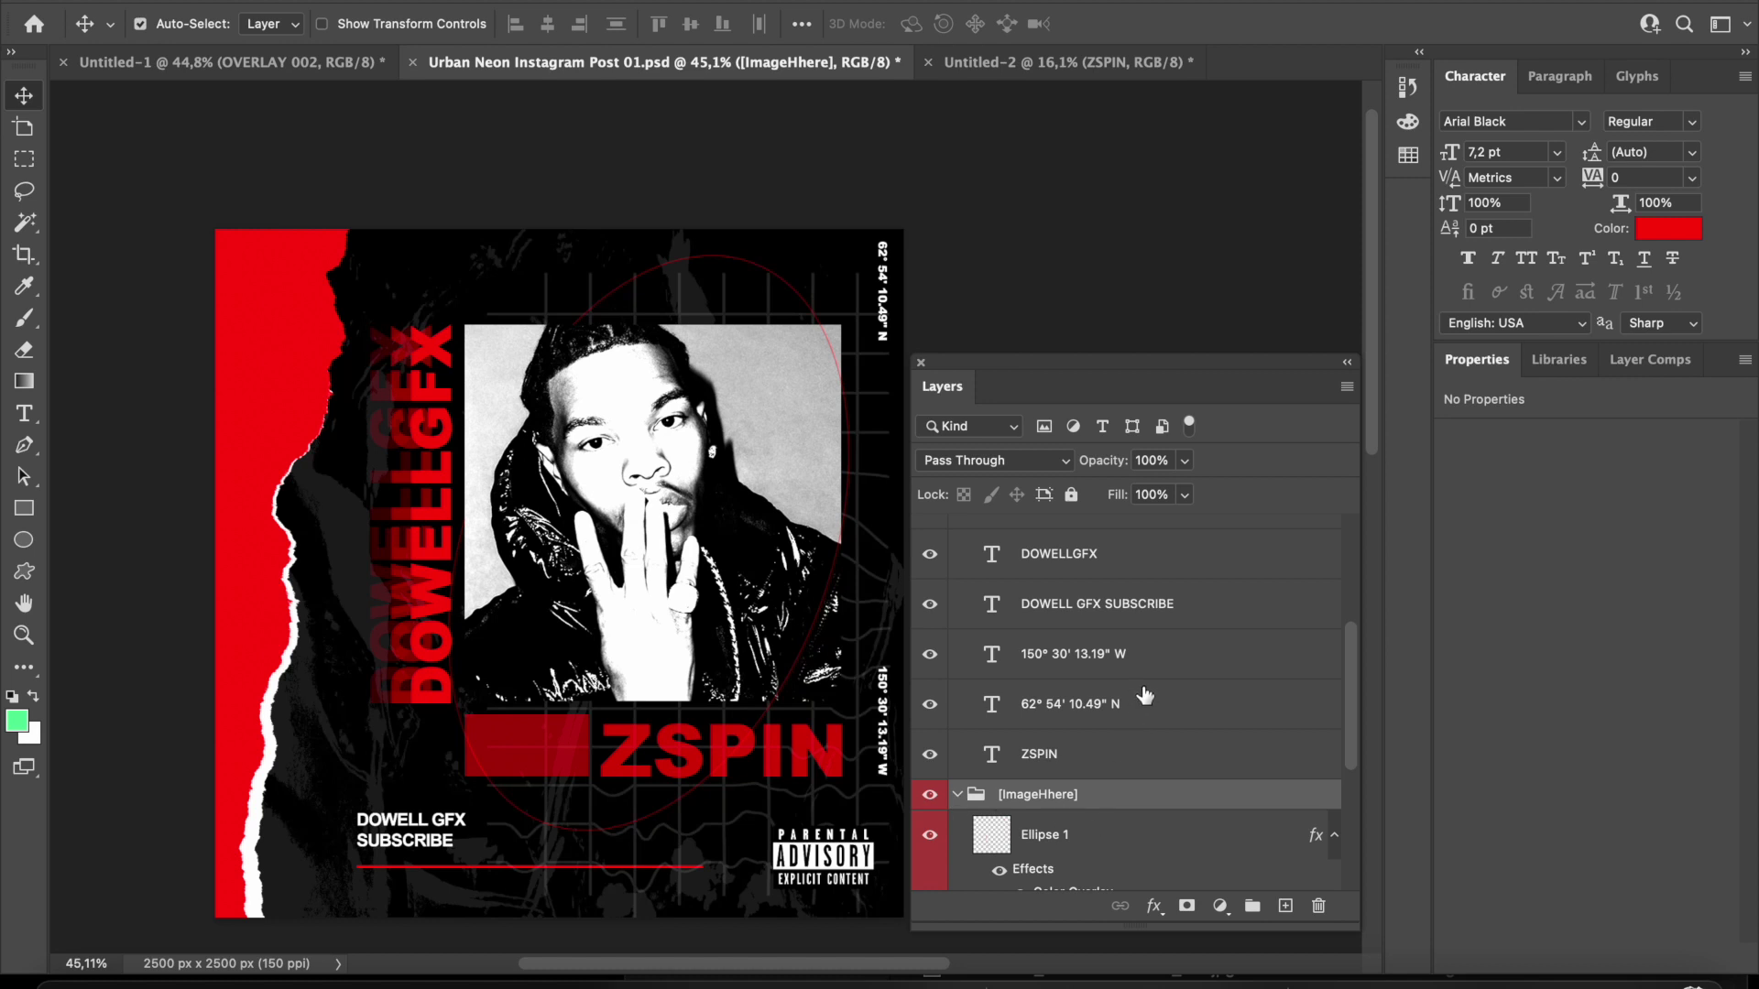
scroll(1144, 697, down, 5)
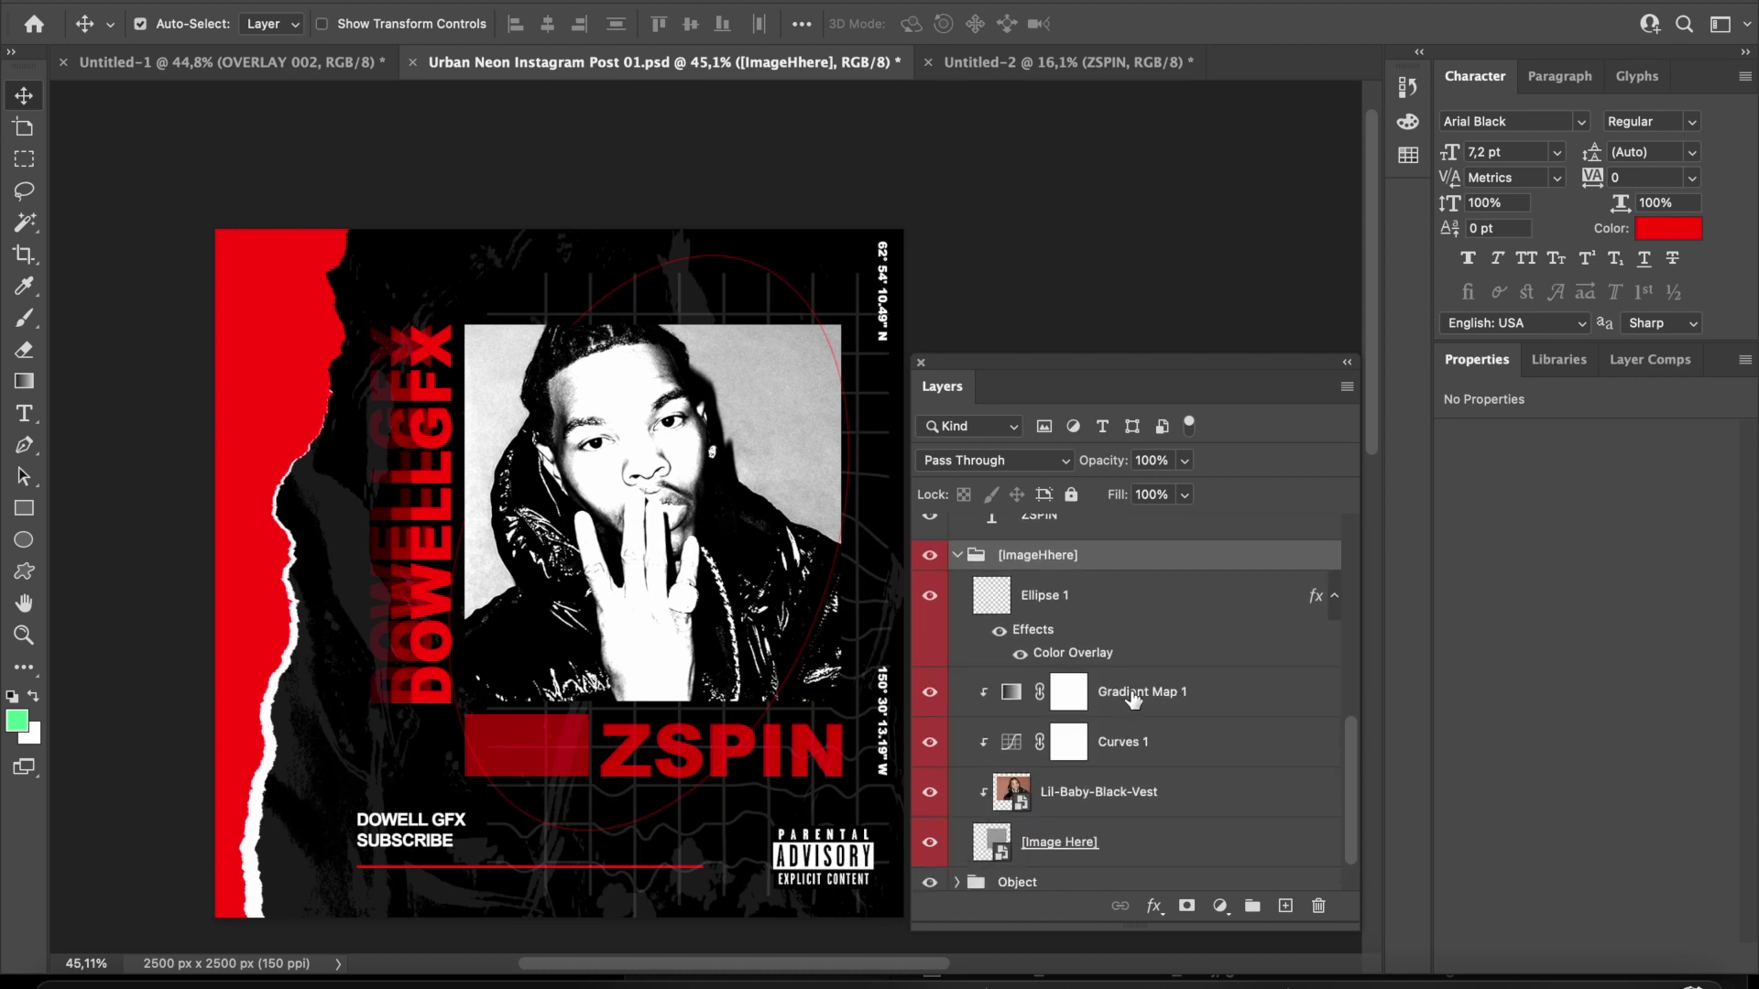
click(1013, 699)
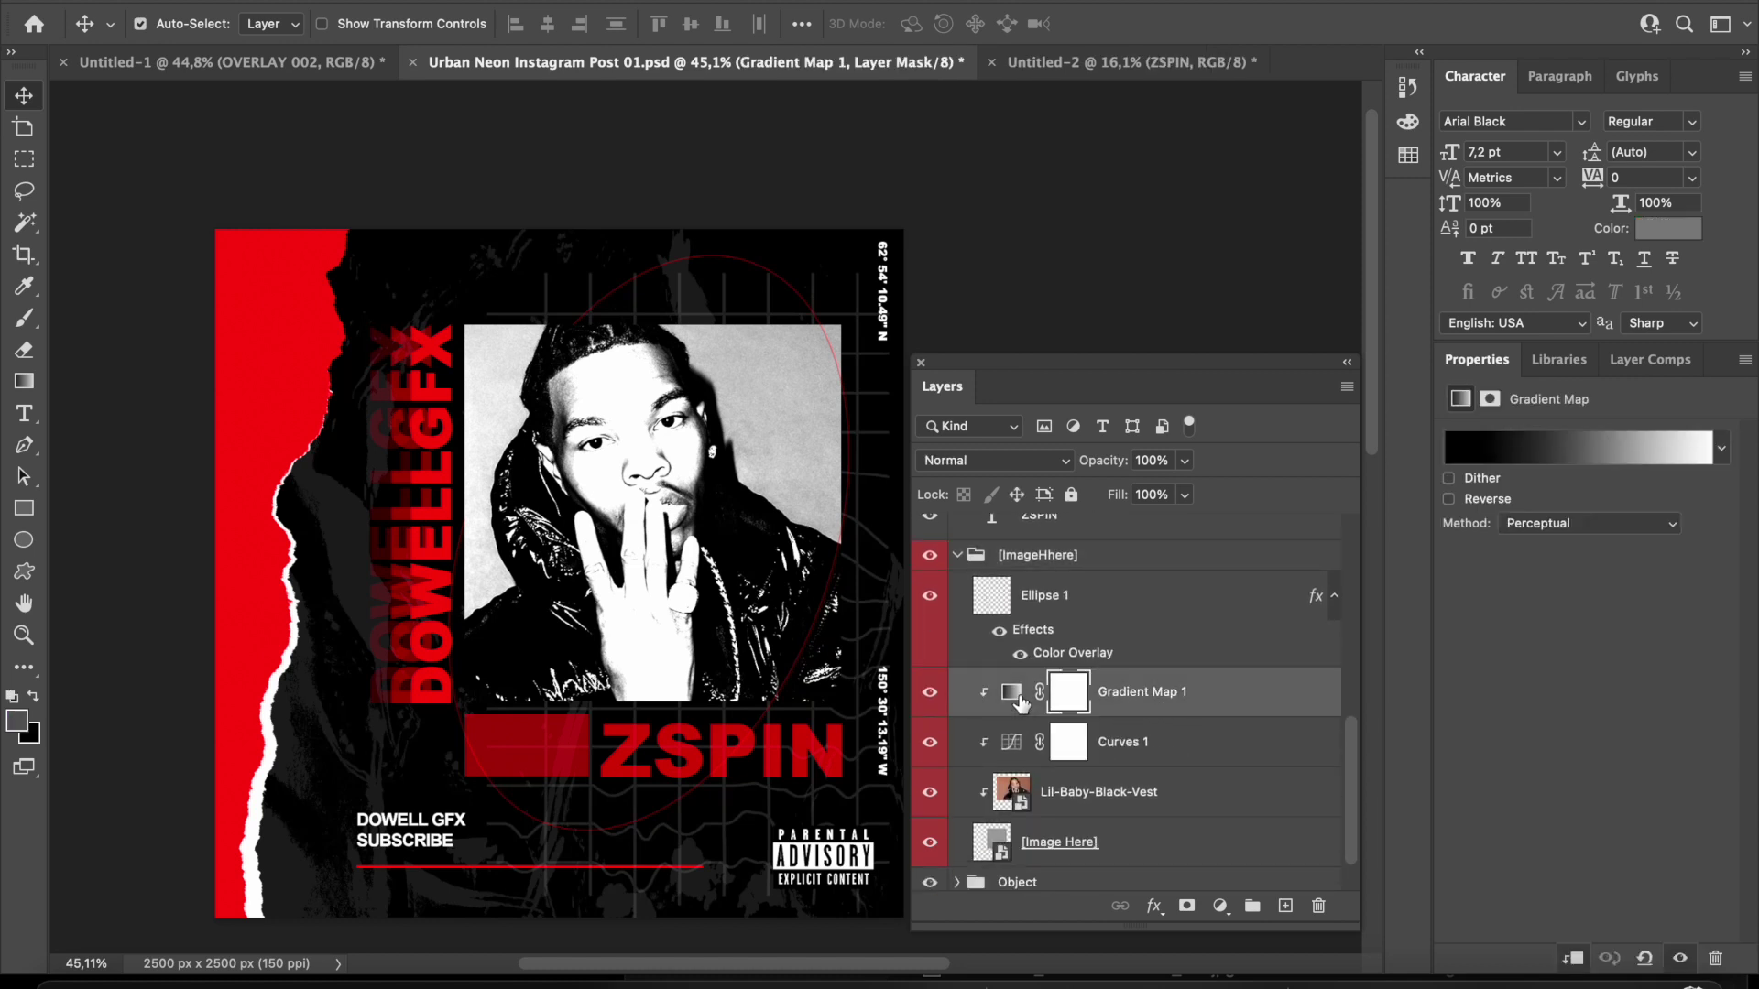
click(1601, 455)
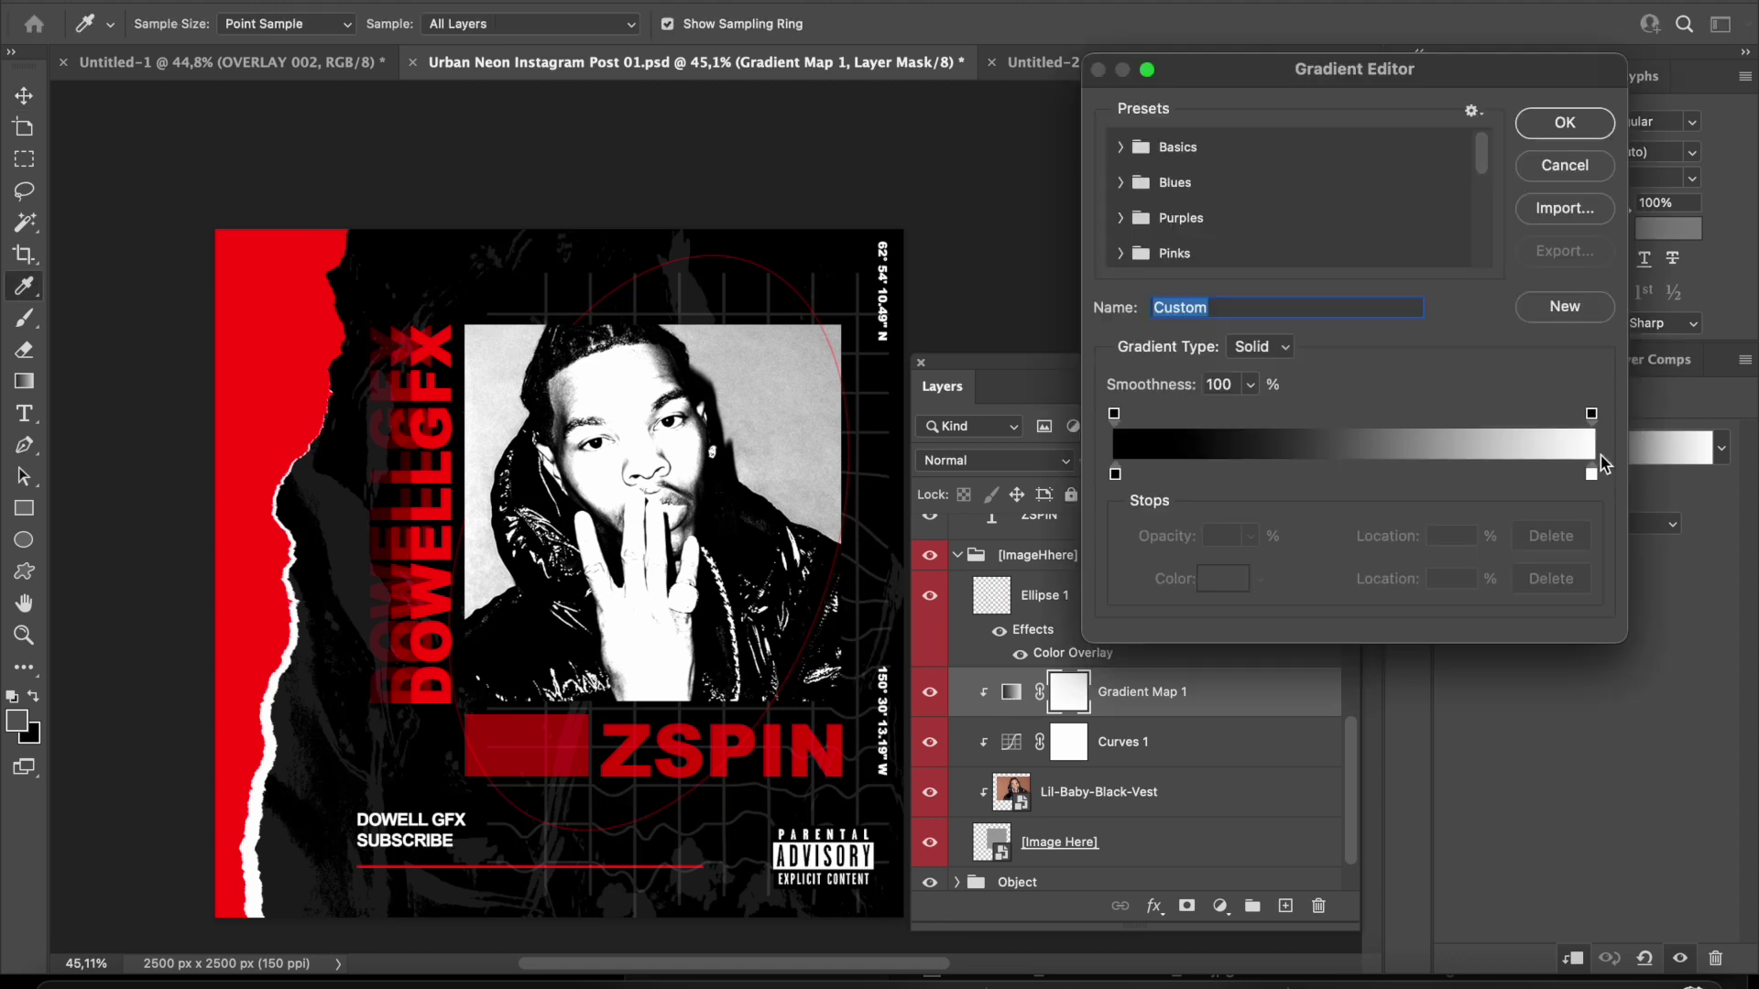
Add a deep red colour stop mid-gradient and move it toward the light end.
click(1355, 480)
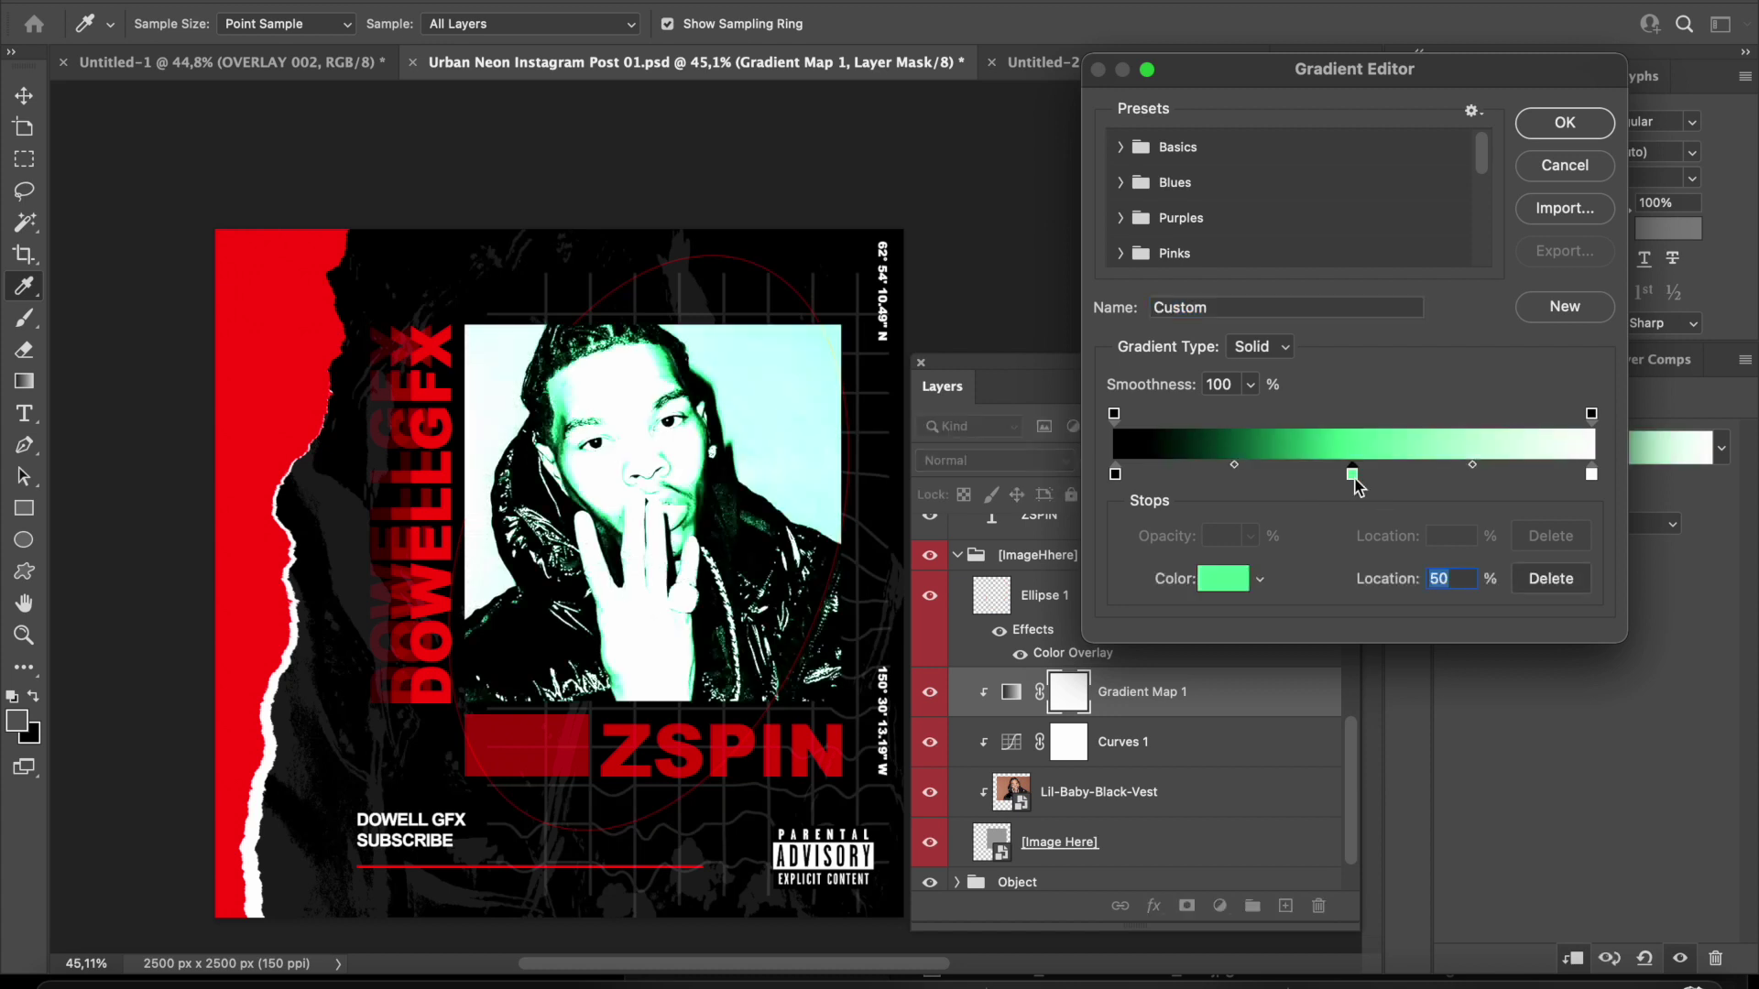
double_click(1353, 478)
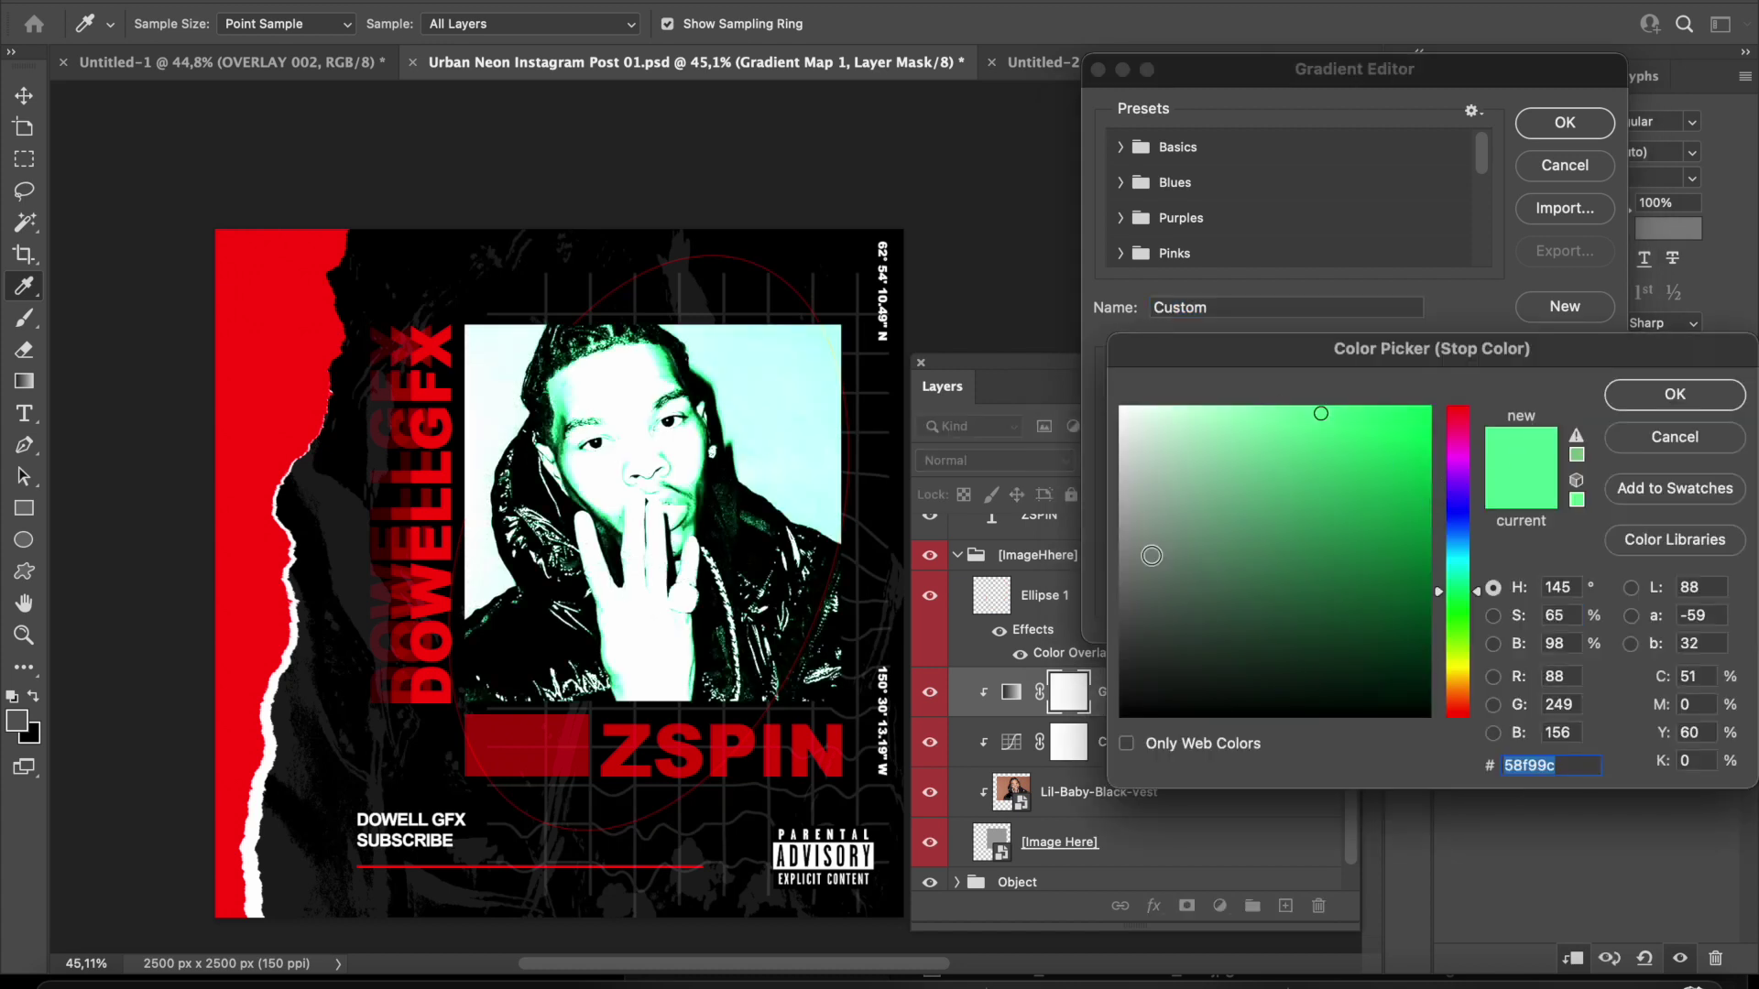
click(1460, 449)
drag(1460, 449, 1460, 410)
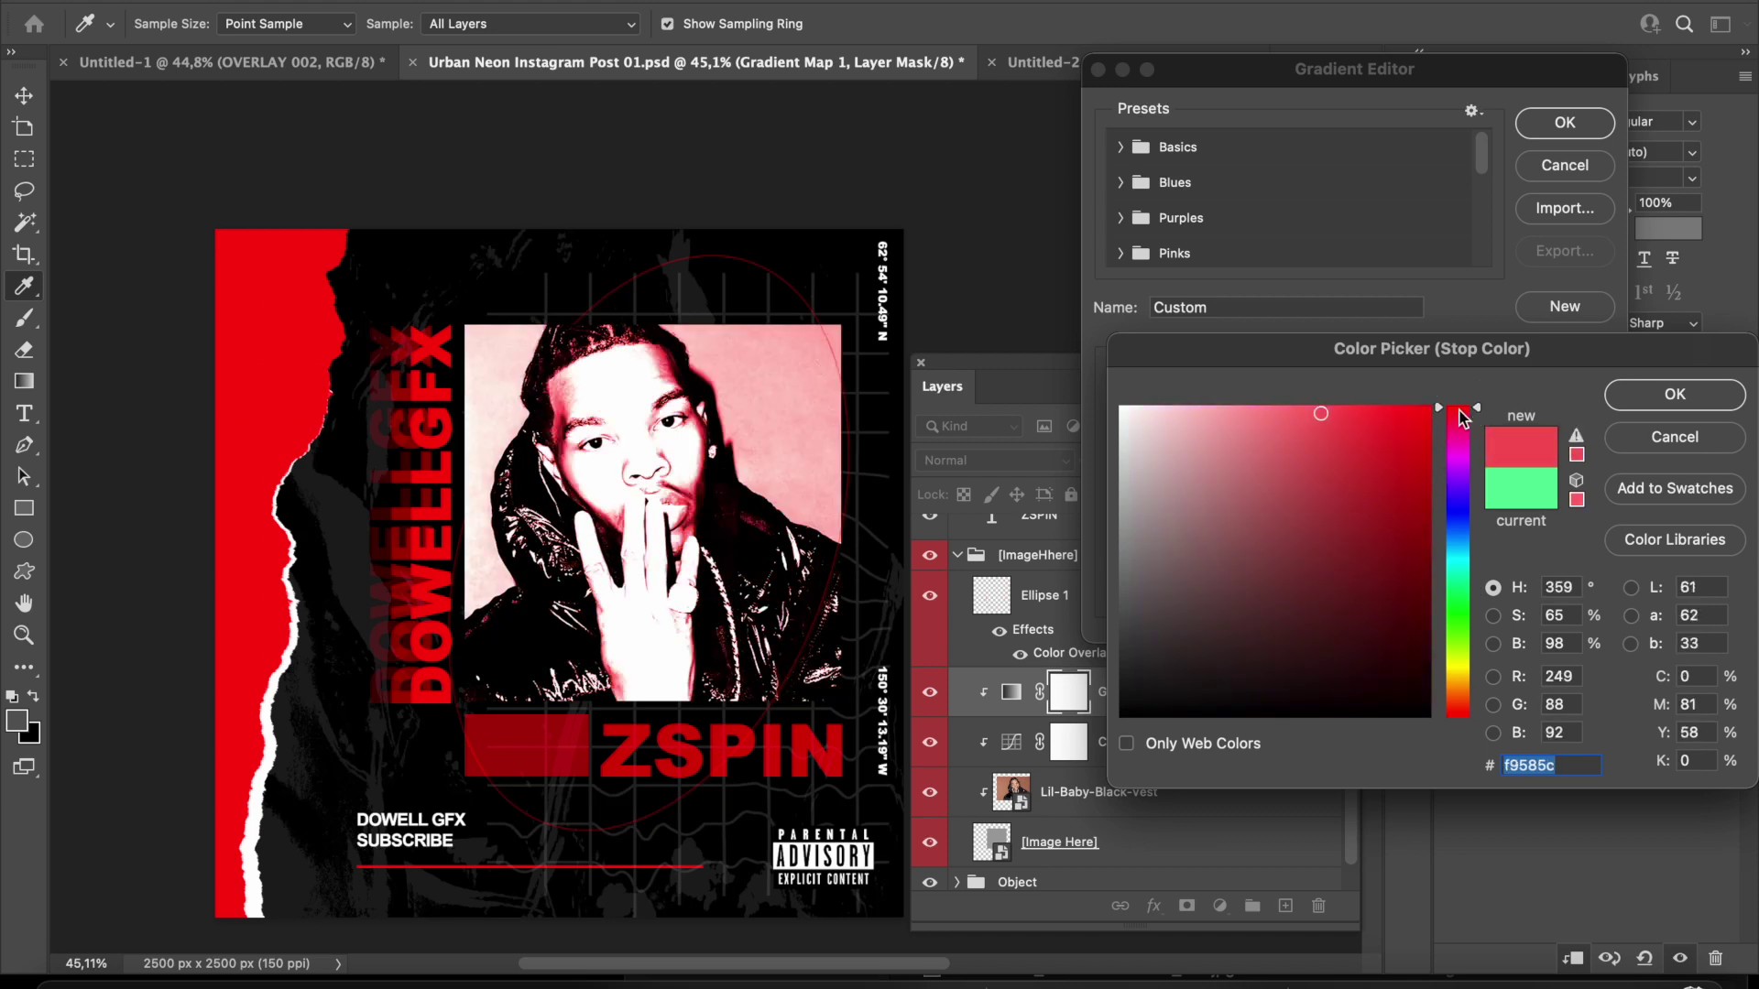
click(1401, 441)
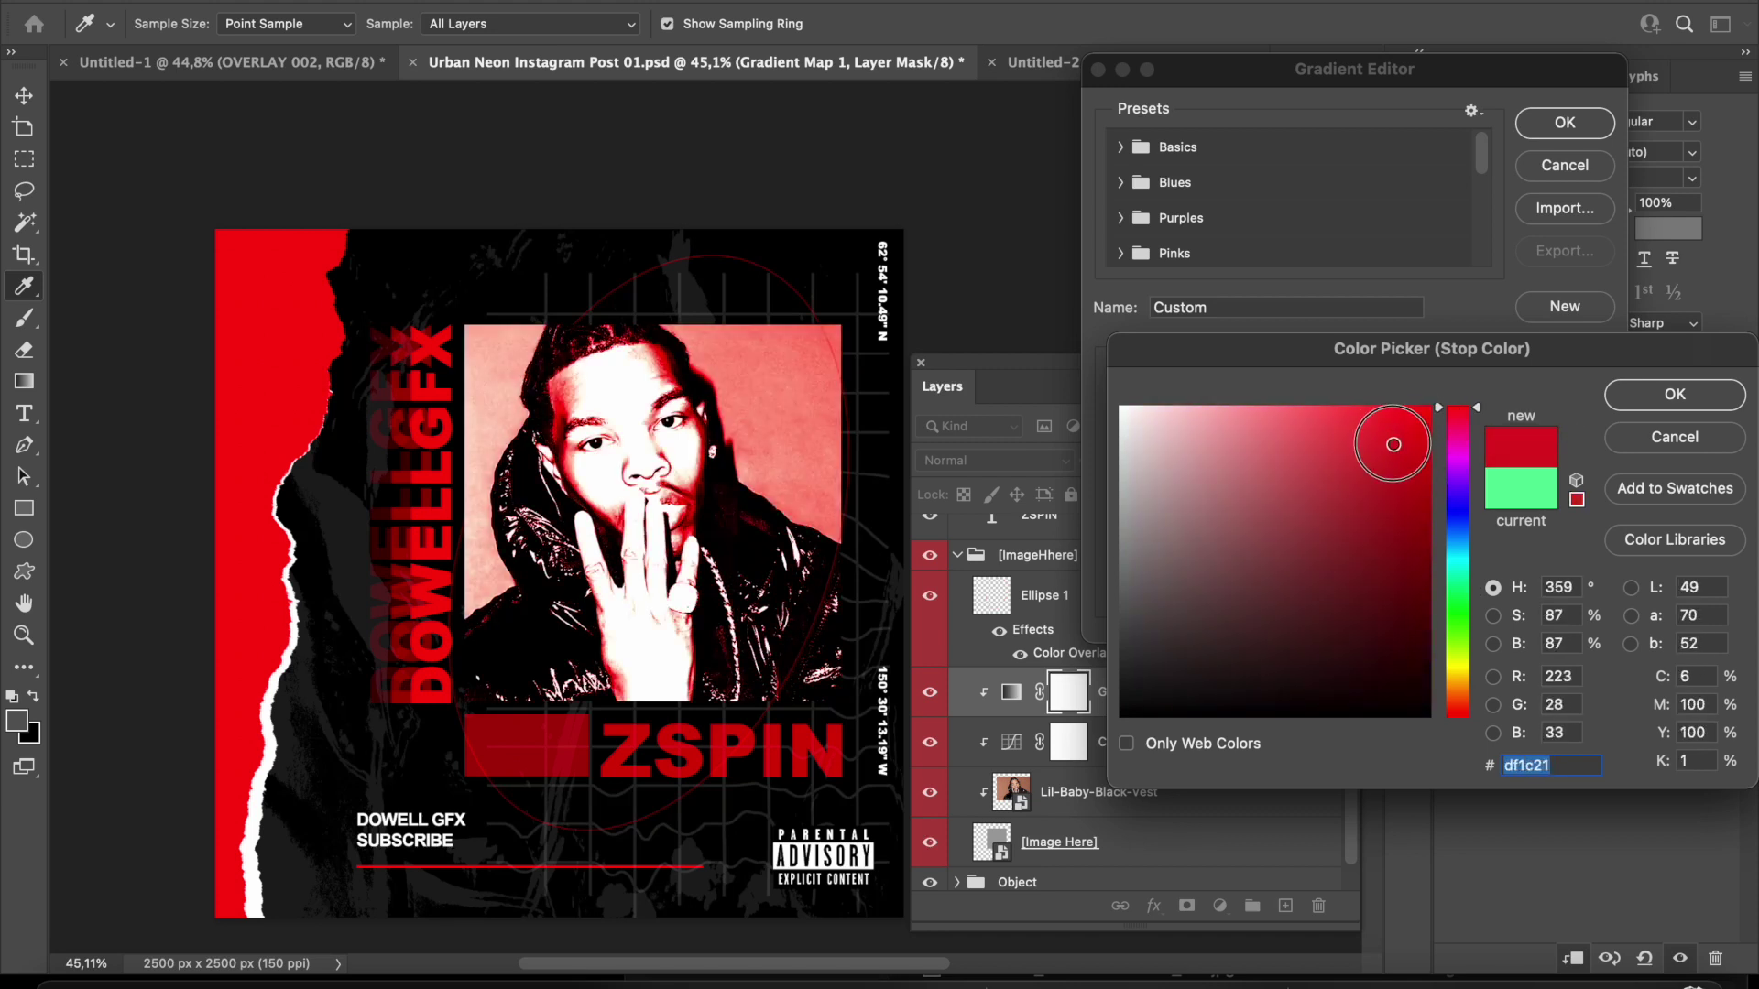
click(1651, 404)
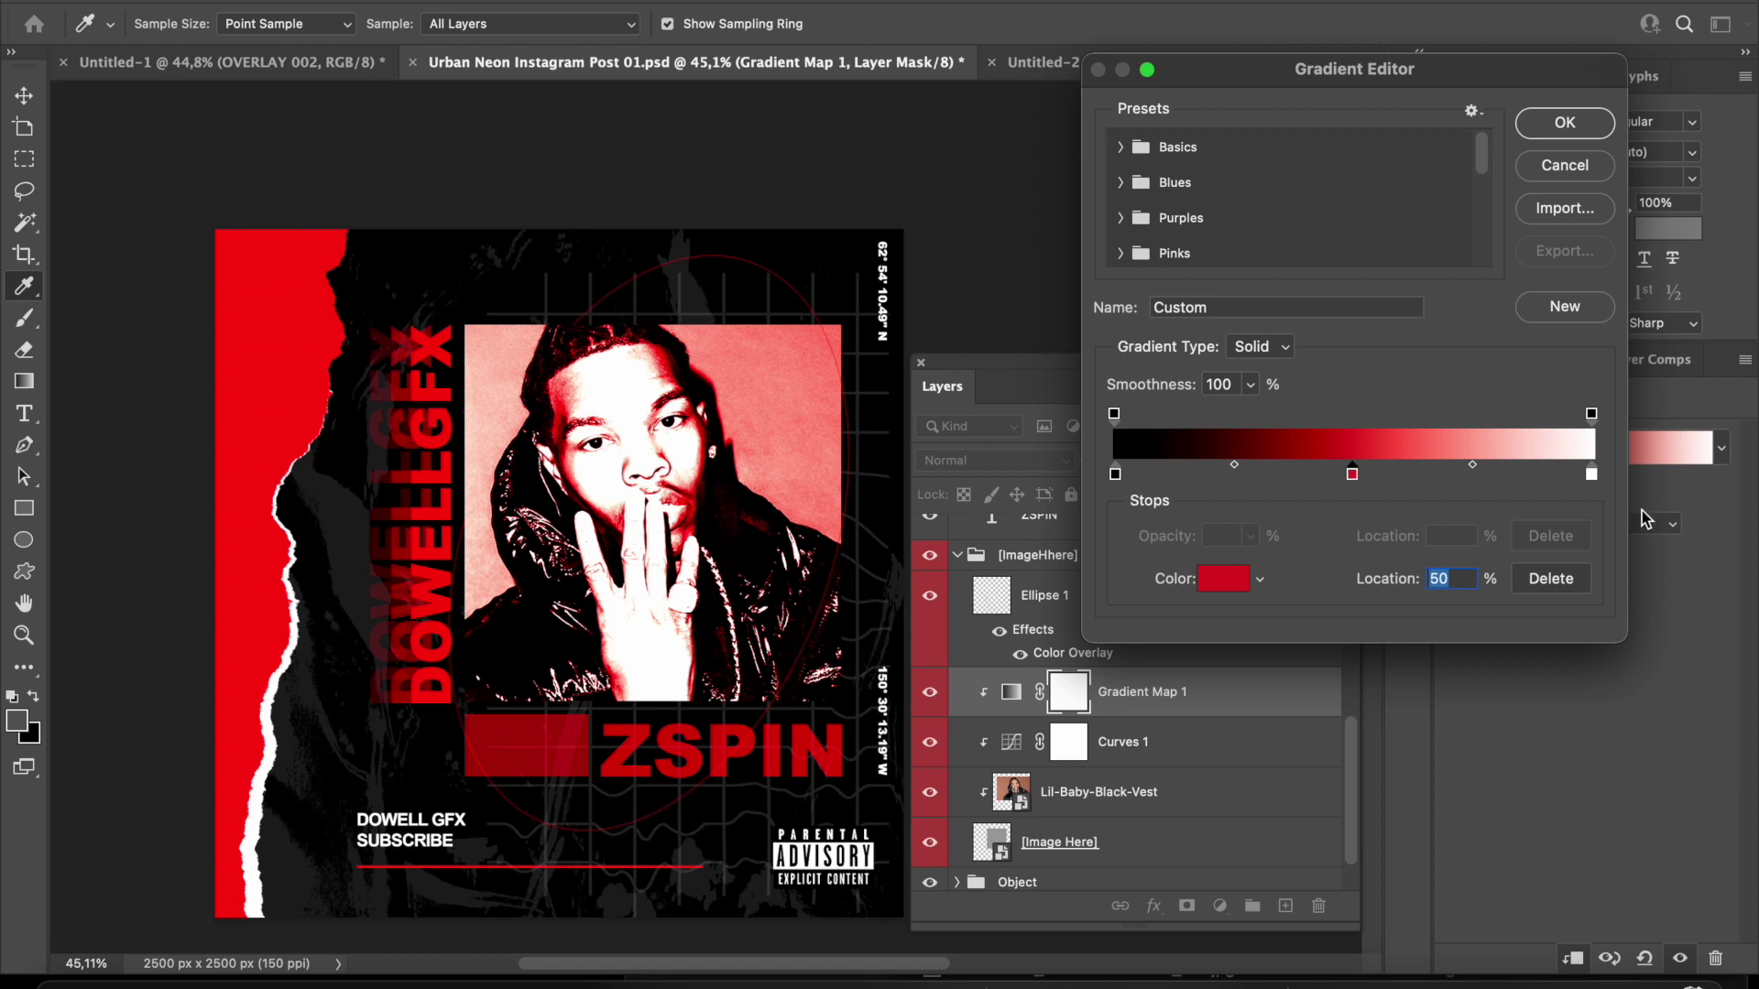
click(1360, 482)
drag(1360, 482, 1416, 487)
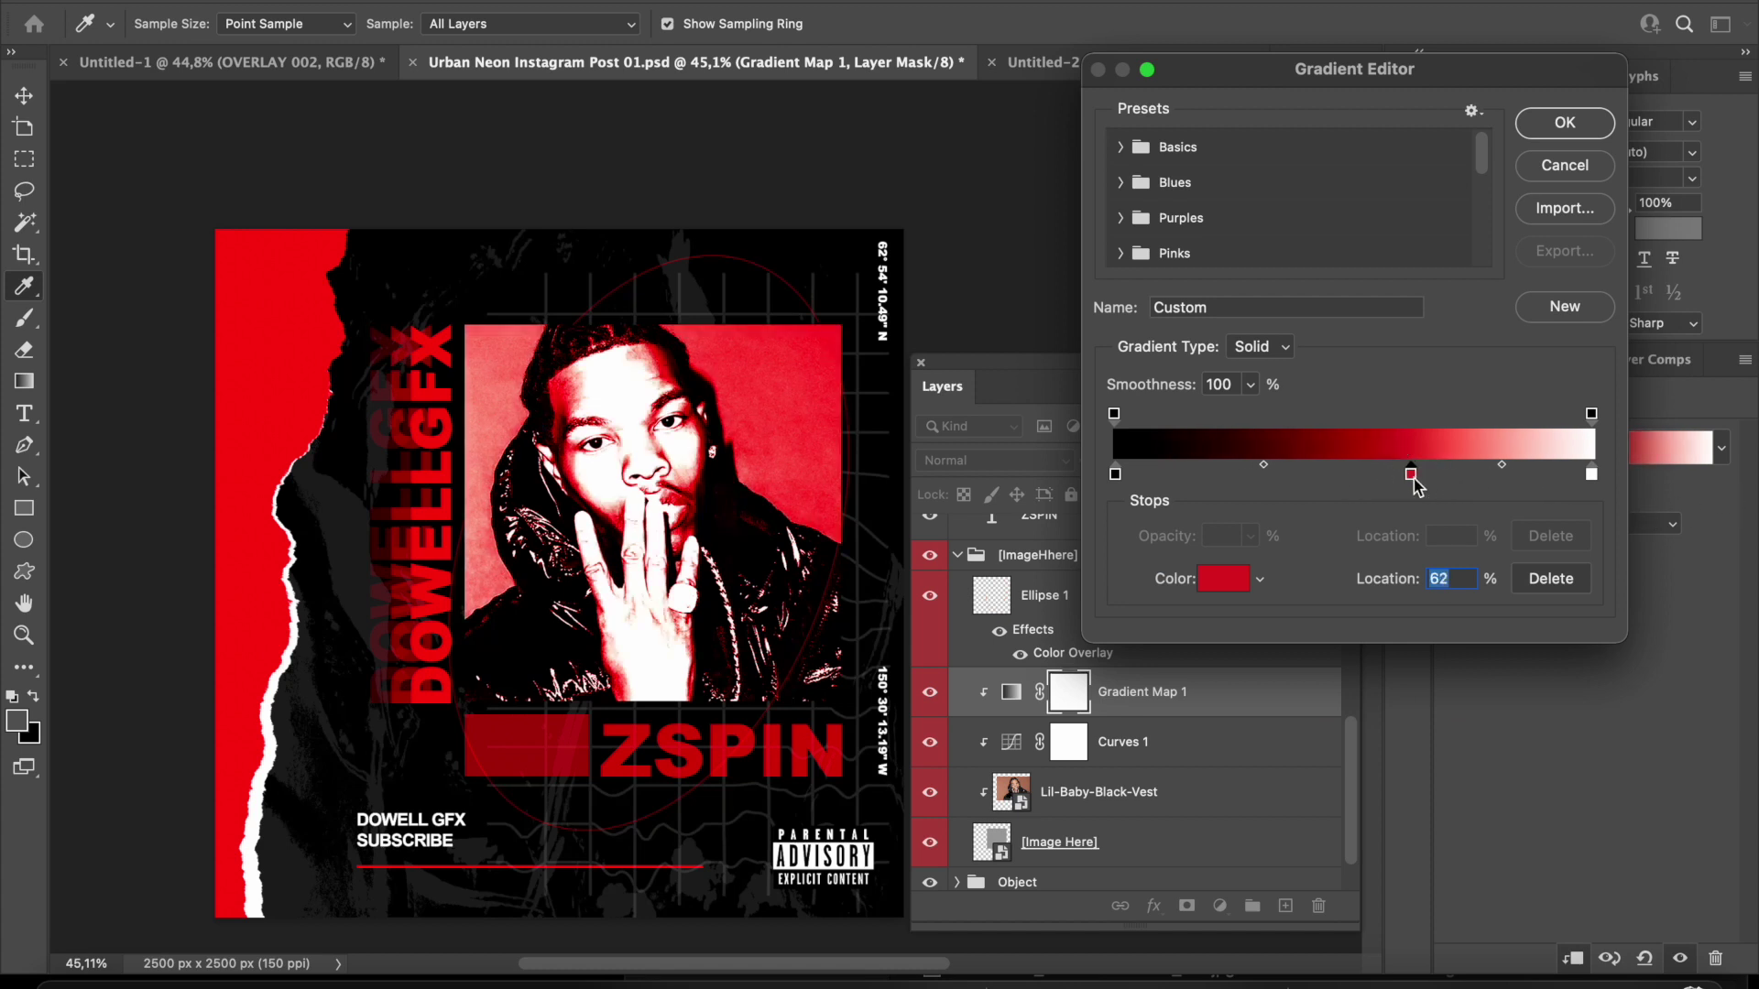
Make the white end stop pale pink and shift the red stop to 74%.
click(1592, 476)
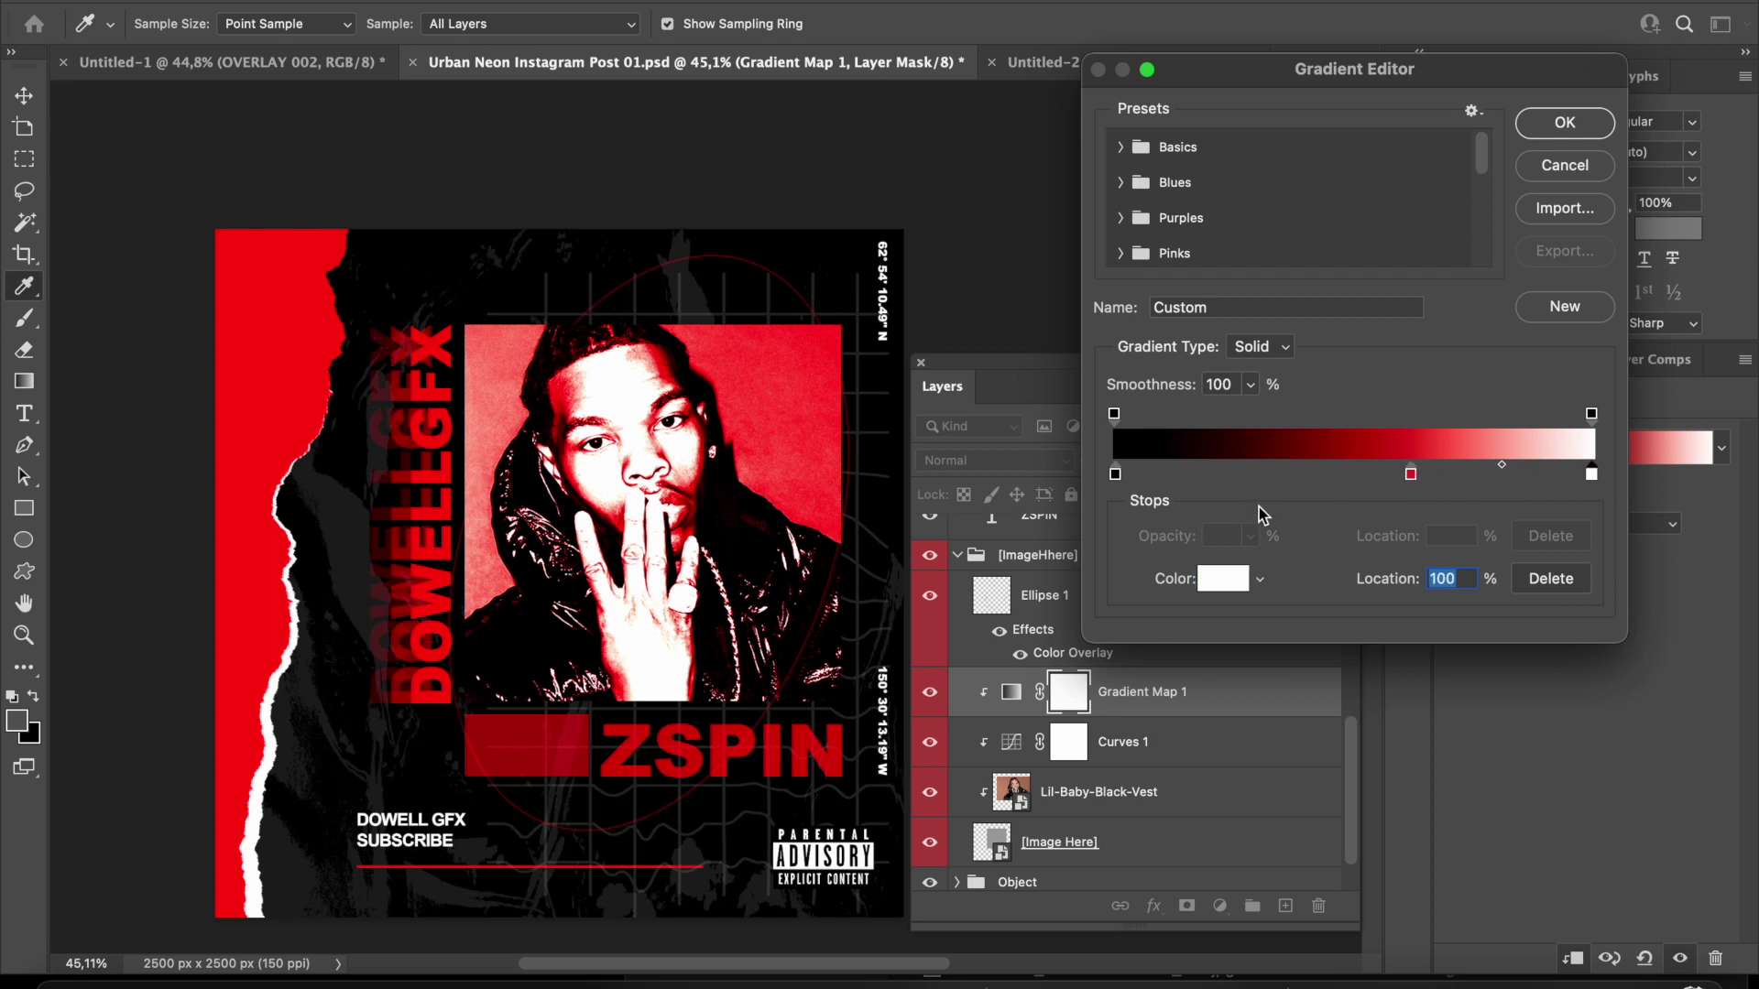
click(1218, 578)
click(1191, 418)
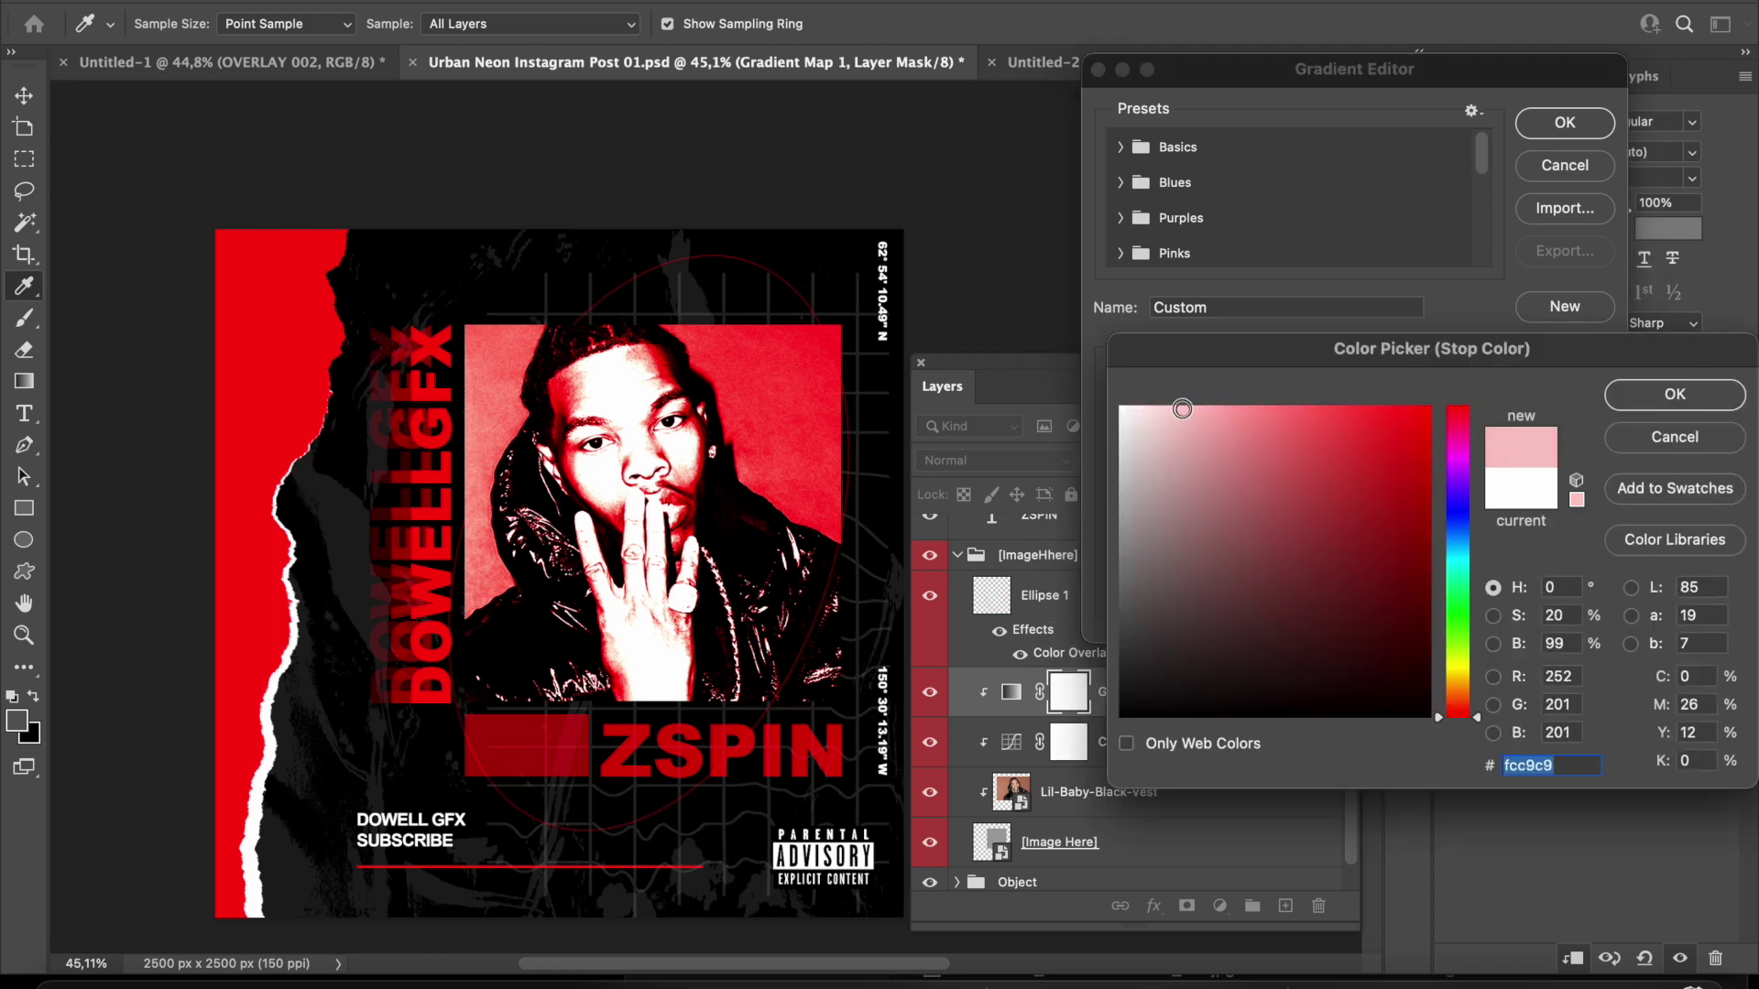
key(Return)
click(1425, 474)
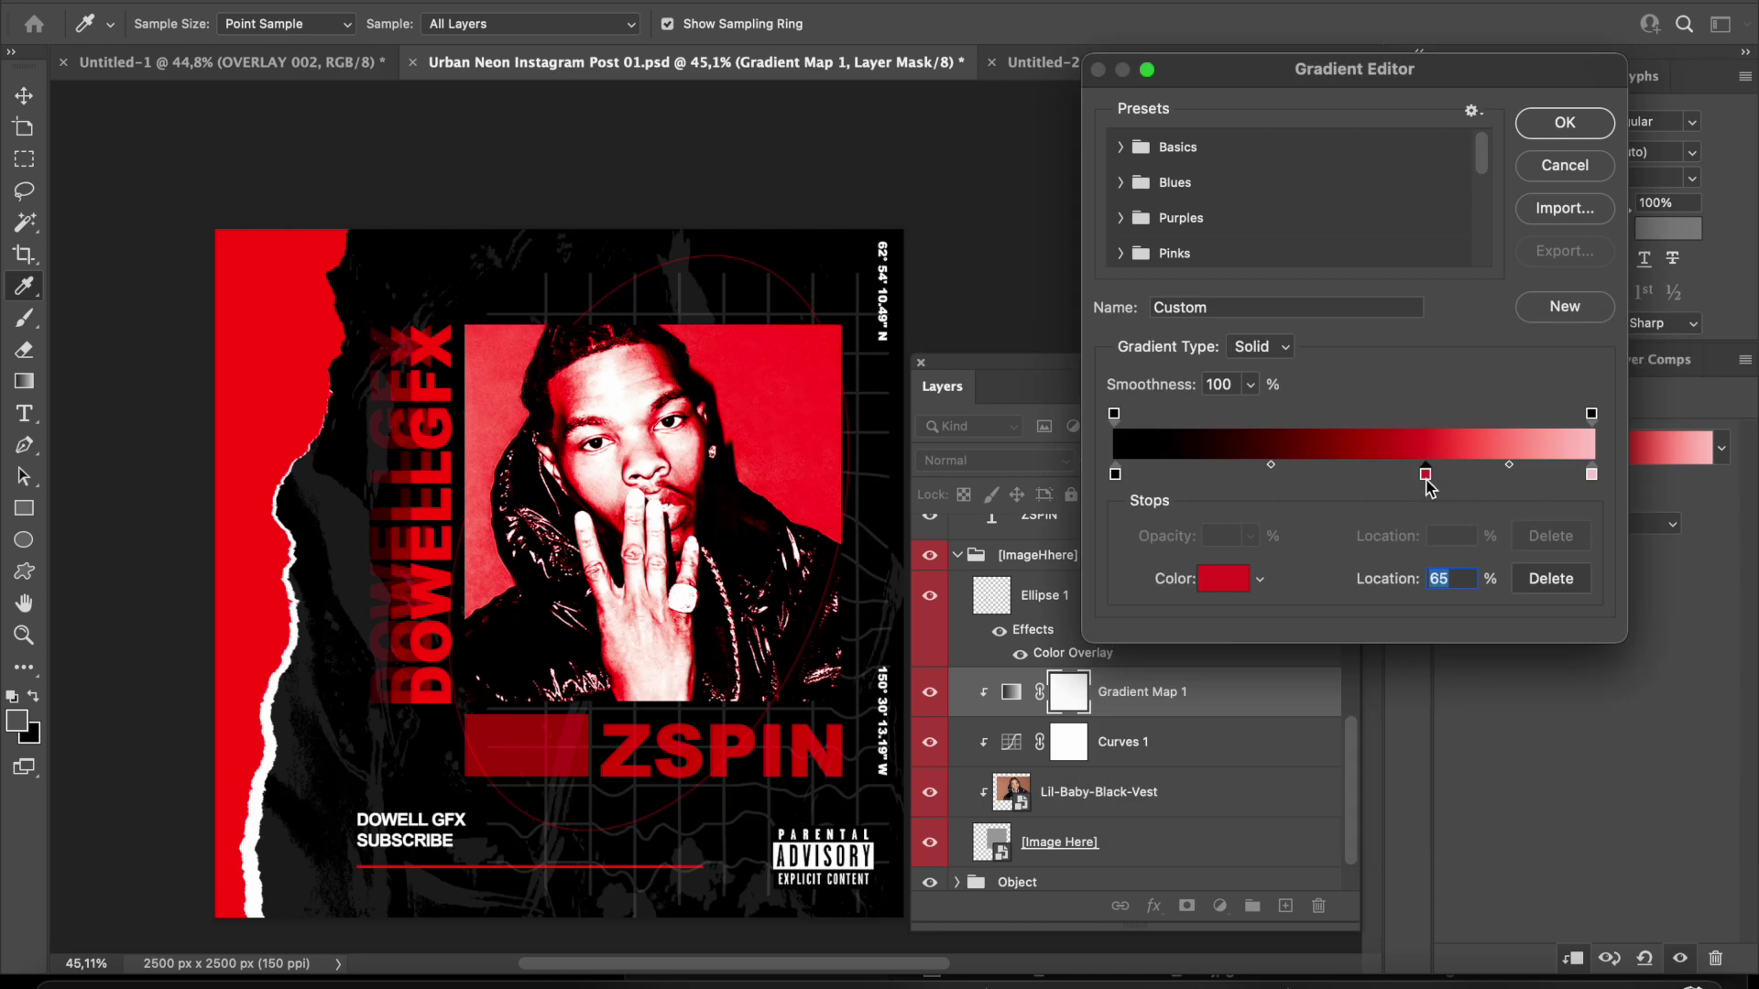
drag(1425, 474, 1469, 474)
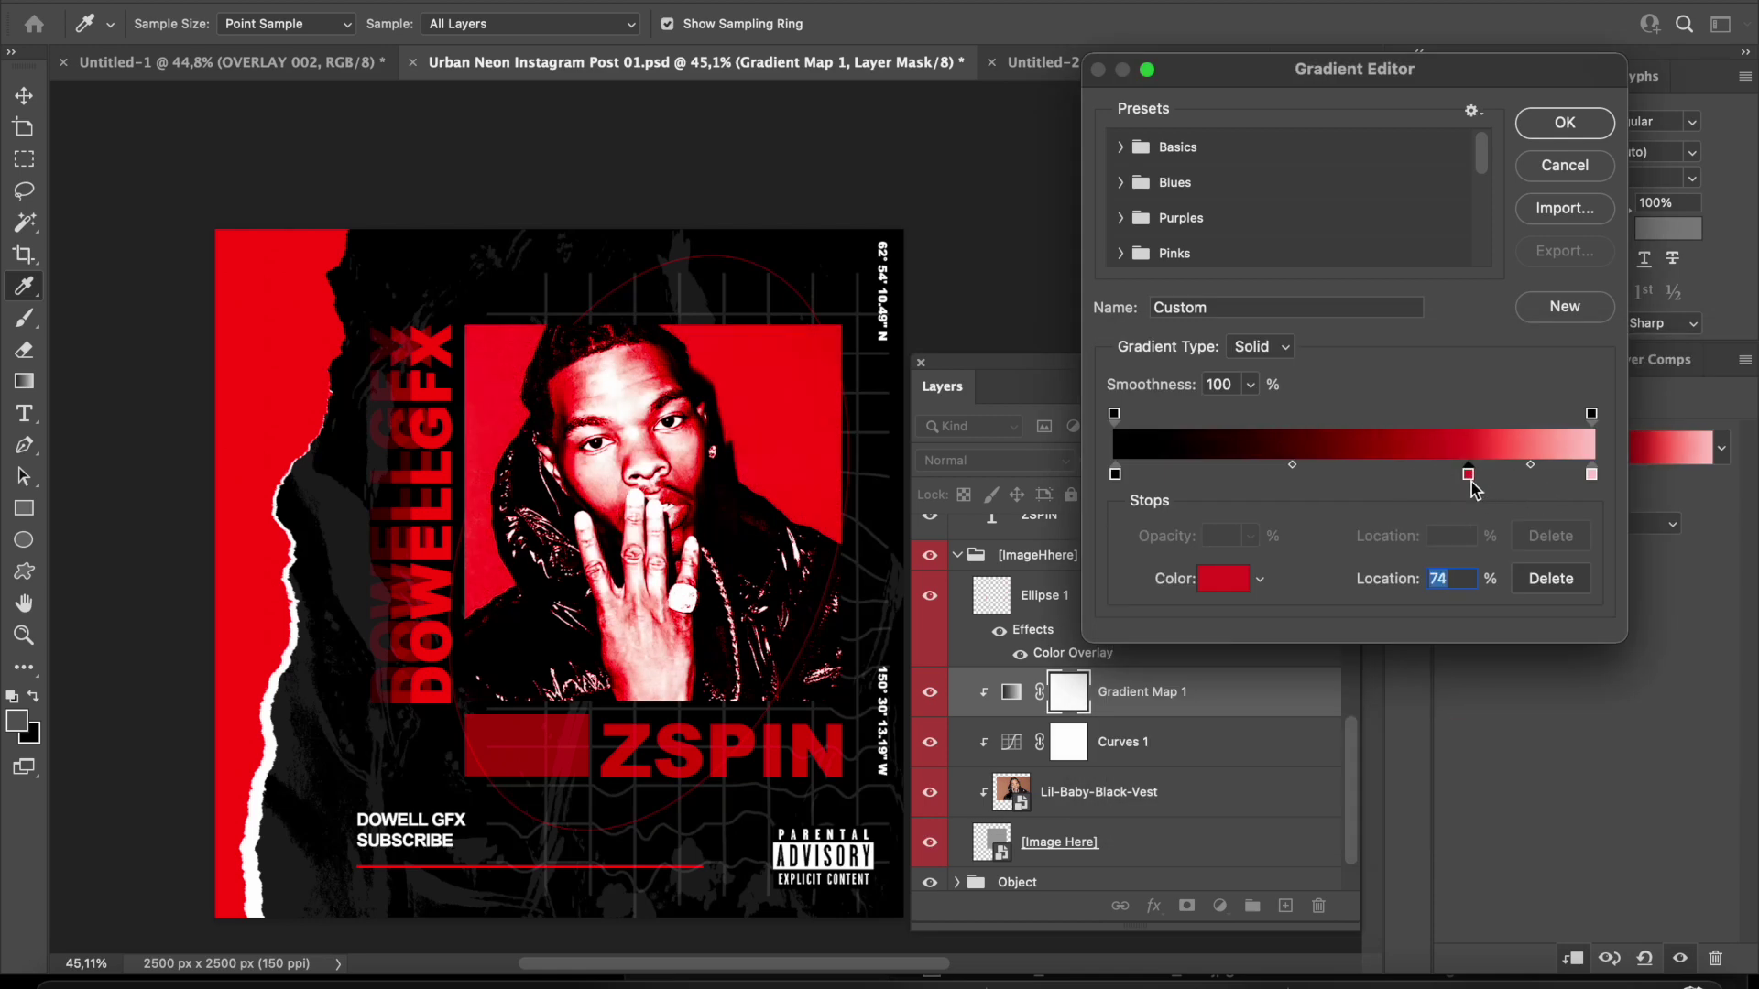
Add a dark grey #282828 stop at 10%, nudge red to 78%, and apply.
click(1164, 475)
click(1225, 578)
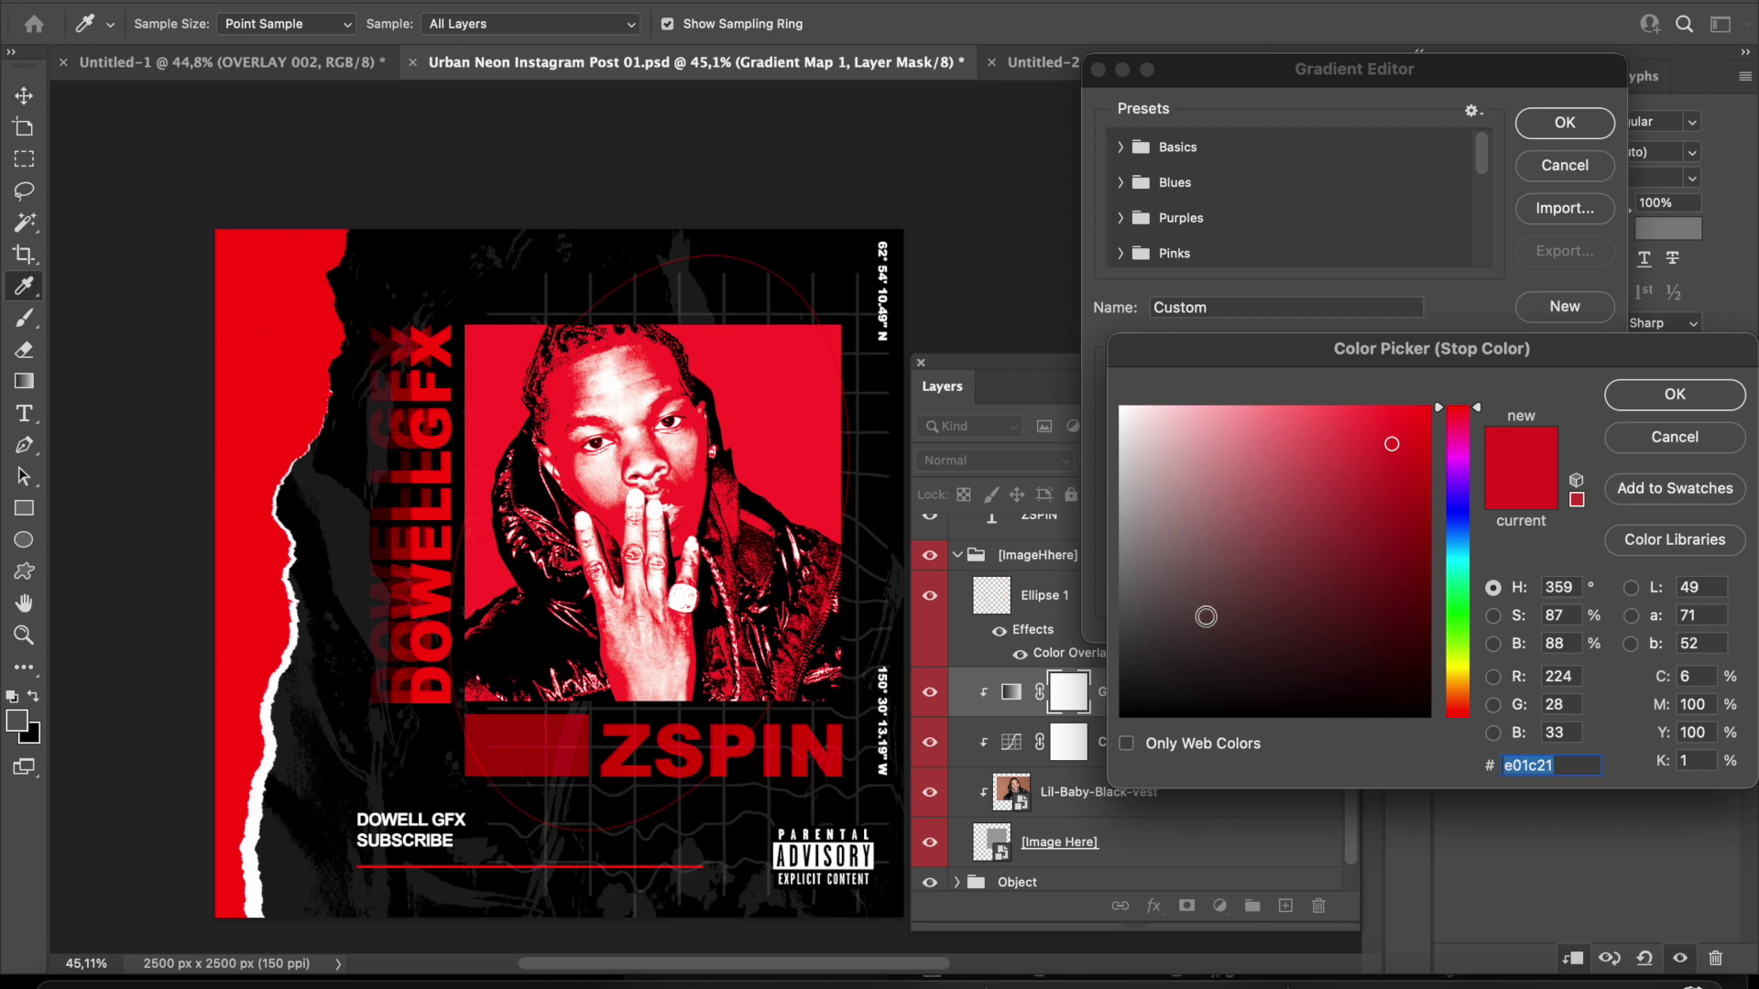
click(1180, 630)
drag(1180, 630, 1013, 667)
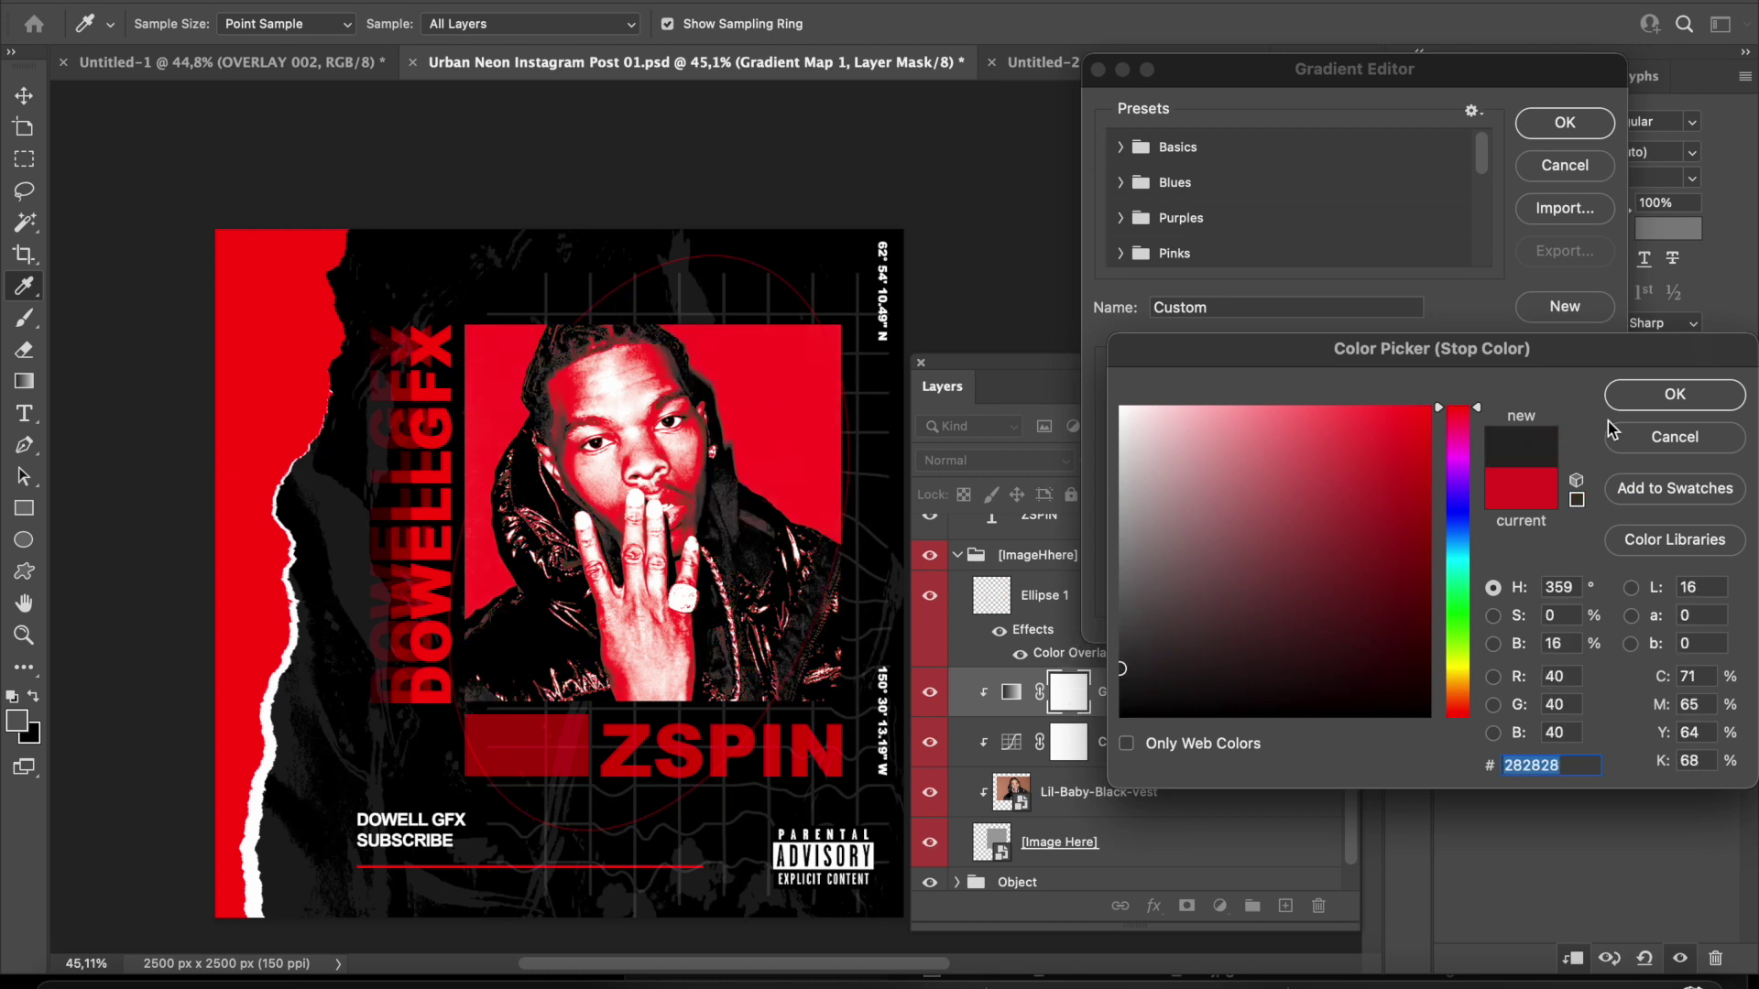
click(1641, 395)
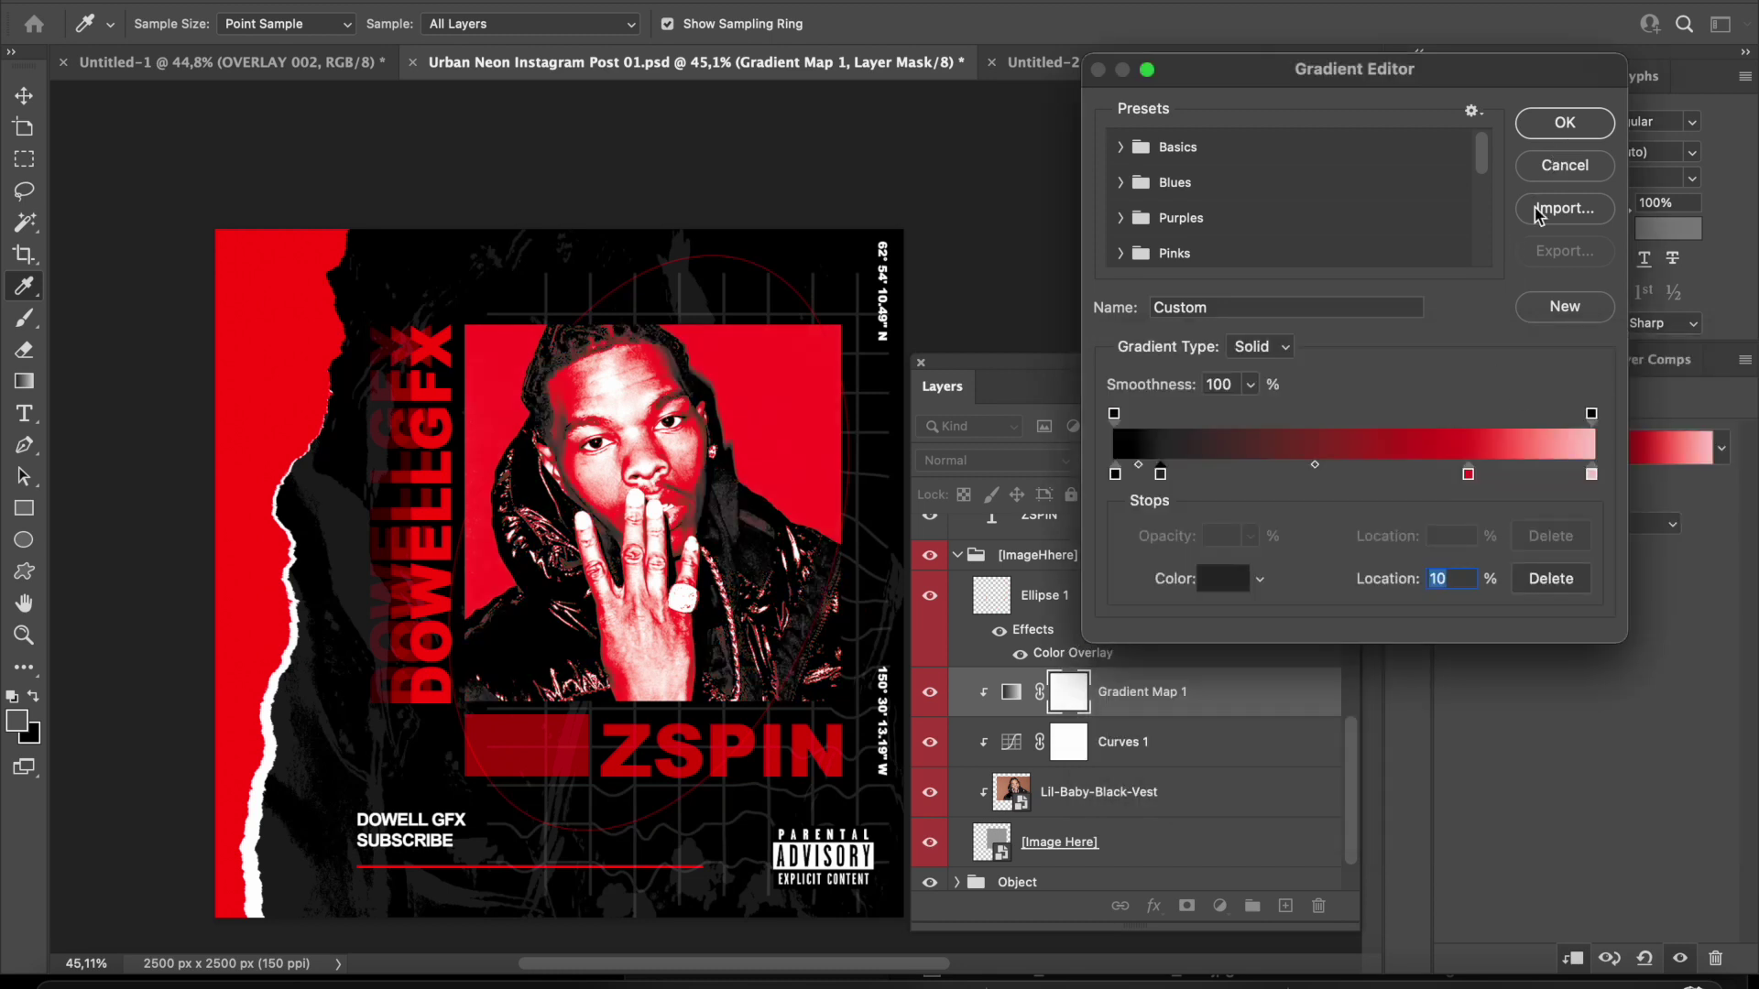
click(1469, 474)
drag(1464, 471, 1486, 475)
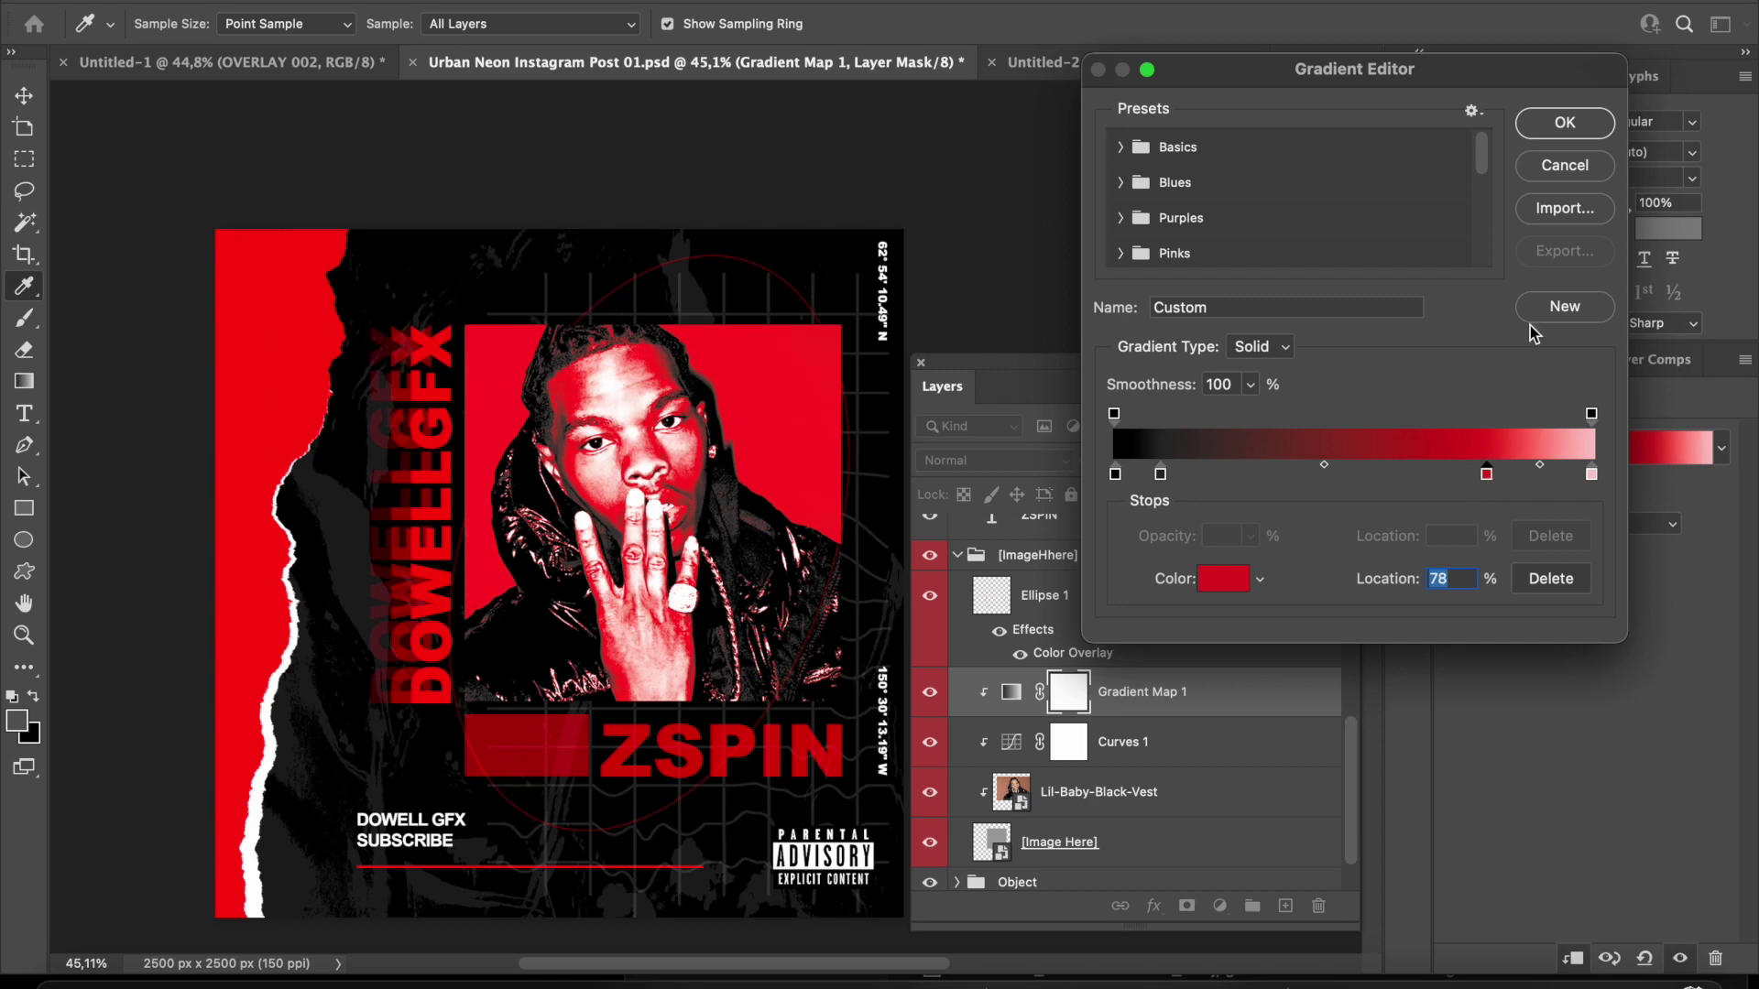
click(1566, 123)
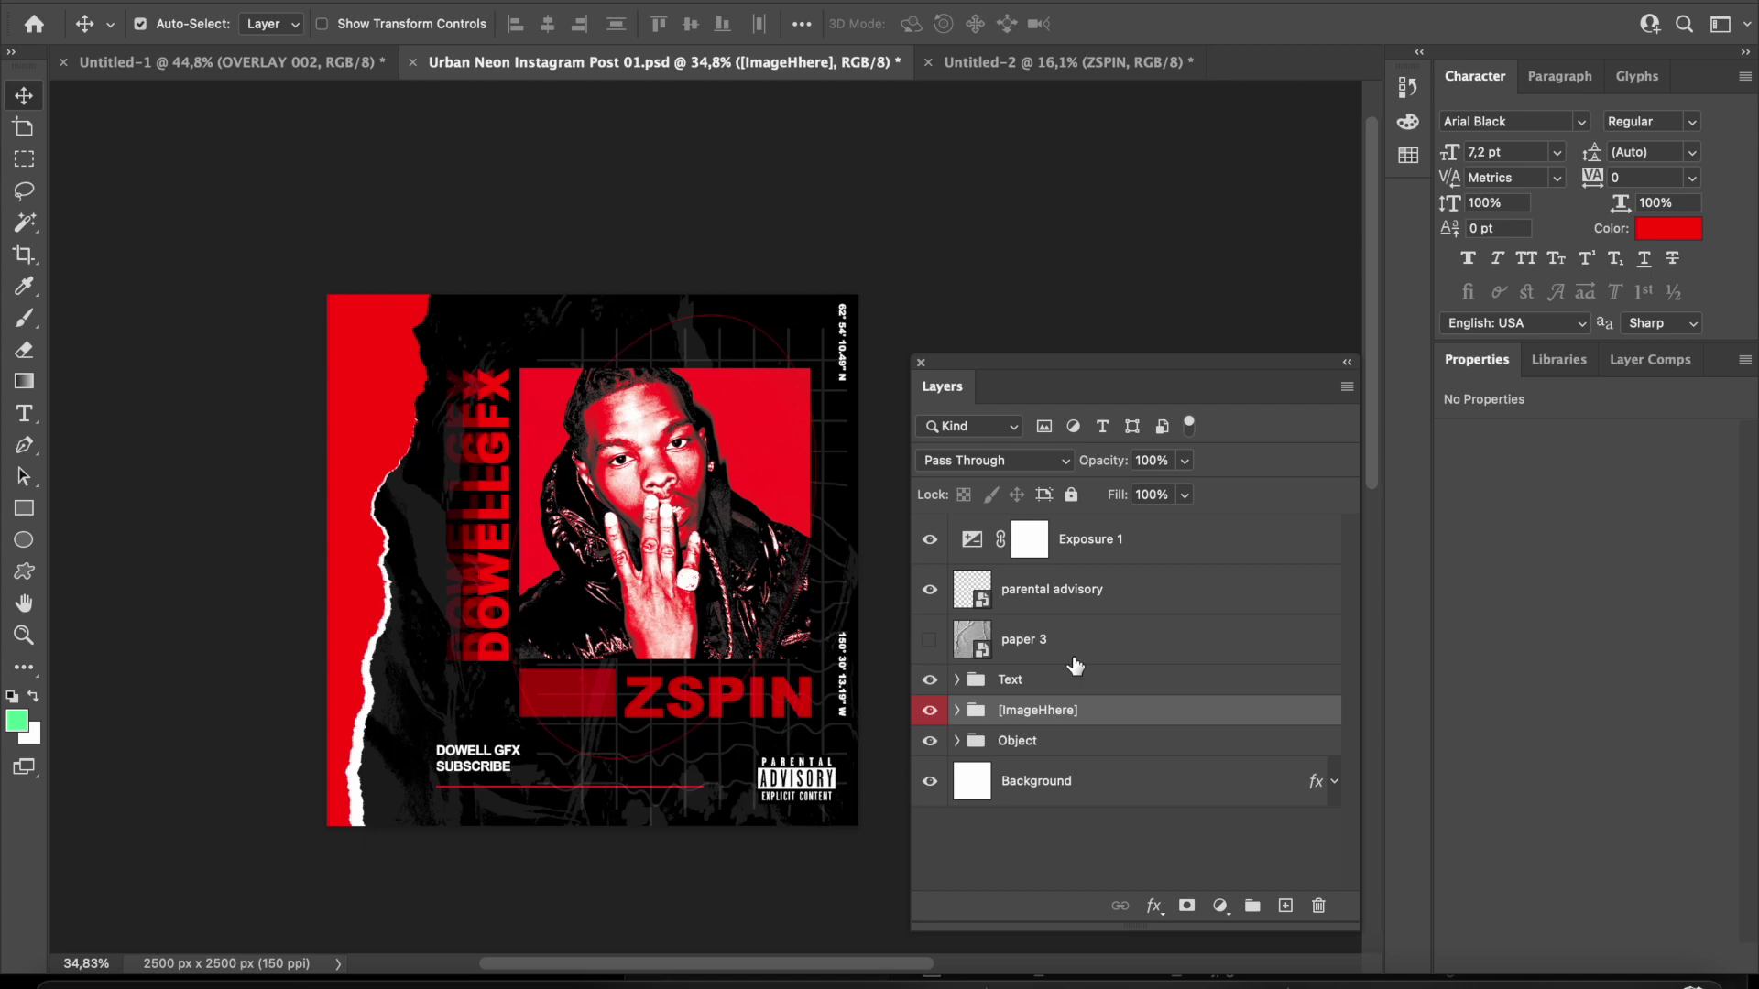
Show the paper 3 texture layer again and zoom in and out to inspect the grain.
click(929, 640)
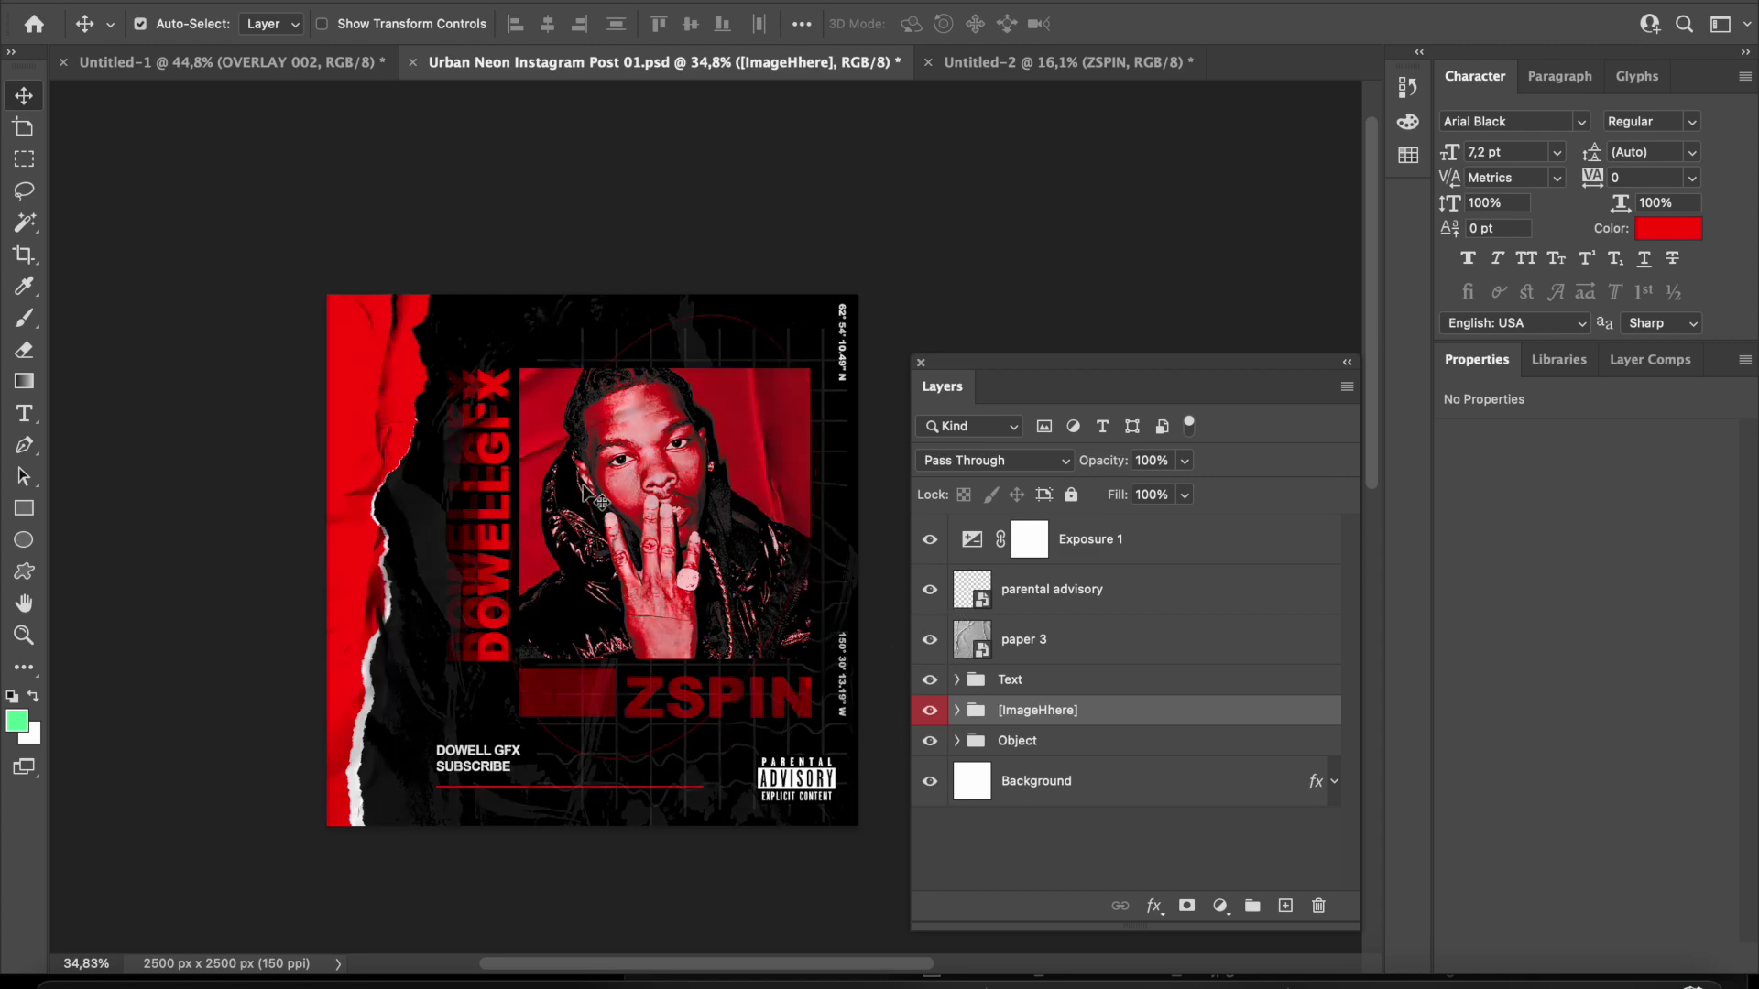
scroll(581, 484, up, 3)
scroll(580, 483, down, 4)
scroll(583, 486, up, 3)
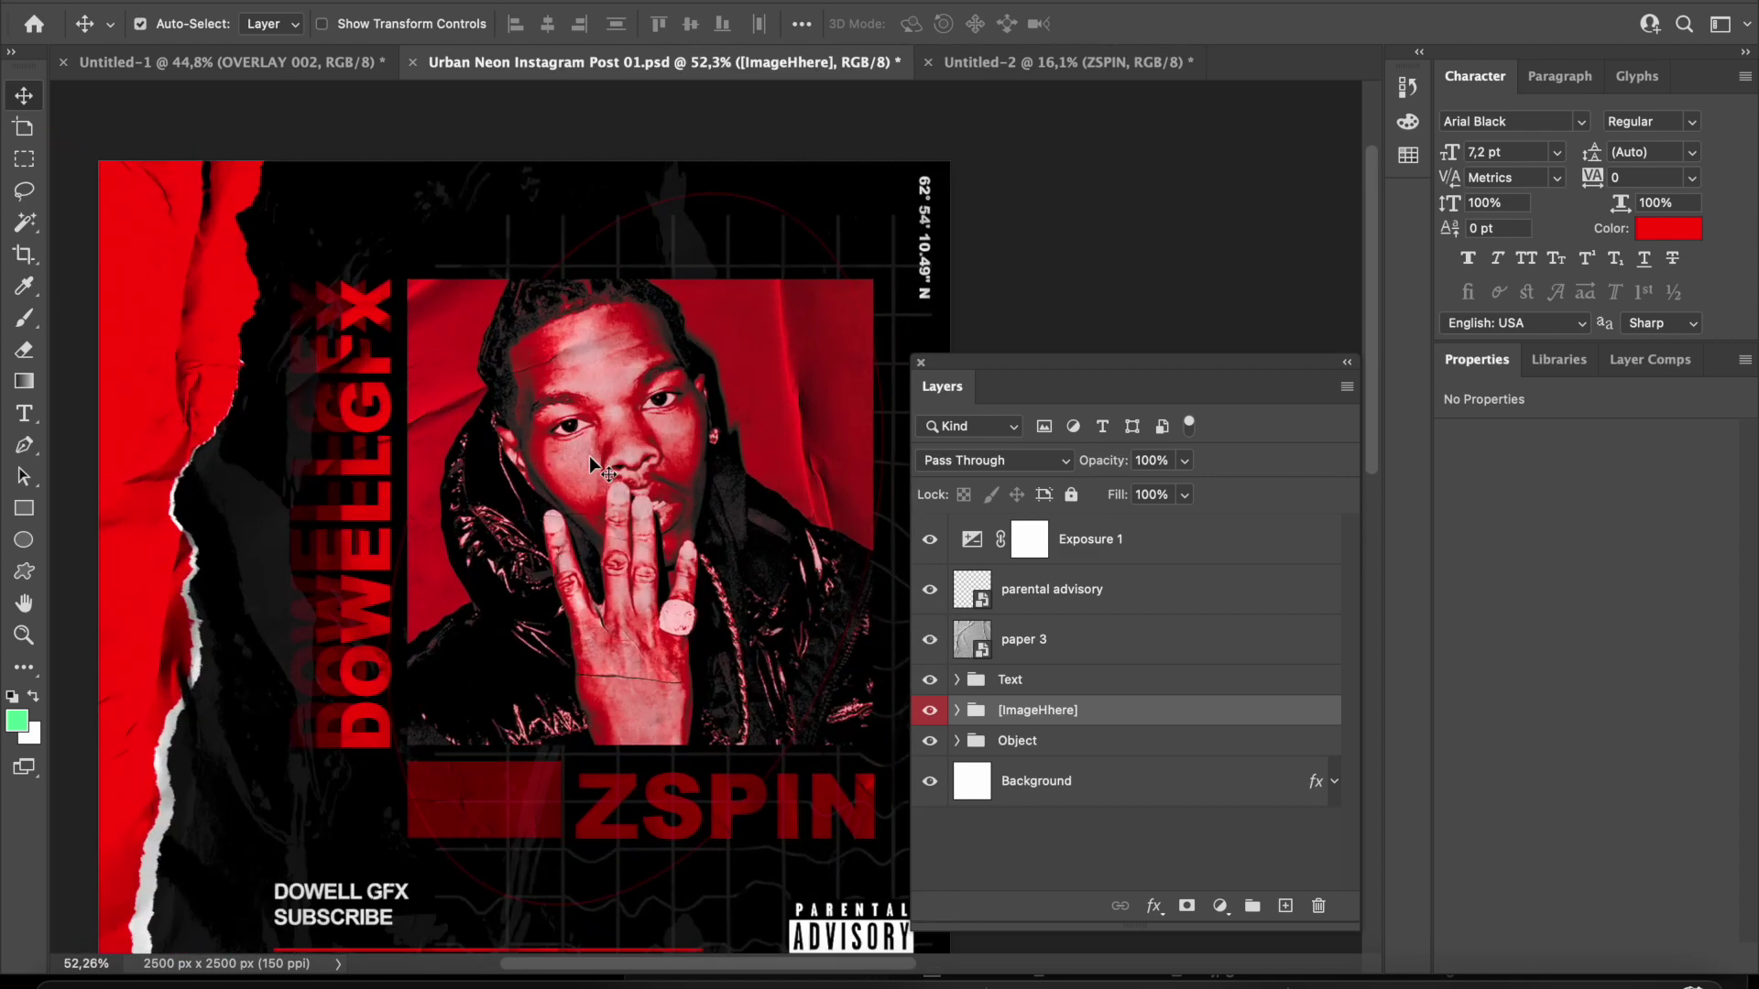
scroll(587, 467, down, 4)
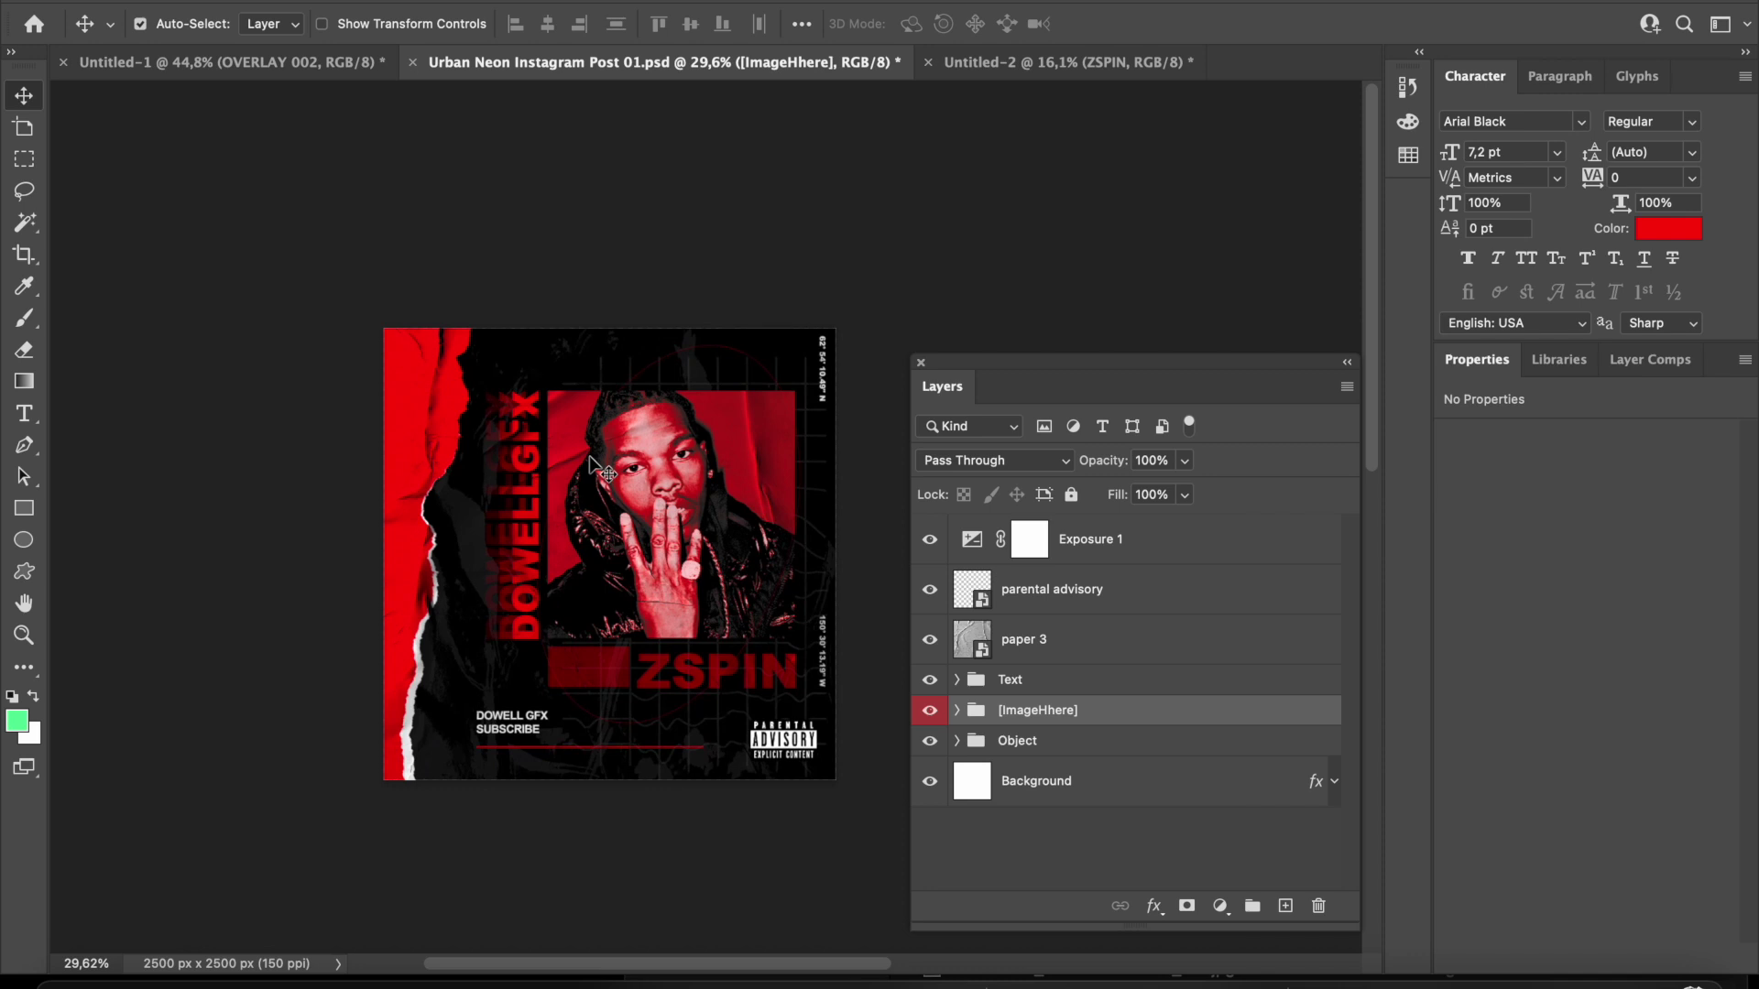